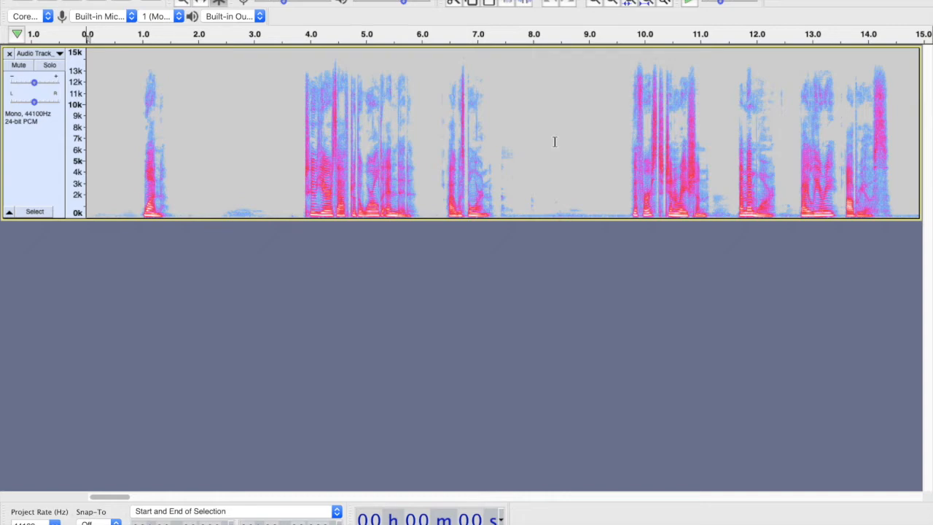
Examine the narration's spectrogram for low-level noise in the pauses, marking the faint sound between about 11.2 and 11.6 s
scroll(486, 160, right, 5)
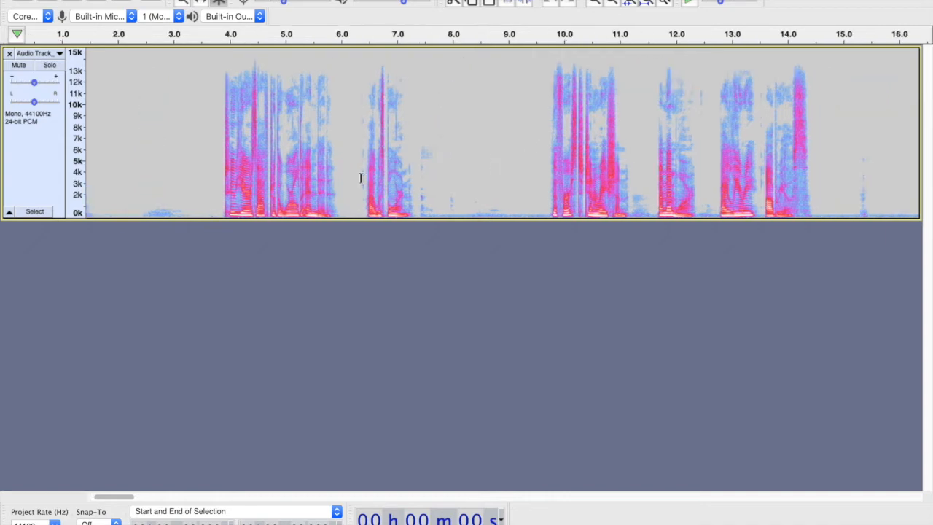
scroll(442, 148, left, 5)
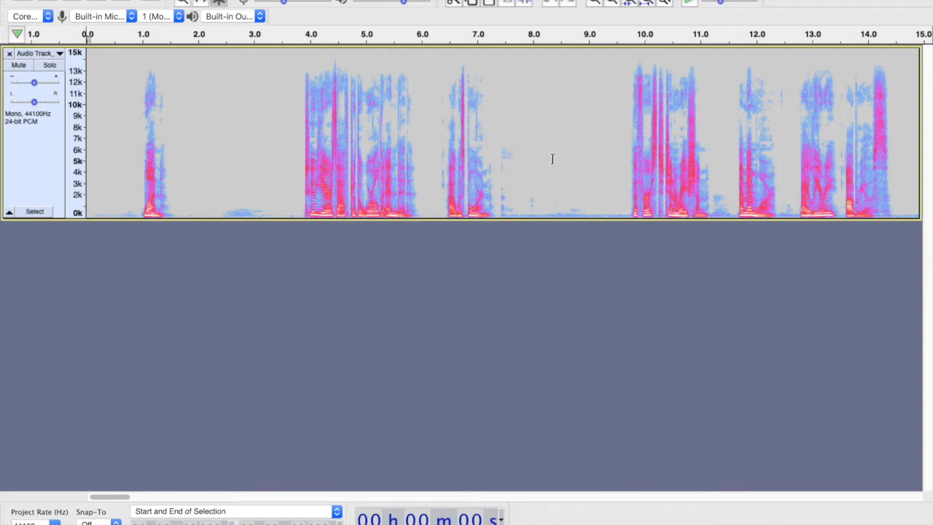
scroll(552, 158, right, 6)
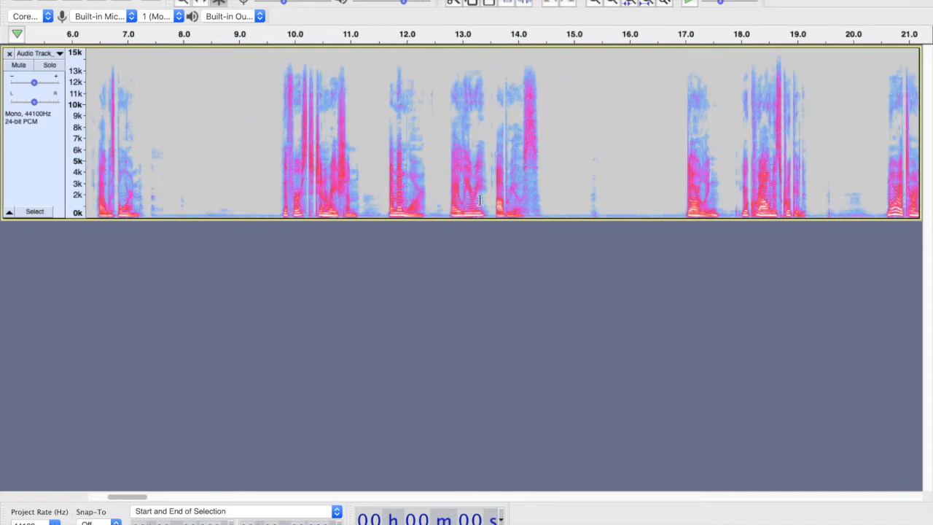
drag(360, 210, 382, 210)
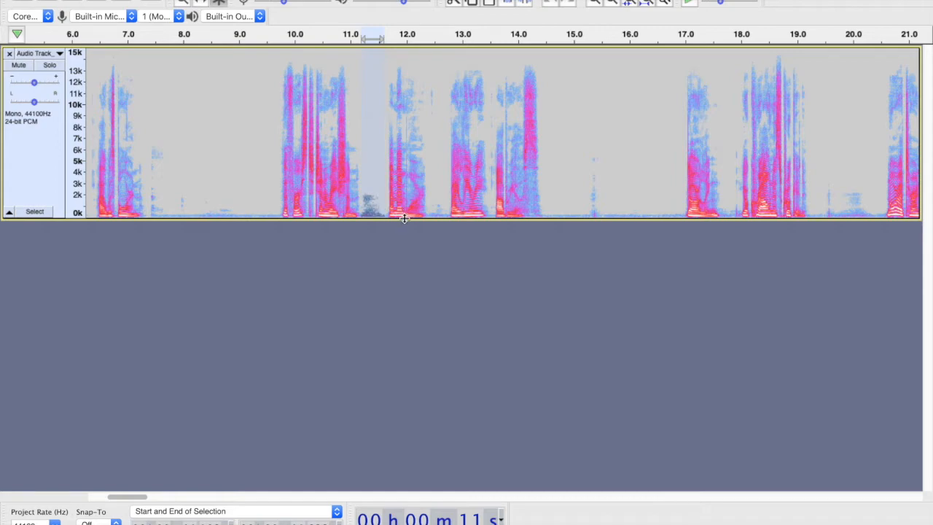
click(431, 216)
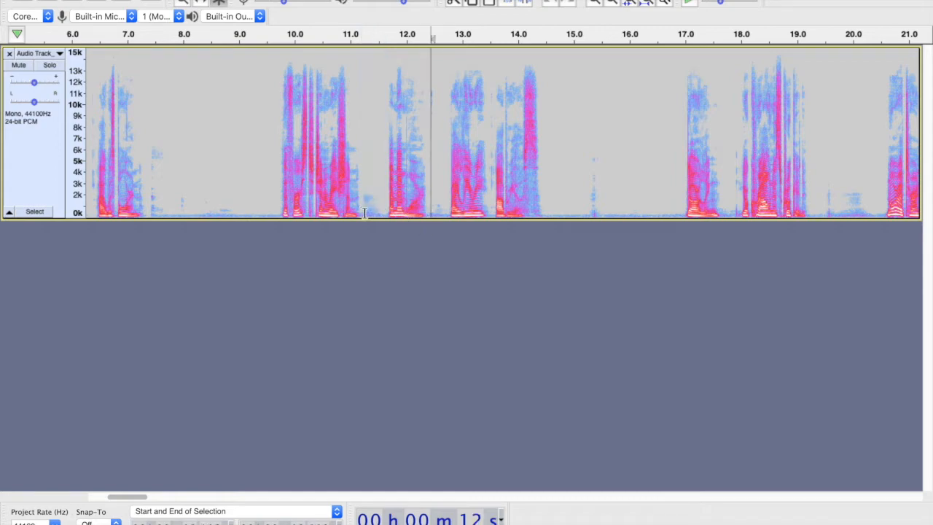
drag(365, 216, 384, 212)
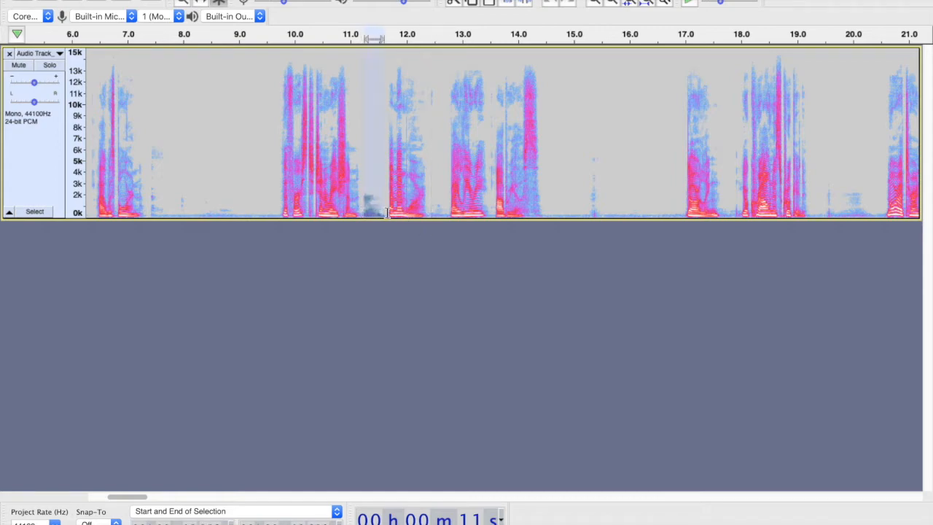
click(412, 205)
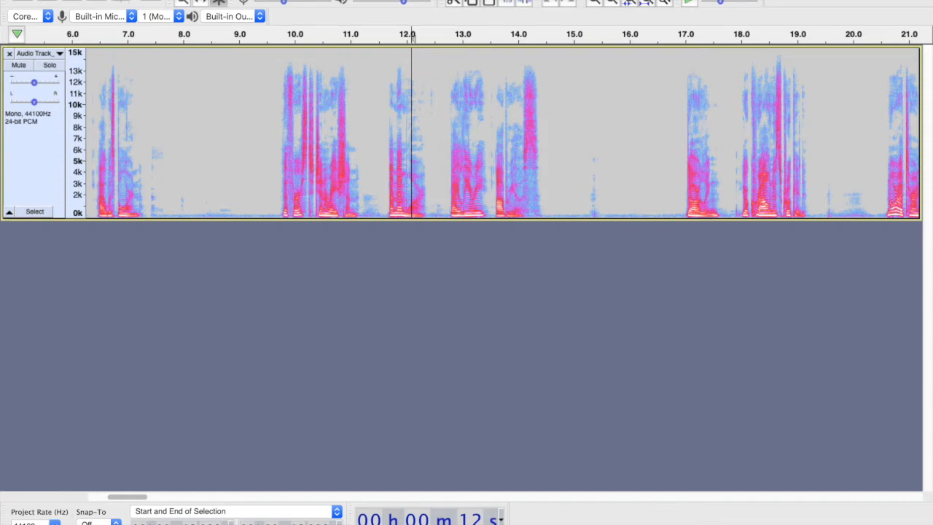
key(Home)
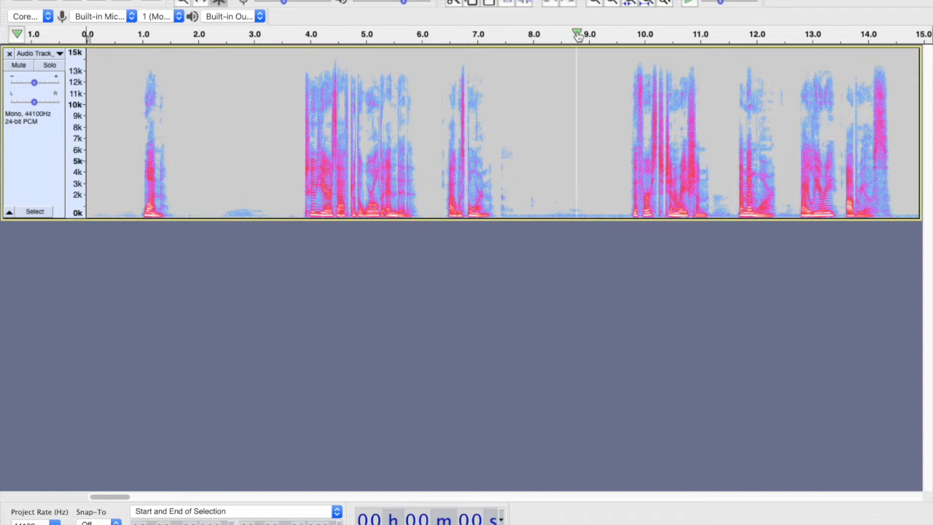
Examine the pause after the first spoken word in the spectrogram at a finer time scale
click(614, 2)
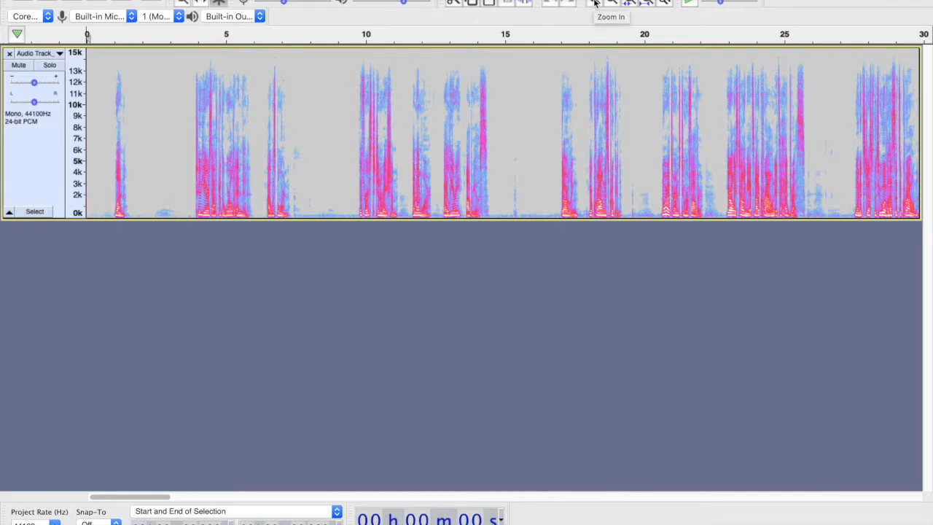
click(595, 2)
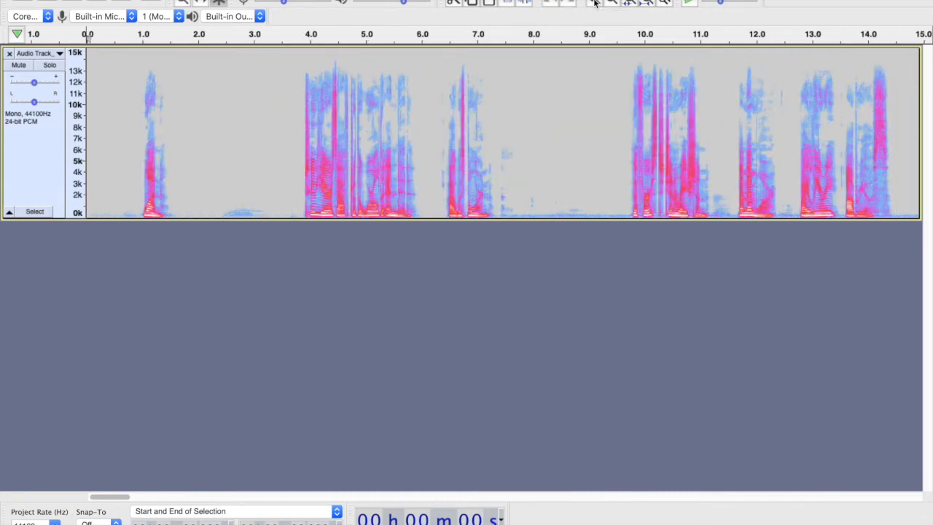
click(595, 2)
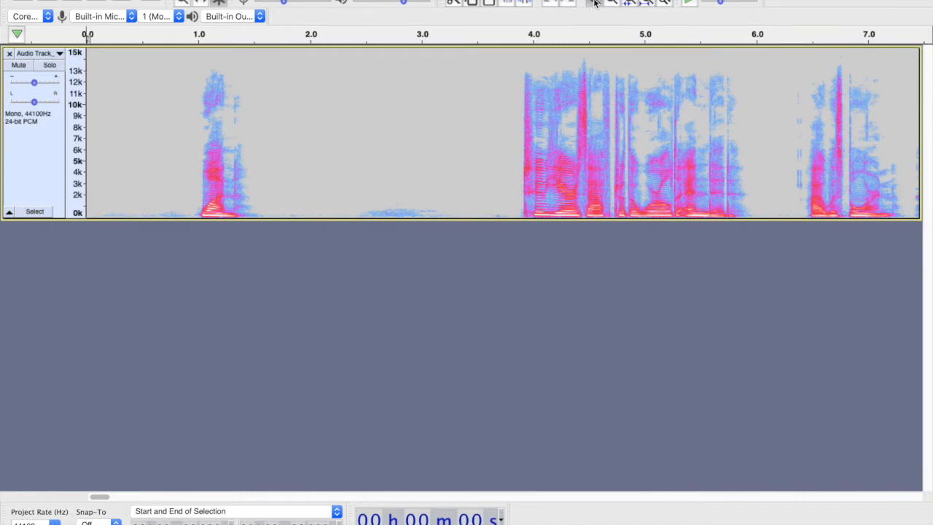
click(595, 2)
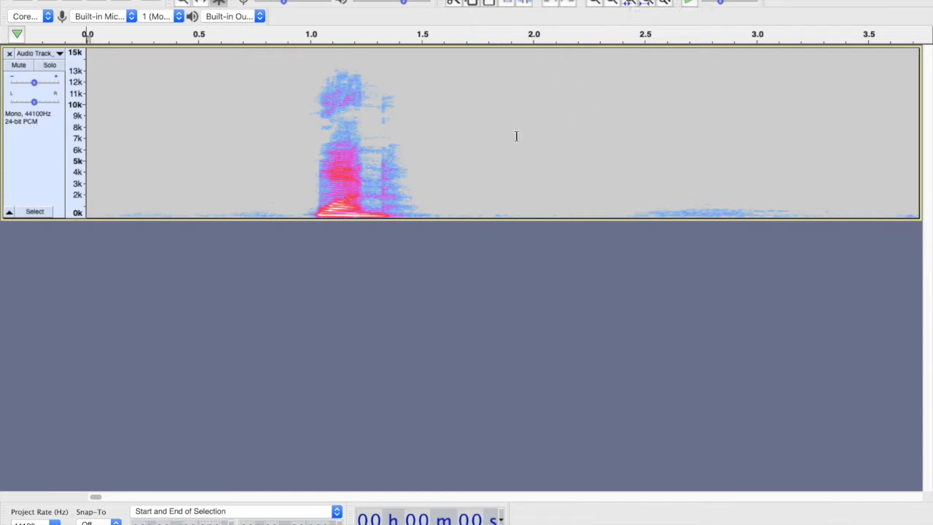
scroll(510, 140, down, 1)
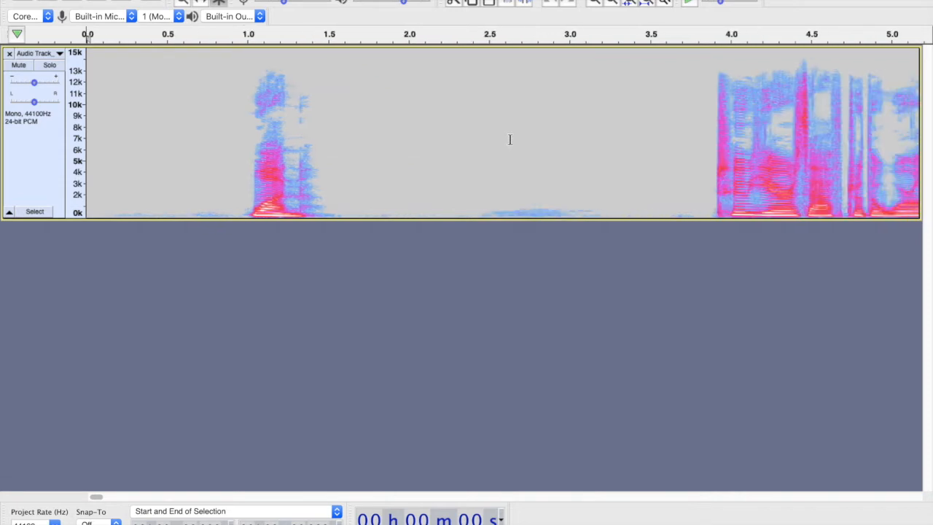
scroll(510, 138, up, 2)
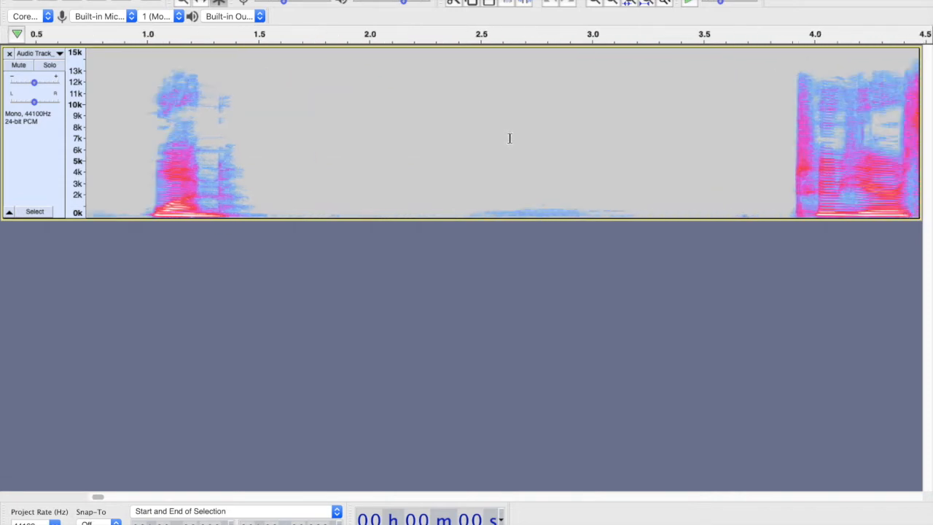
scroll(509, 139, down, 1)
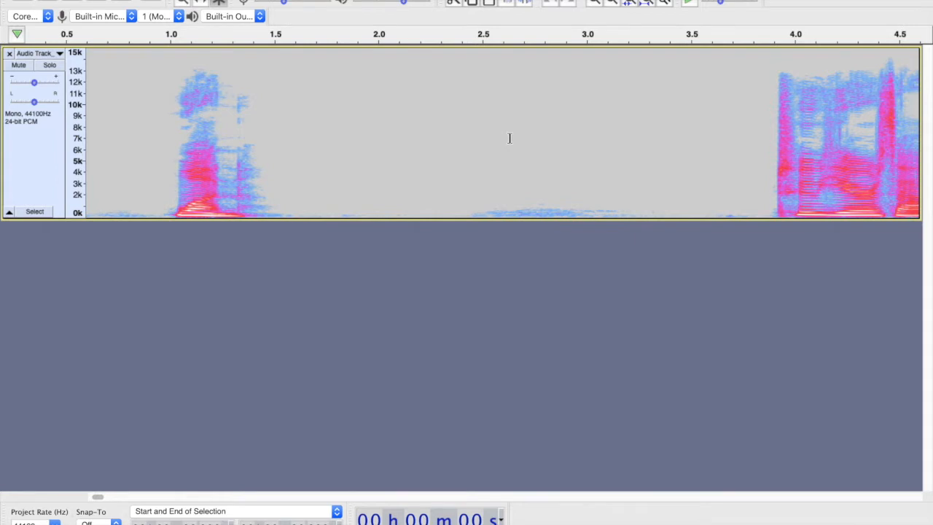
scroll(509, 139, down, 1)
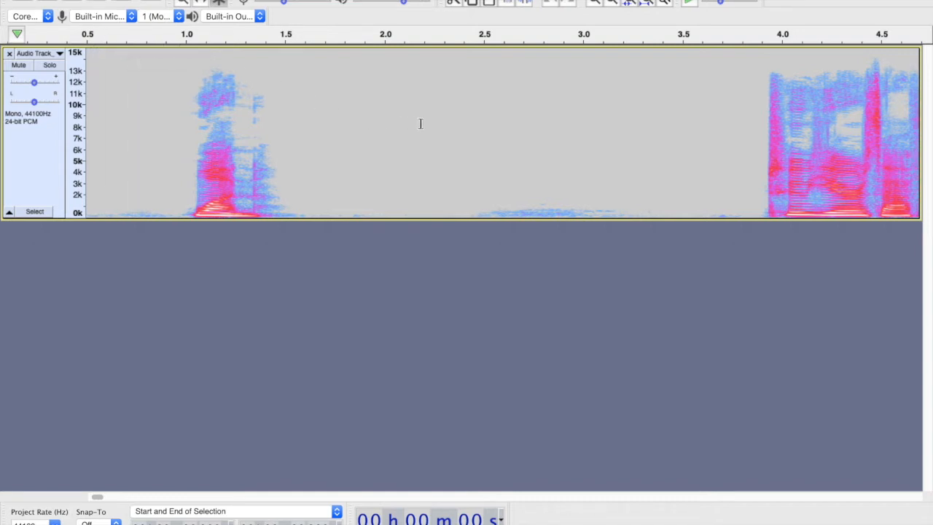
scroll(421, 124, left, 1)
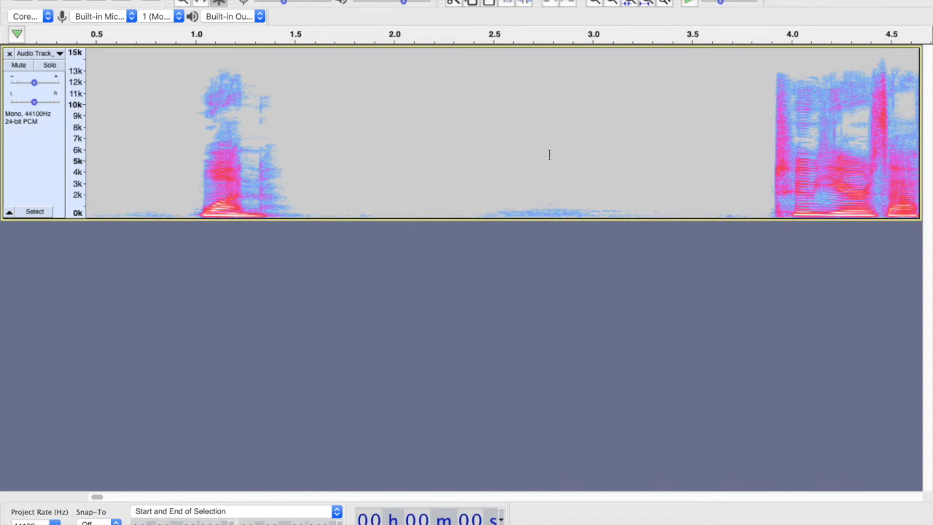
Mark the quiet stretch after the first word, from about 1.6 to 2.3 s
drag(317, 197, 453, 199)
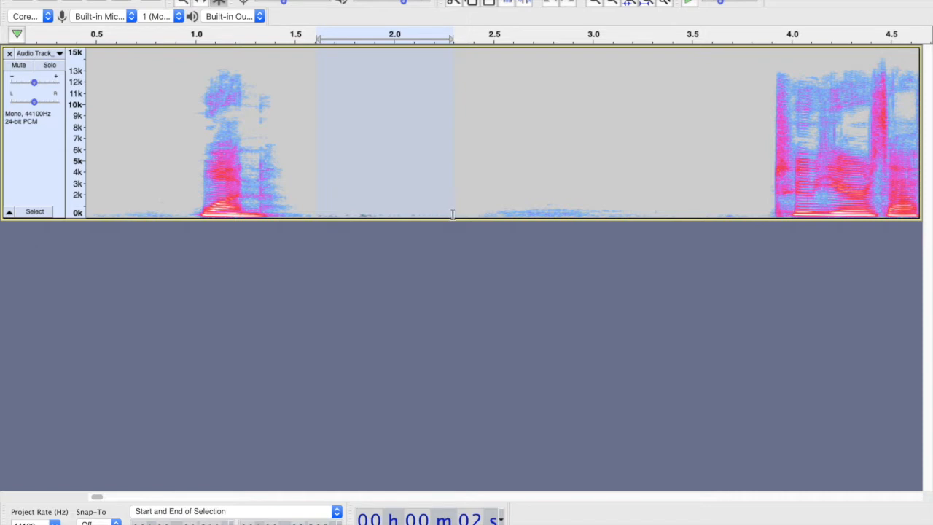
click(548, 161)
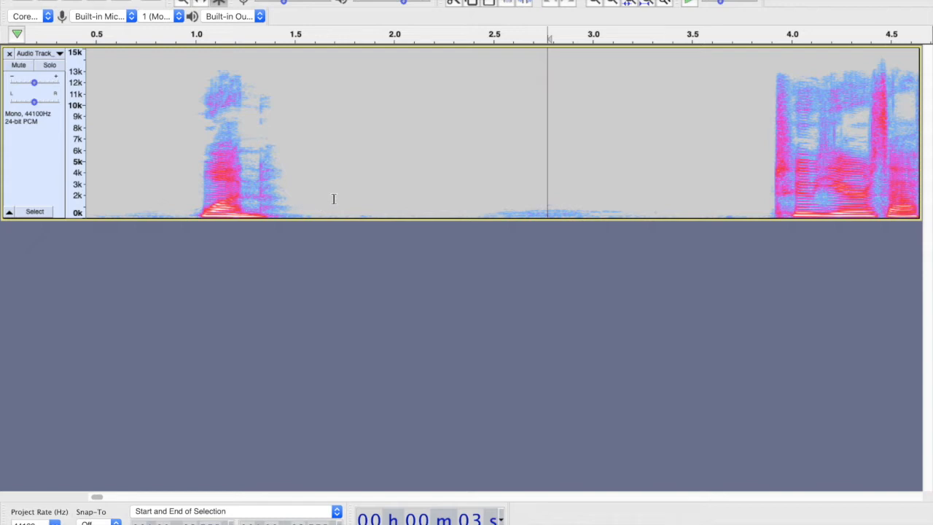
drag(321, 211, 448, 213)
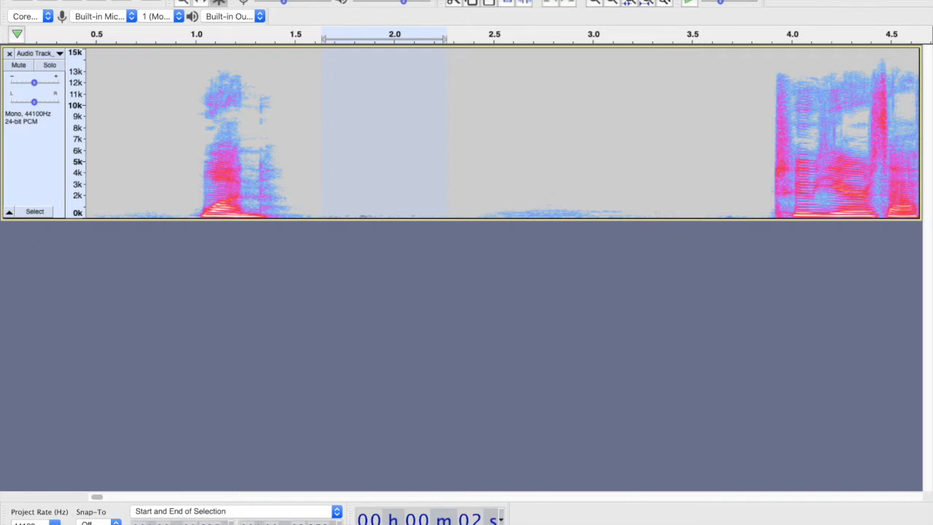
Record about 12.5 seconds of room tone on a mono track in a new project
click(95, 0)
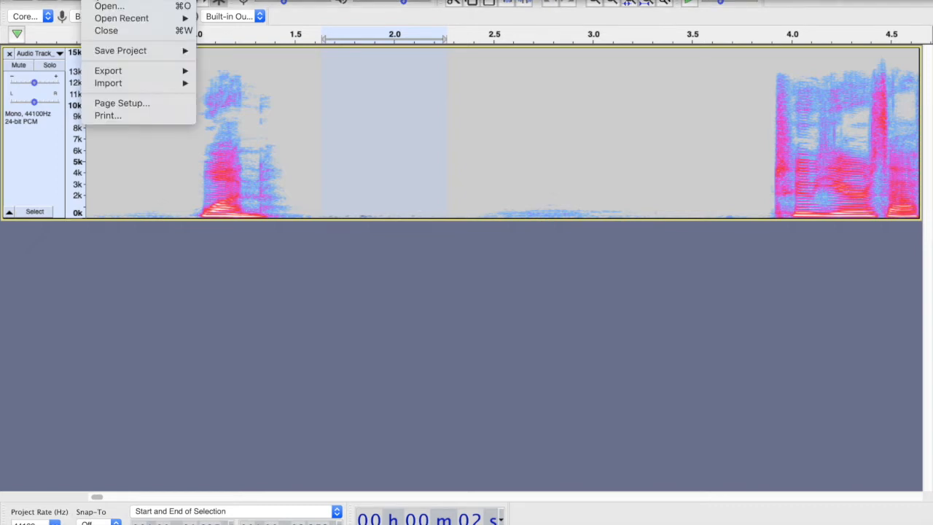
click(115, 0)
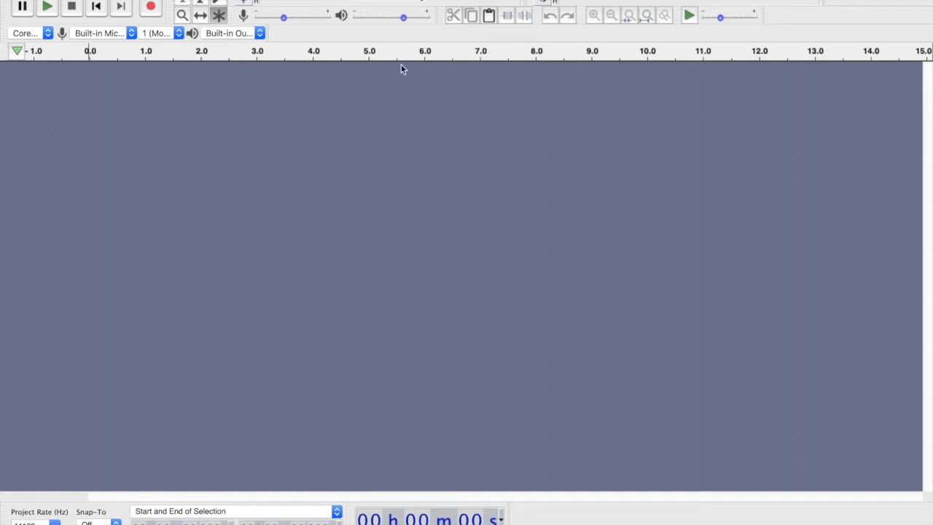
click(153, 11)
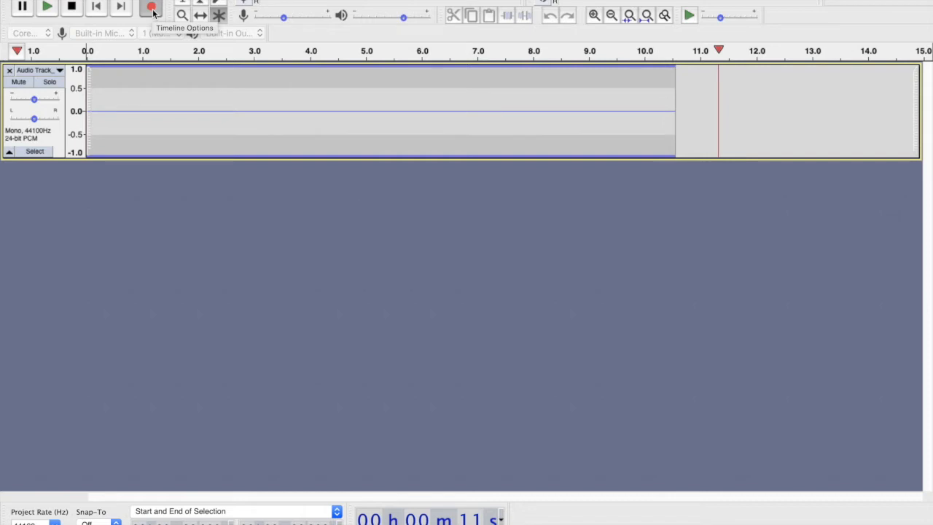
click(71, 6)
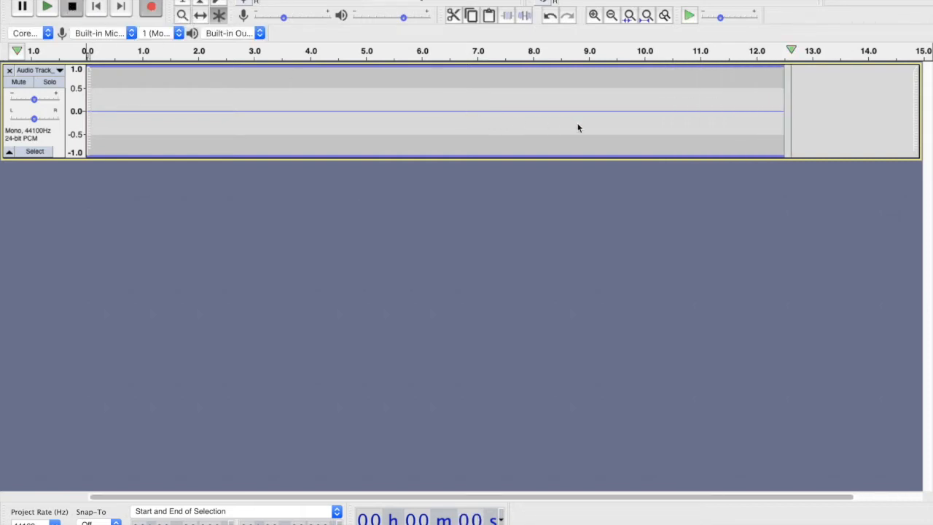
Show the room tone track as a spectrogram and enlarge its height
click(59, 70)
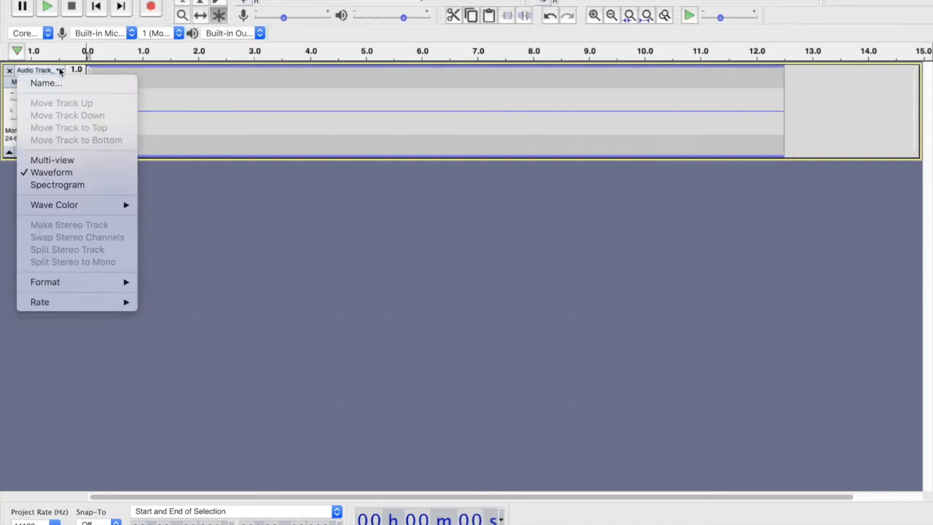
click(77, 185)
drag(192, 159, 194, 264)
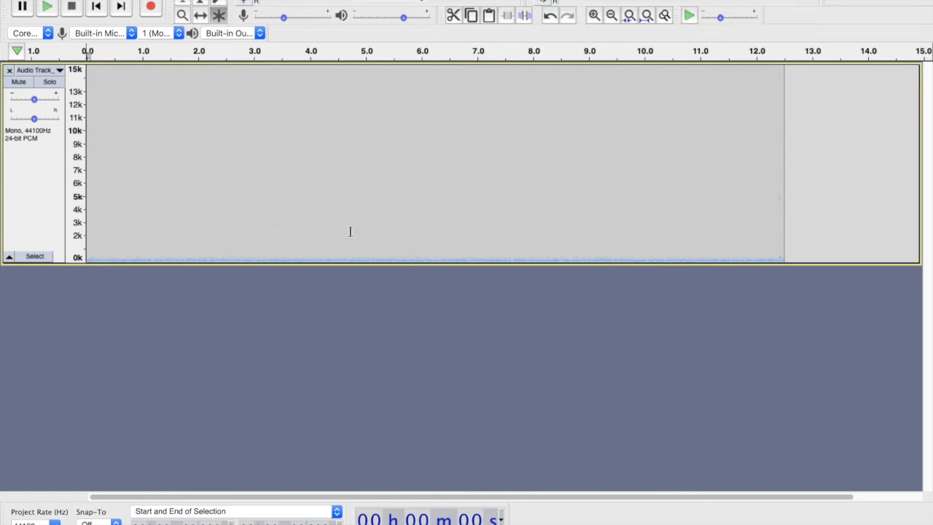
Capture a Noise Reduction profile from the room tone between about 3.8 and 6.6 s
drag(309, 219, 508, 221)
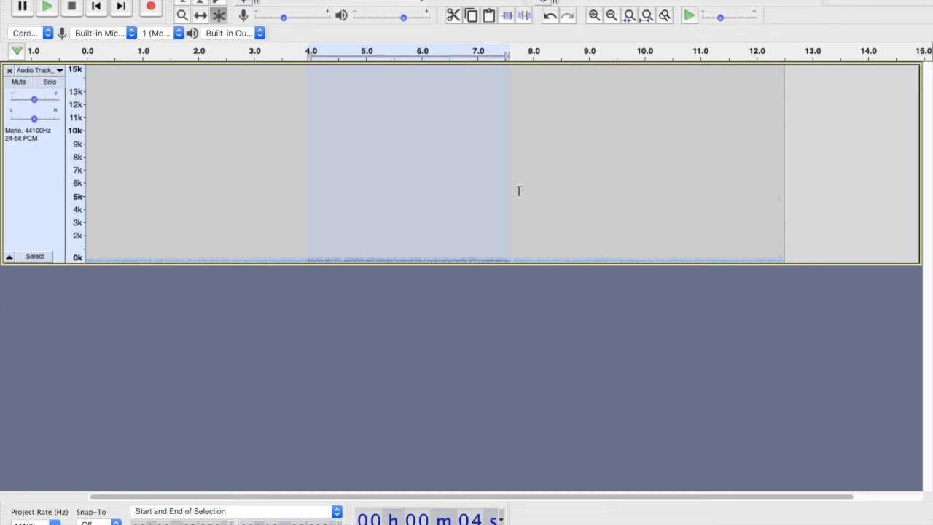
click(27, 199)
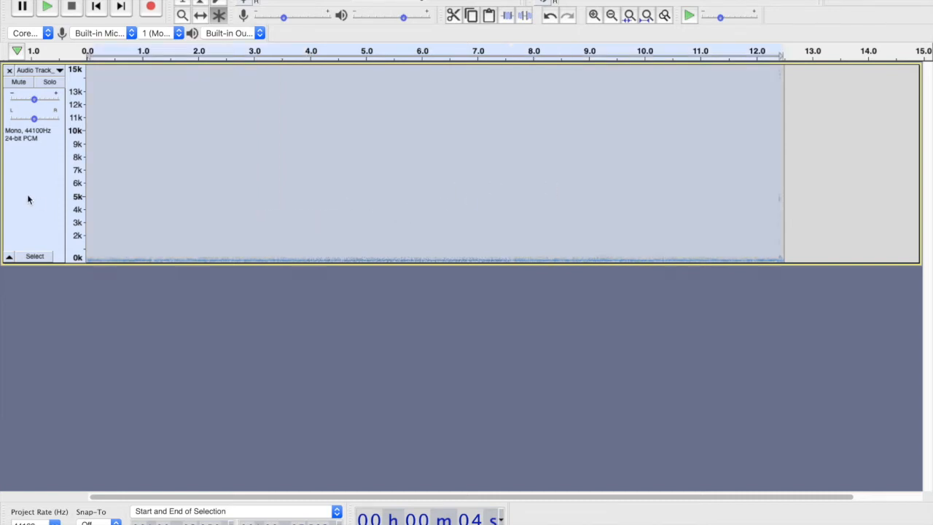
click(299, 199)
shift+click(452, 201)
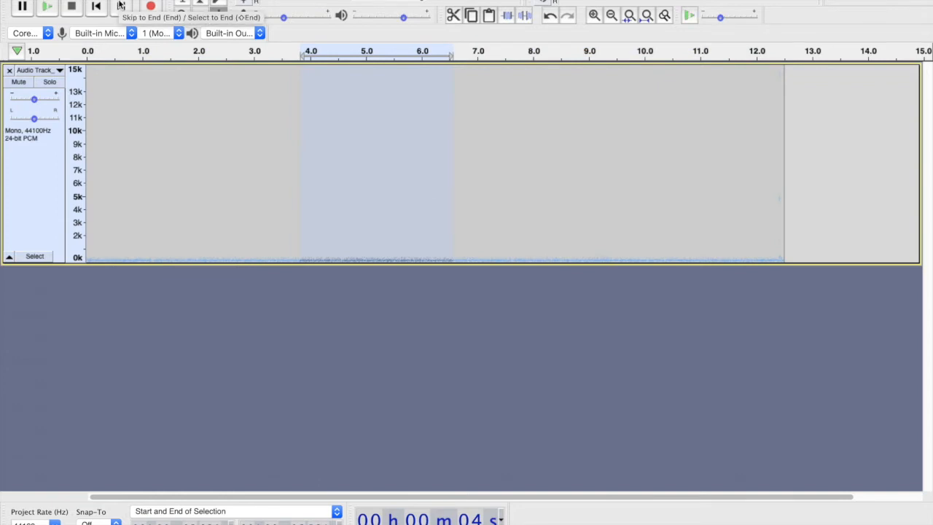
key(super+r)
click(449, 206)
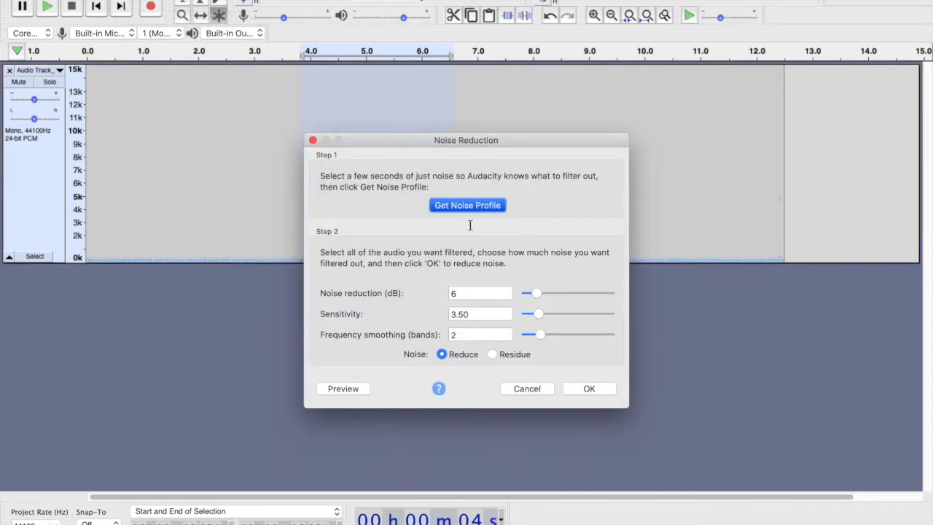
click(38, 175)
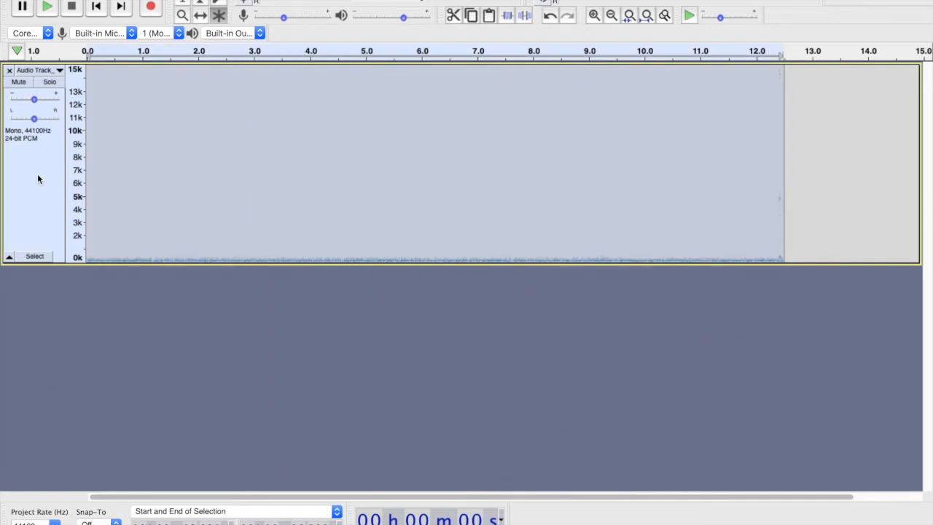
key(super+r)
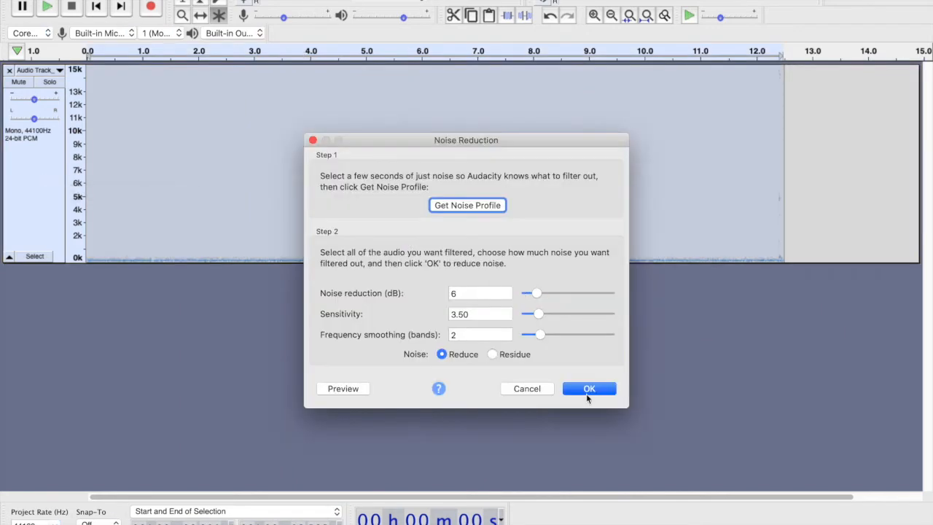
click(524, 388)
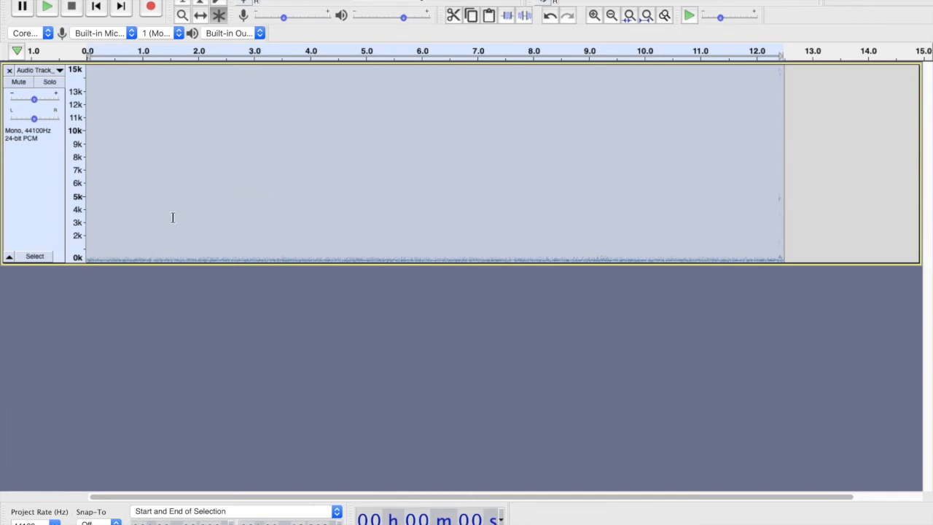
Run ACX Check on the entire room tone track to measure its levels
click(379, 257)
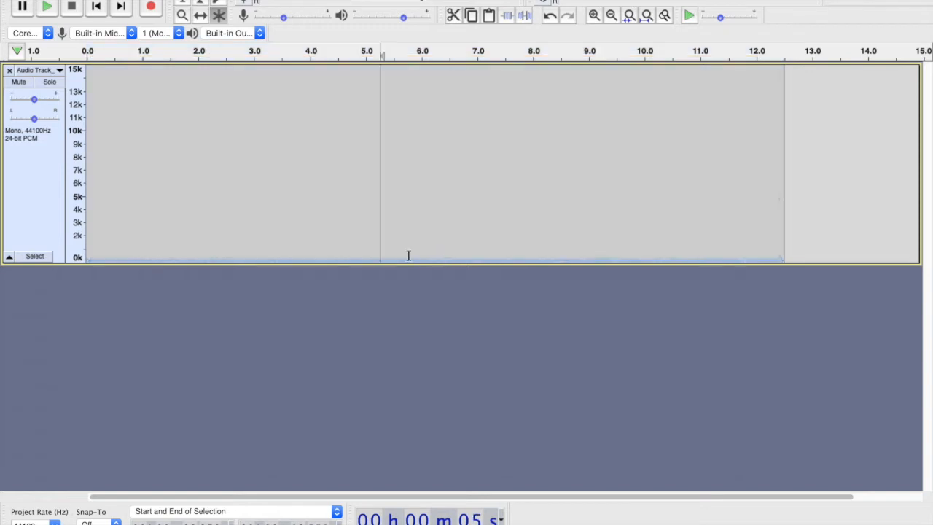
click(33, 196)
key(super+r)
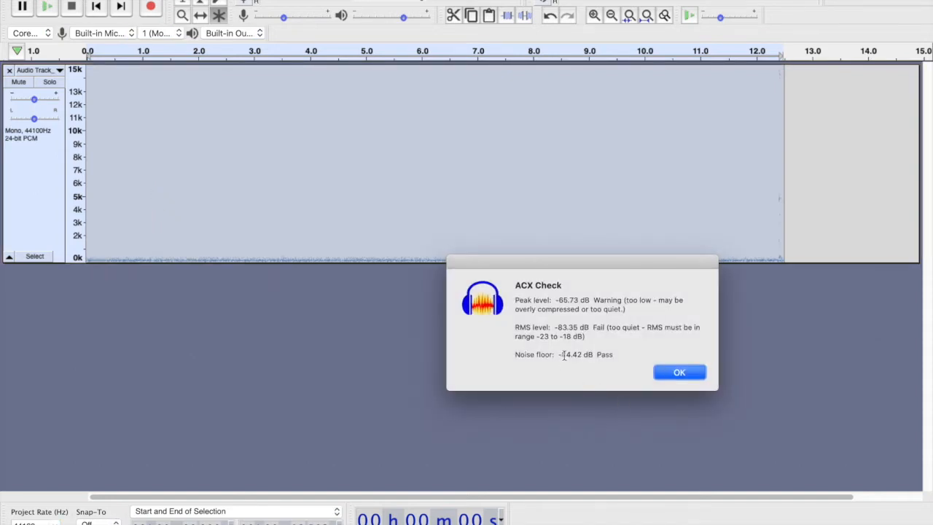
Read the noise floor in the ACX Check results and close the report
drag(561, 354, 582, 354)
click(681, 372)
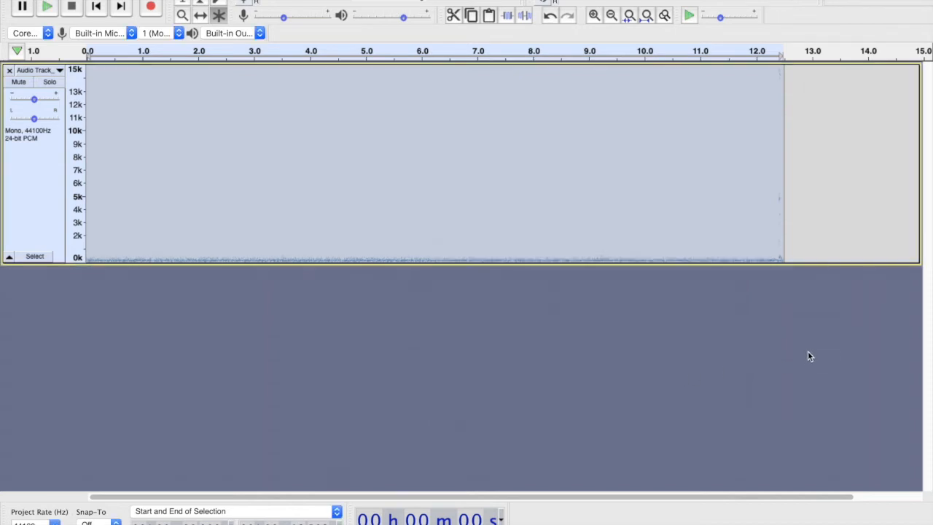
click(327, 172)
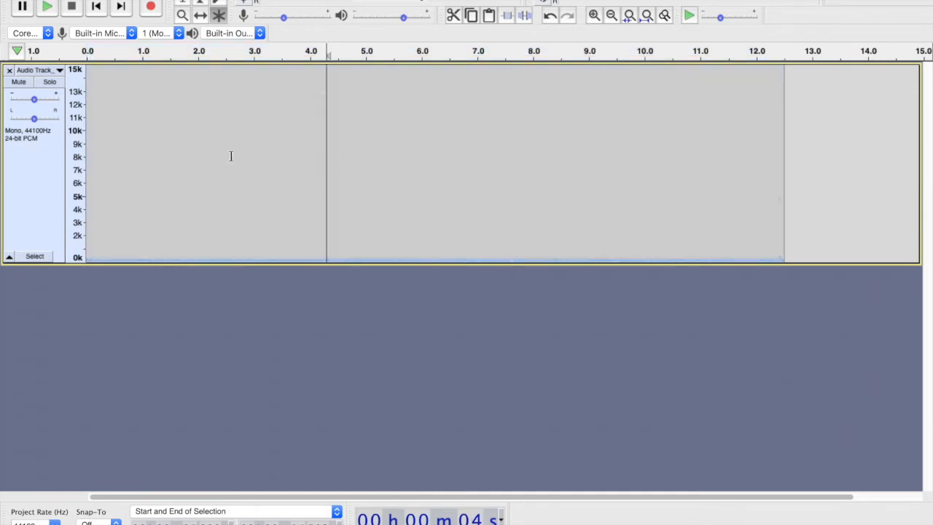
click(145, 99)
drag(325, 103, 369, 104)
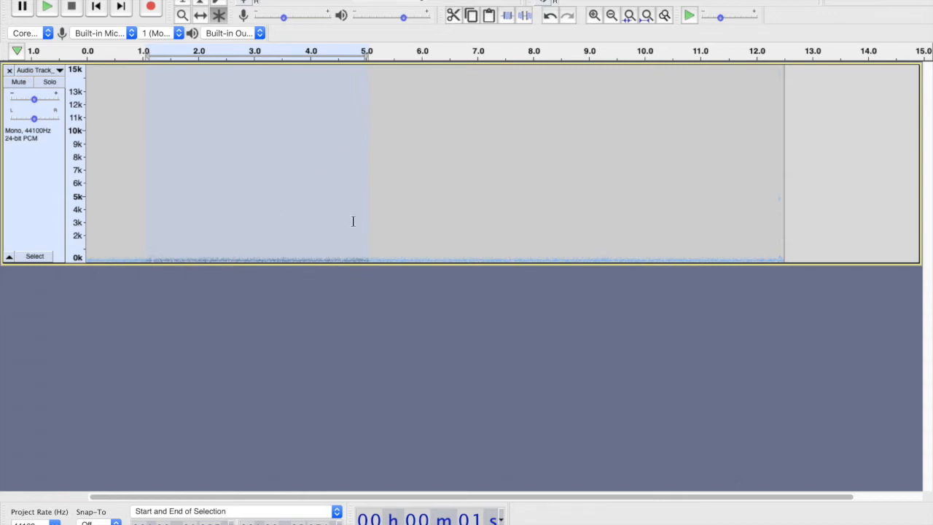
click(259, 212)
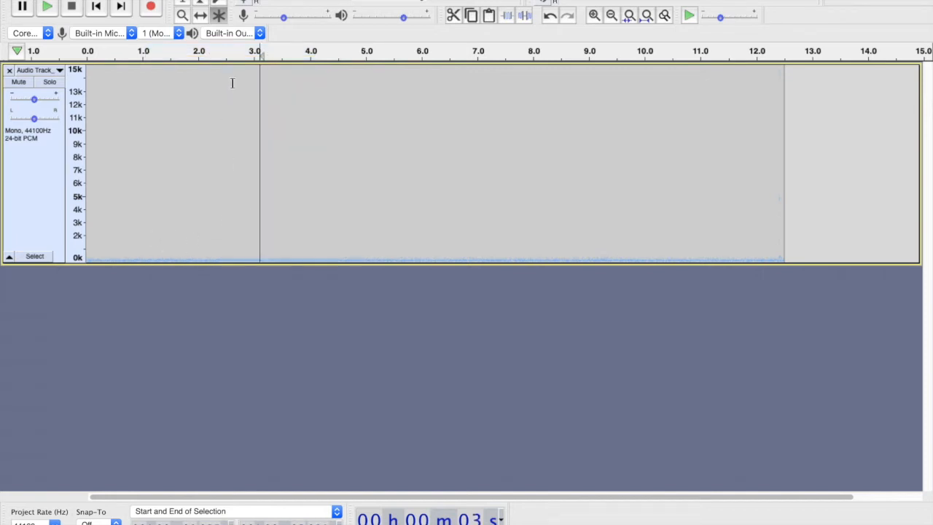
Copy the room tone between 3.0 and about 7.7 s with Punch Copy/Paste, using Copy (replace), looping enabled, linear crossfade and 100% paste mix
drag(254, 76, 306, 80)
drag(429, 88, 520, 89)
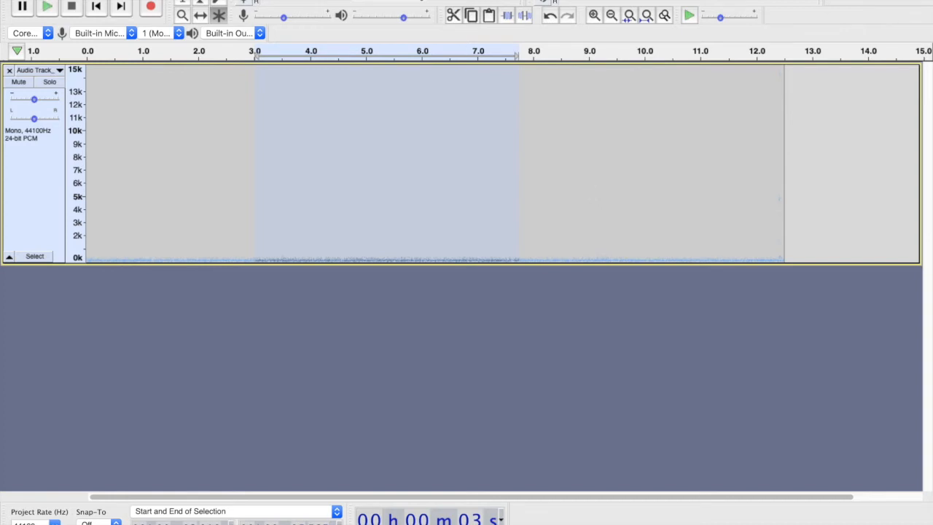
mouse_move(365, 1)
click(118, 1)
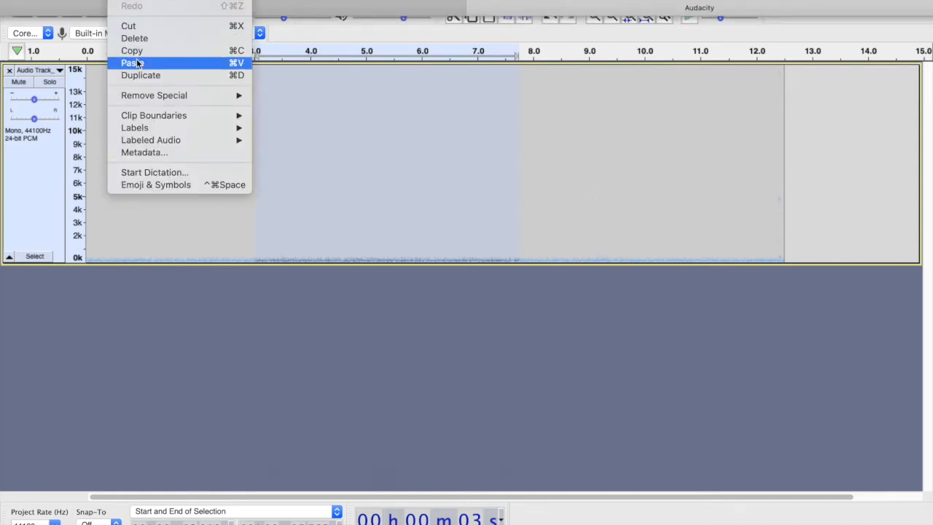
click(244, 378)
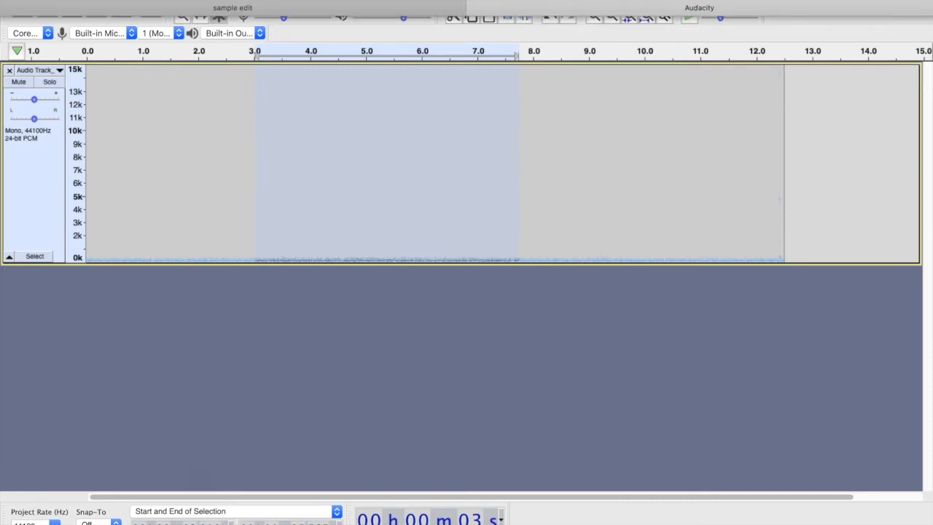
click(407, 1)
mouse_move(368, 1)
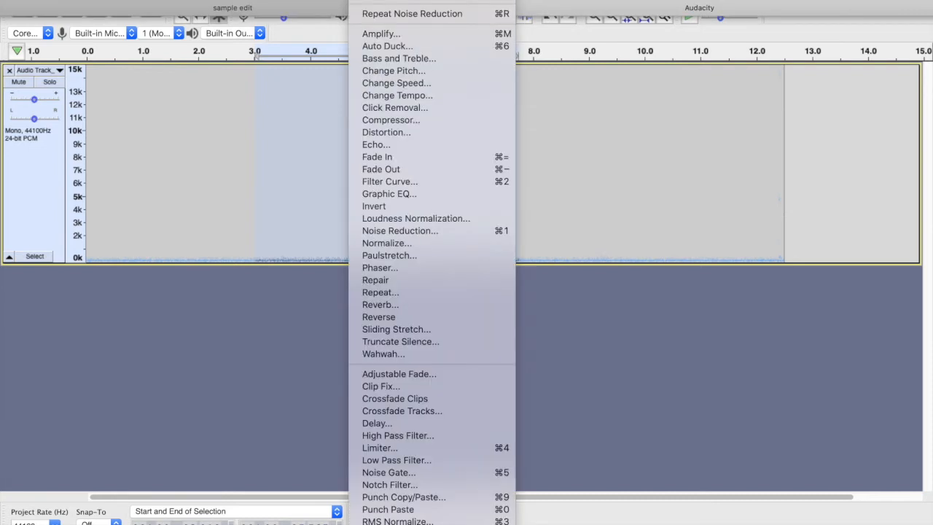
scroll(428, 438, down, 3)
click(424, 440)
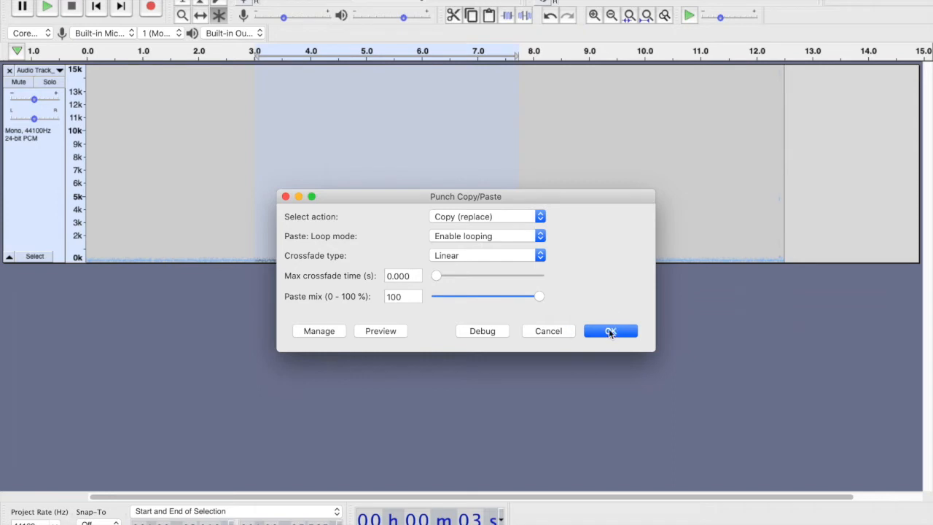
click(609, 332)
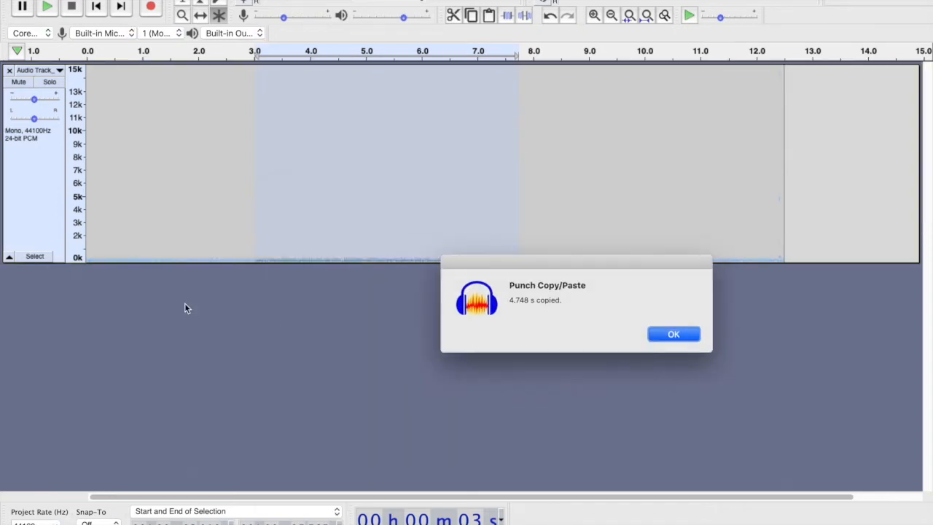
click(672, 334)
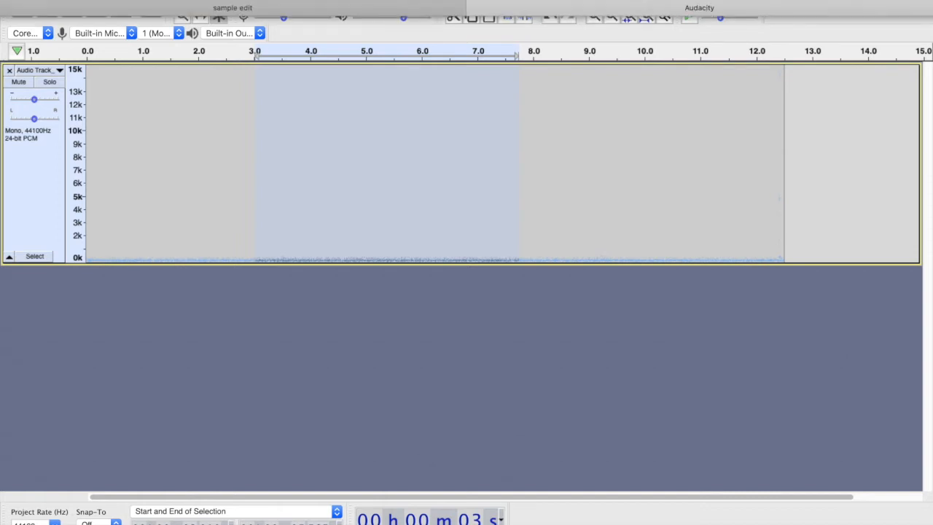
Create a new project and paste the copied room tone at the start of it
key(super+n)
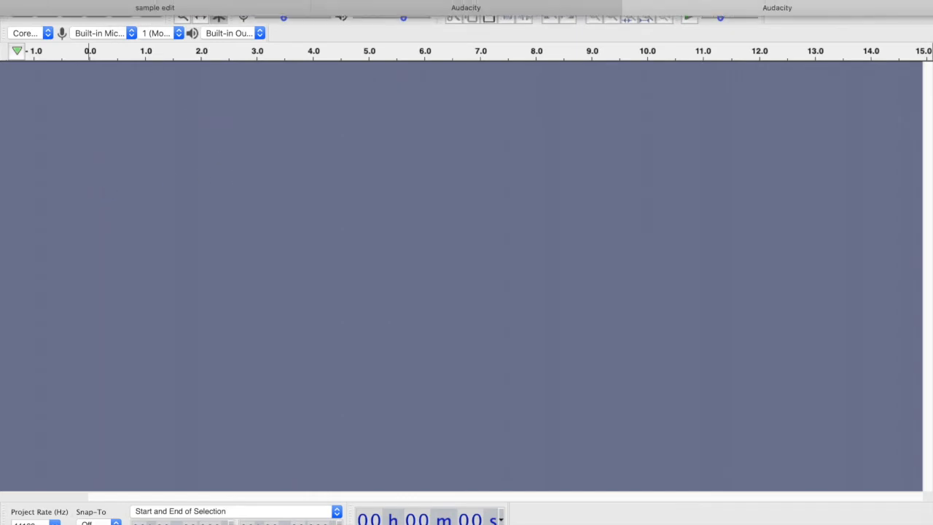
click(120, 1)
click(382, 342)
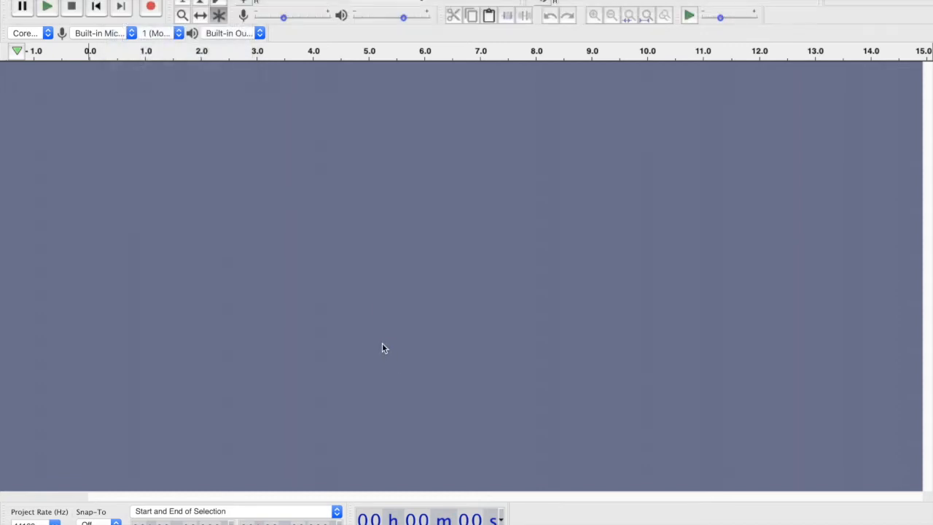
key(super+v)
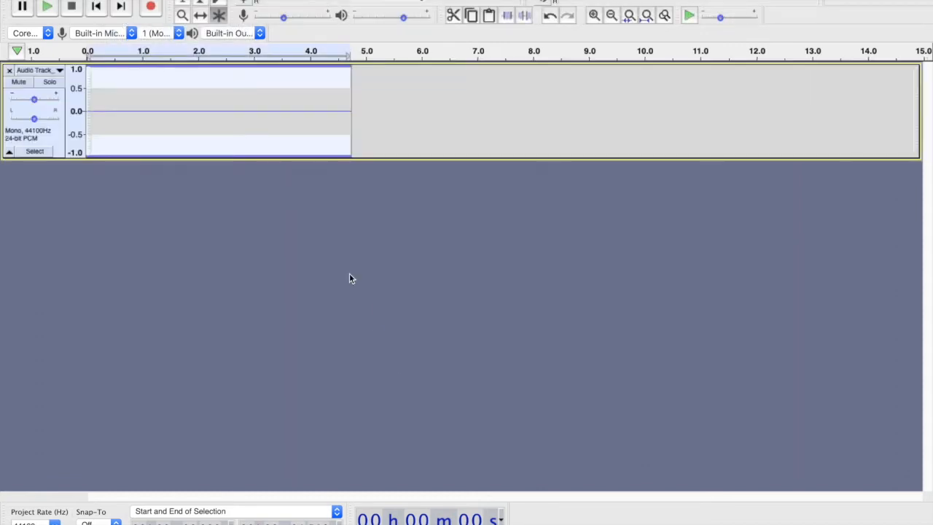
Show the pasted track as a spectrogram and enlarge its height
click(63, 70)
click(63, 184)
drag(182, 159, 179, 274)
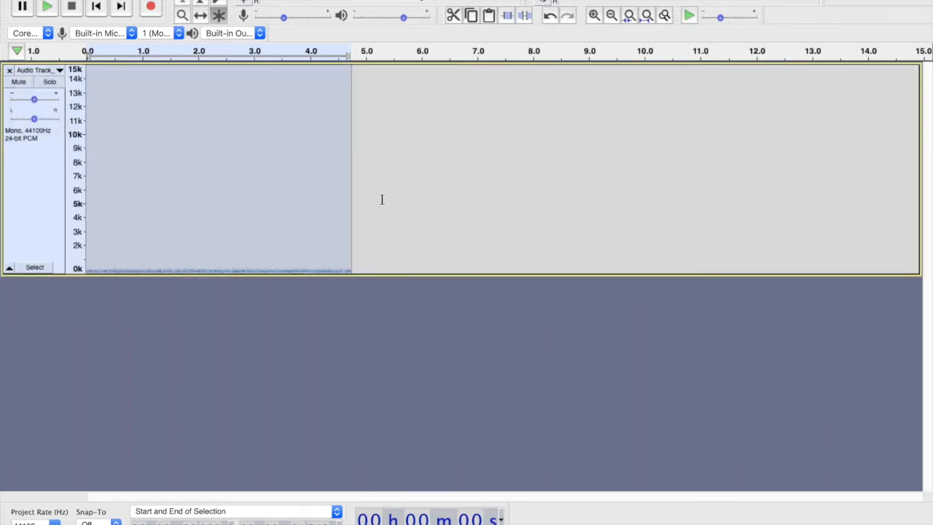
Select the track from the start to 5:00 and fill it with the copied room tone using Punch Paste
click(347, 189)
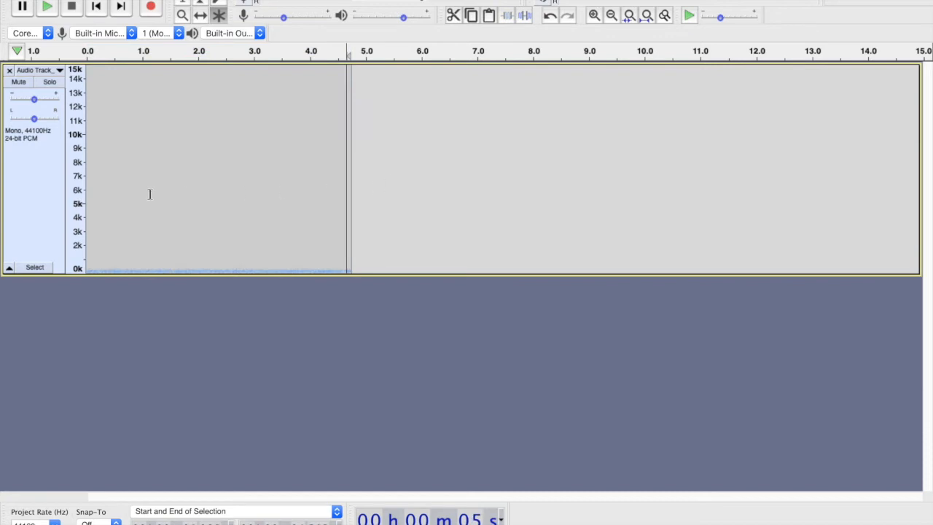
click(95, 5)
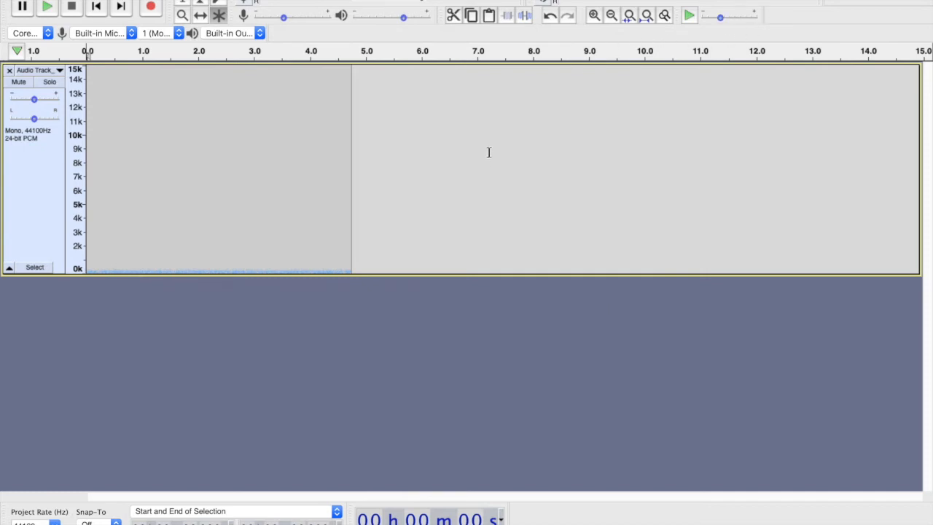
key(super+3)
key(super+3)
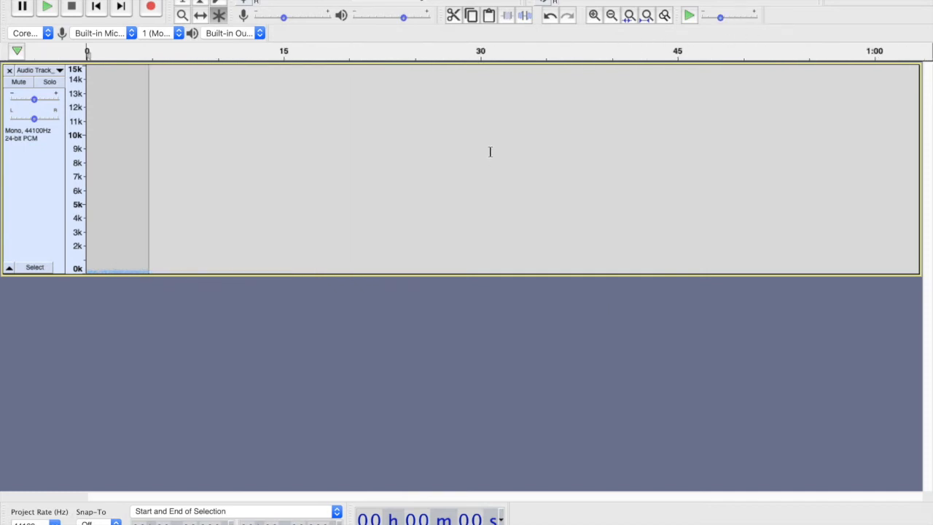
key(super+3)
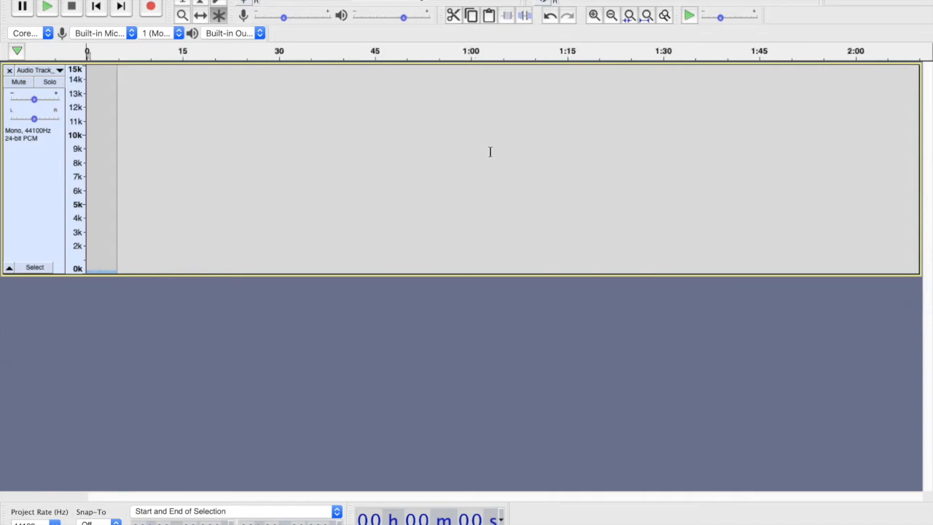
key(super+3)
key(super+3)
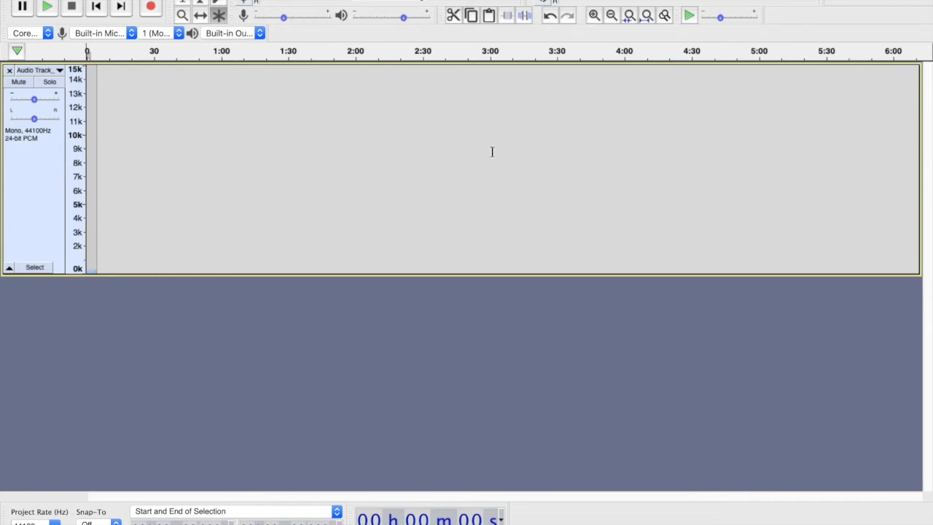
key(shift)
click(97, 144)
drag(753, 100, 756, 100)
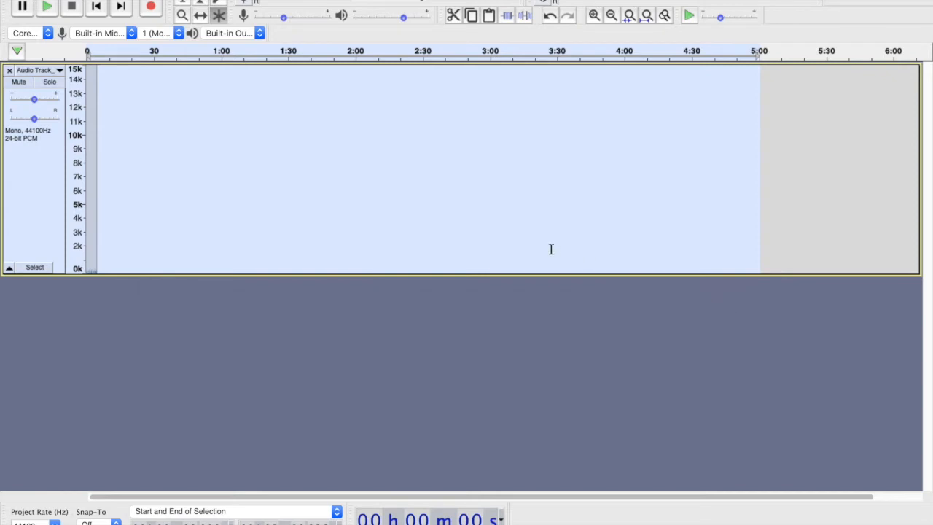
key(super)
key(super+r)
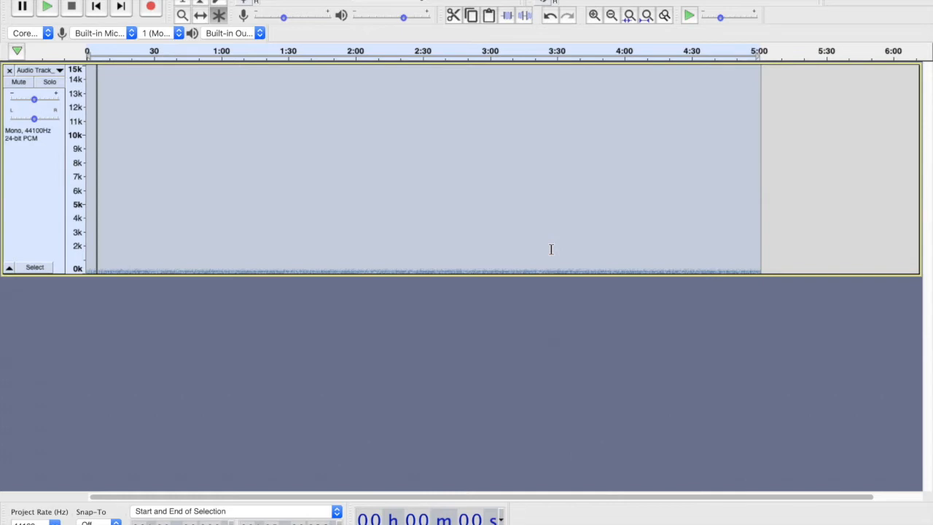
Join the clips within the selected five minutes of room tone into one continuous clip
click(163, 168)
click(48, 201)
click(91, 0)
mouse_move(121, 0)
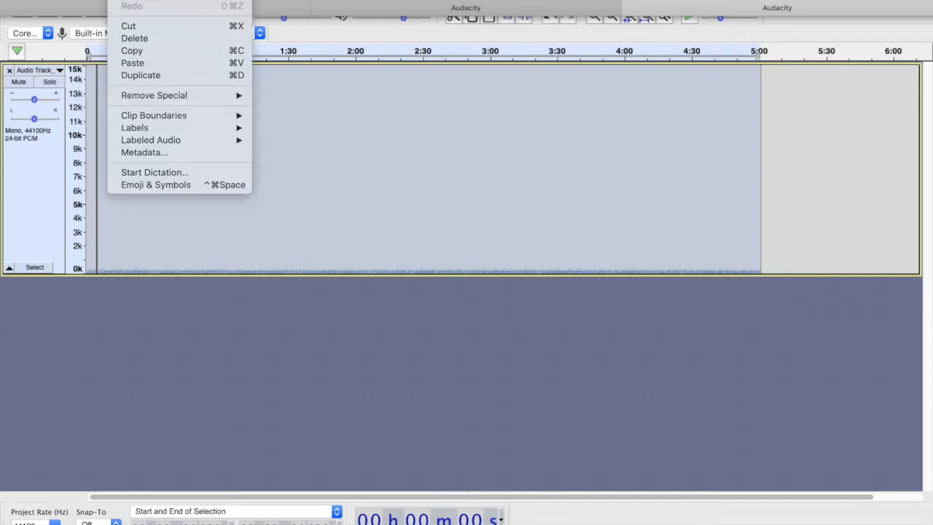
mouse_move(143, 114)
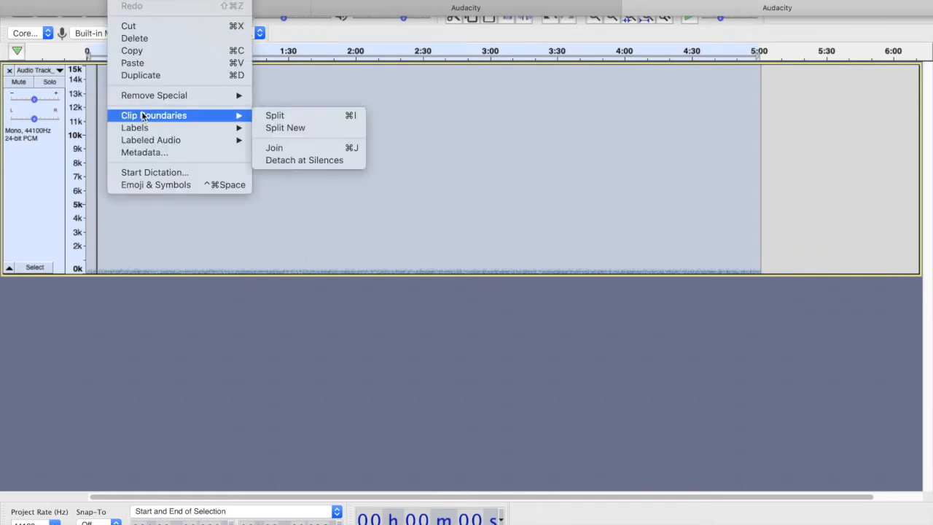
click(275, 148)
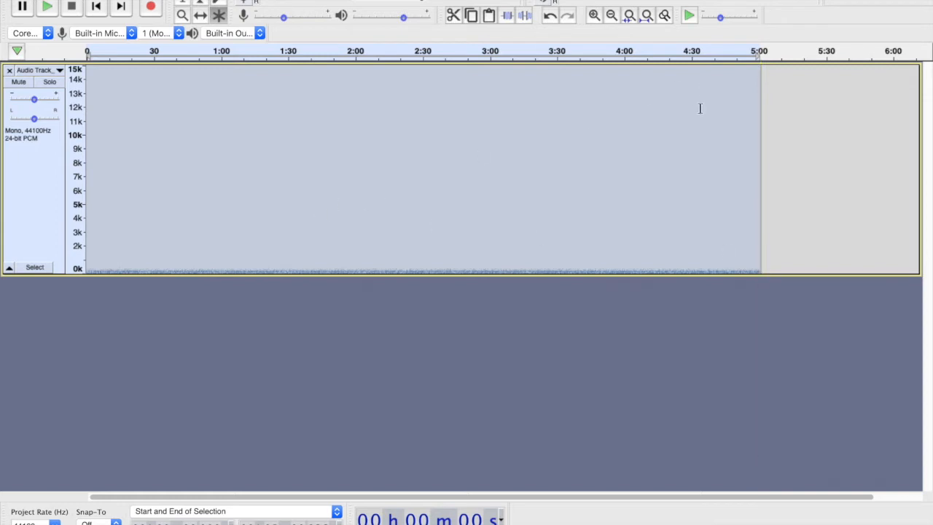
Examine the room tone spectrogram around 2:40 at several zoom levels for consistency and return to the track's start
scroll(694, 110, right, 2)
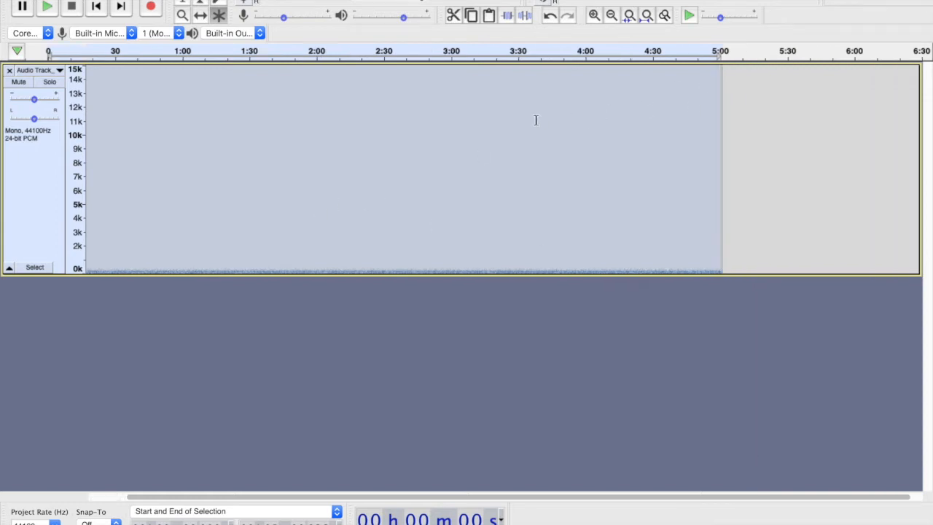
click(444, 137)
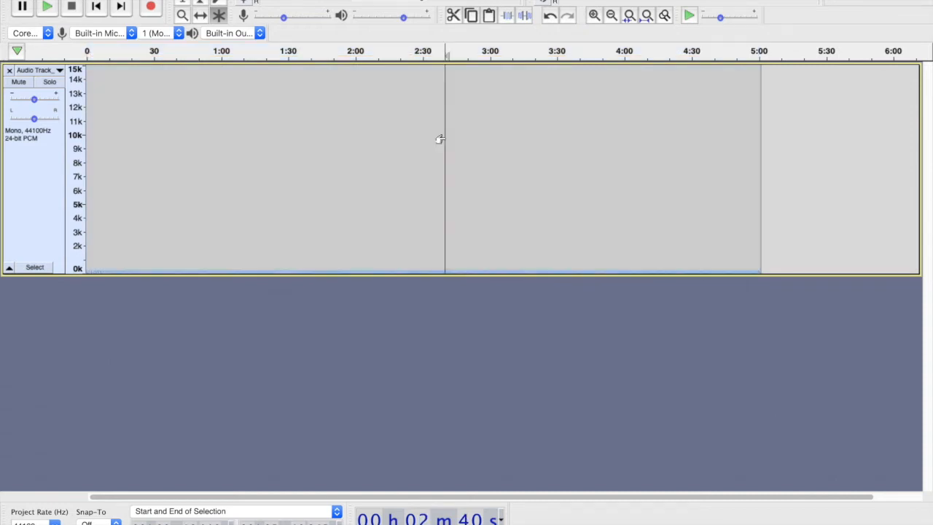
scroll(440, 138, up, 3)
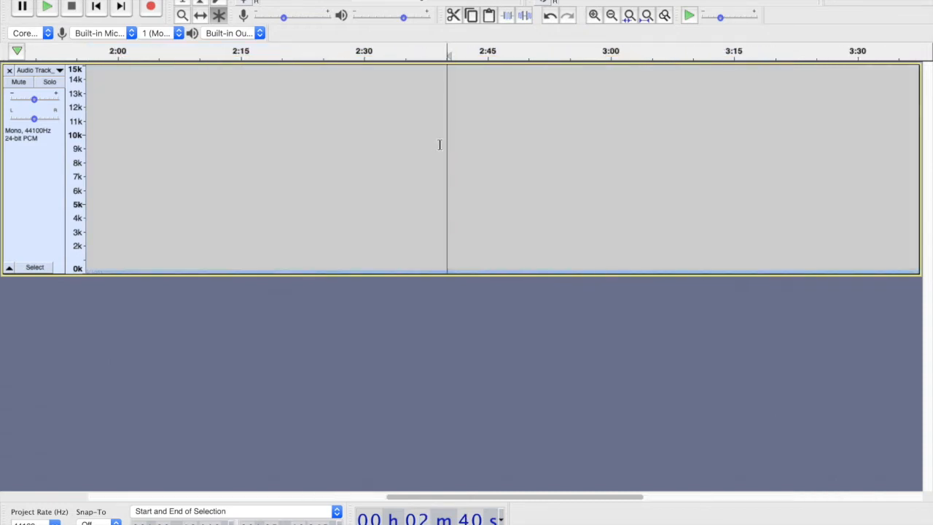
scroll(430, 148, up, 4)
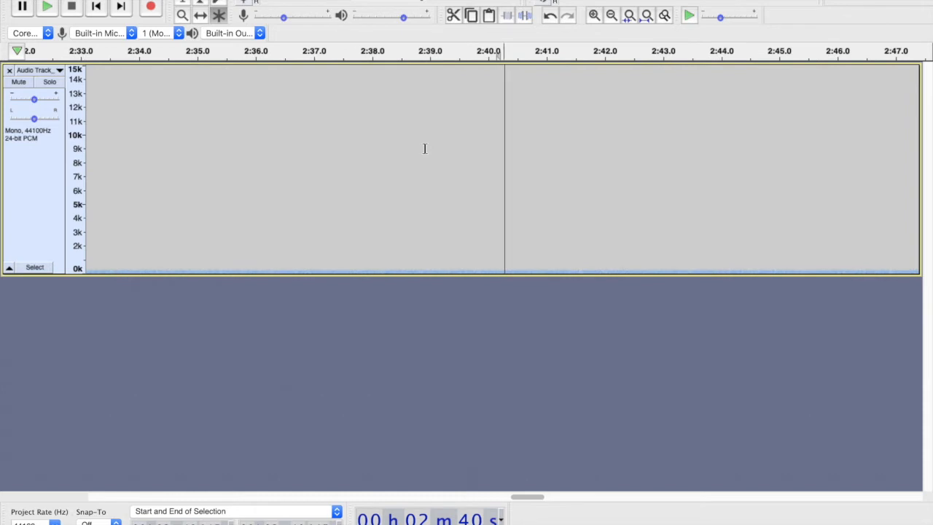
scroll(424, 148, down, 1)
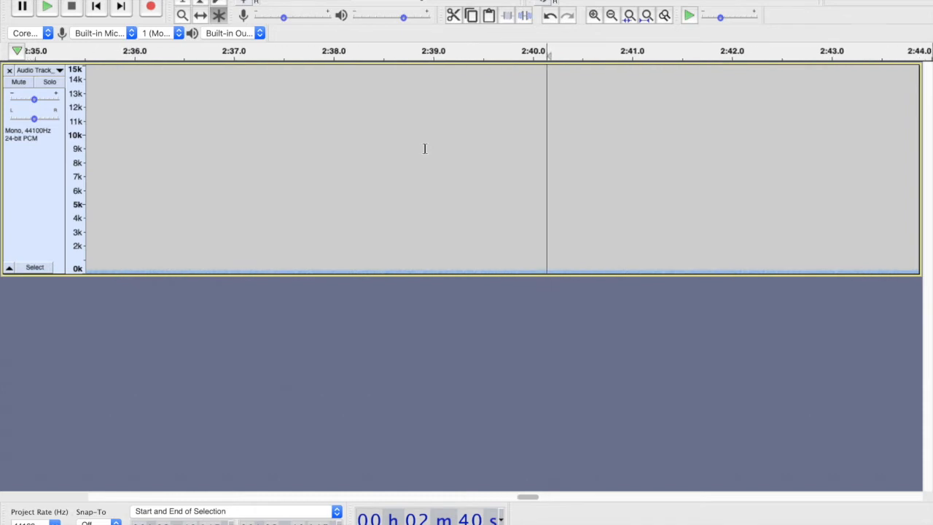
scroll(424, 148, down, 3)
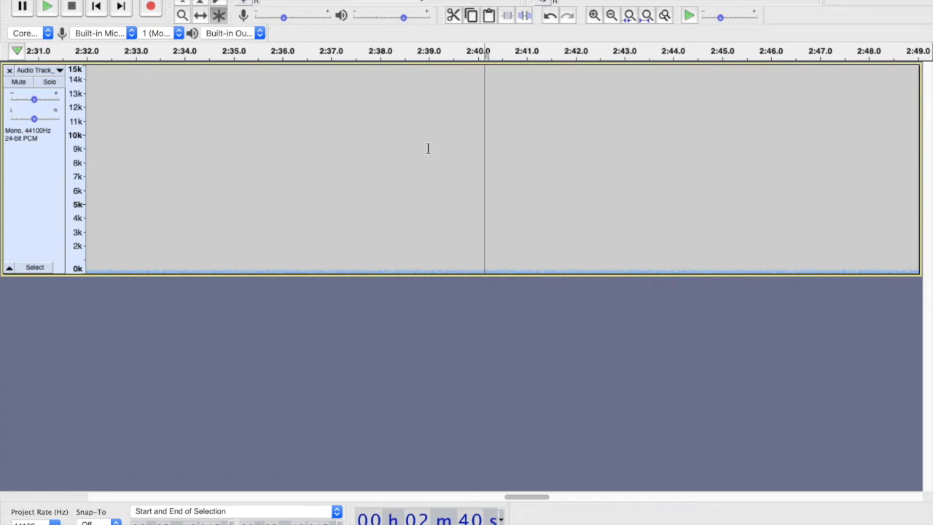
scroll(428, 148, down, 1)
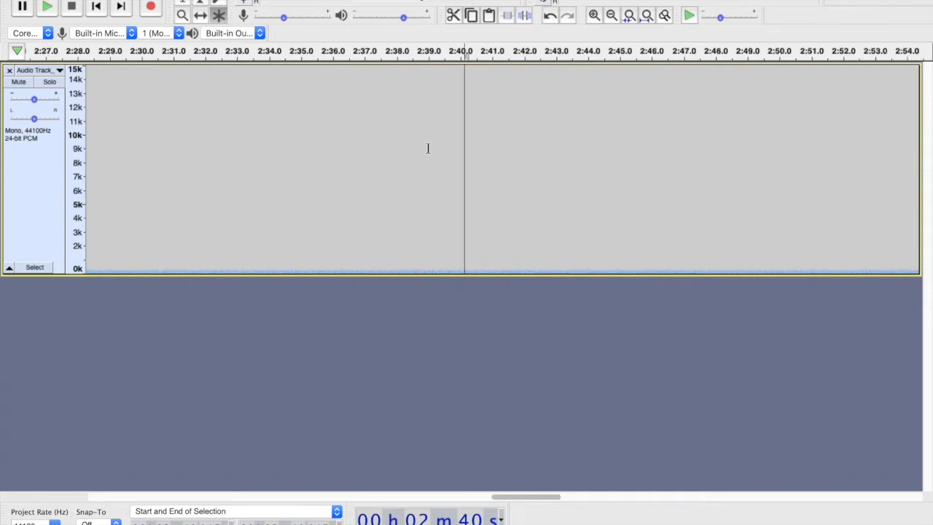
scroll(428, 148, down, 3)
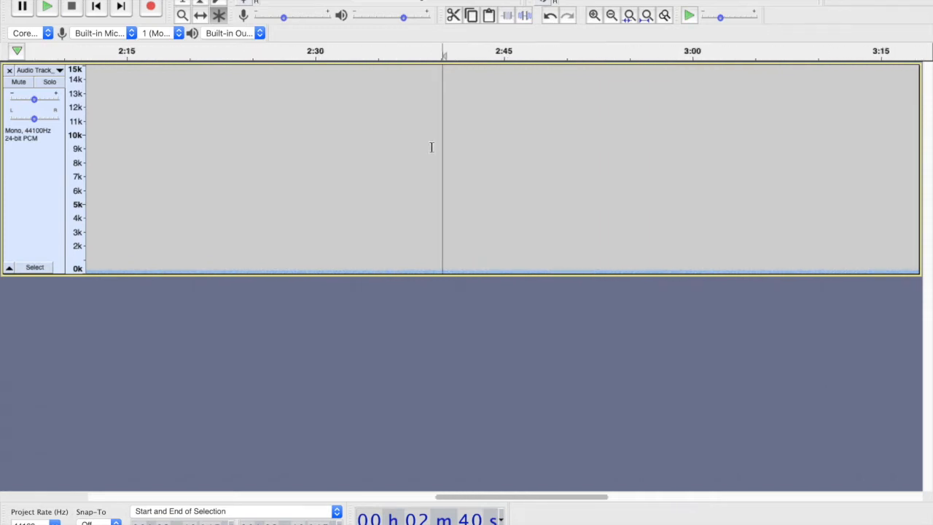
scroll(427, 148, down, 3)
scroll(429, 148, right, 3)
click(96, 7)
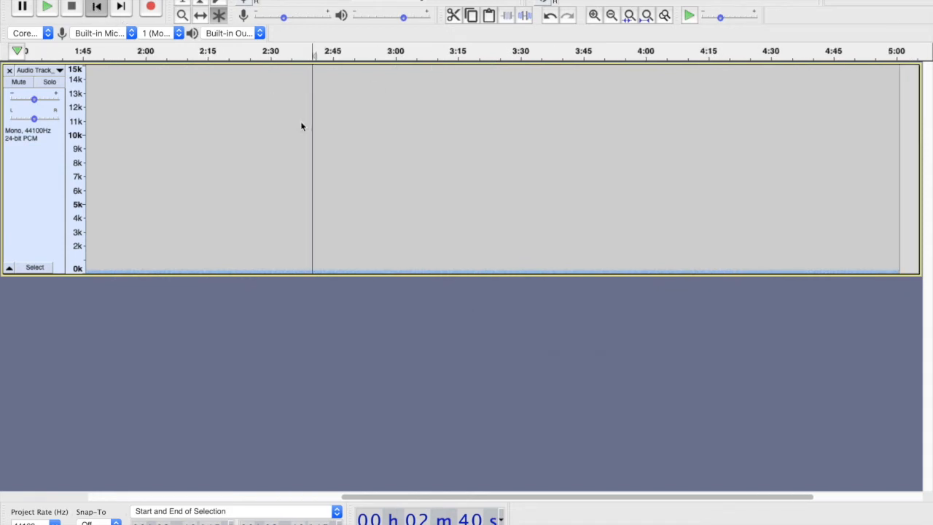
mouse_move(350, 1)
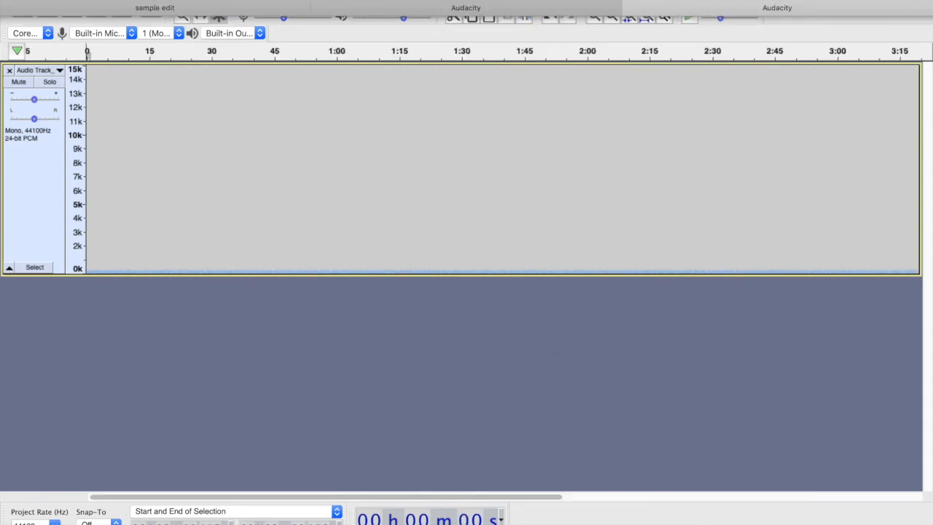
Save the five-minute room tone project as "sample room tone" in the TVE Recordings folder
click(95, 7)
click(243, 63)
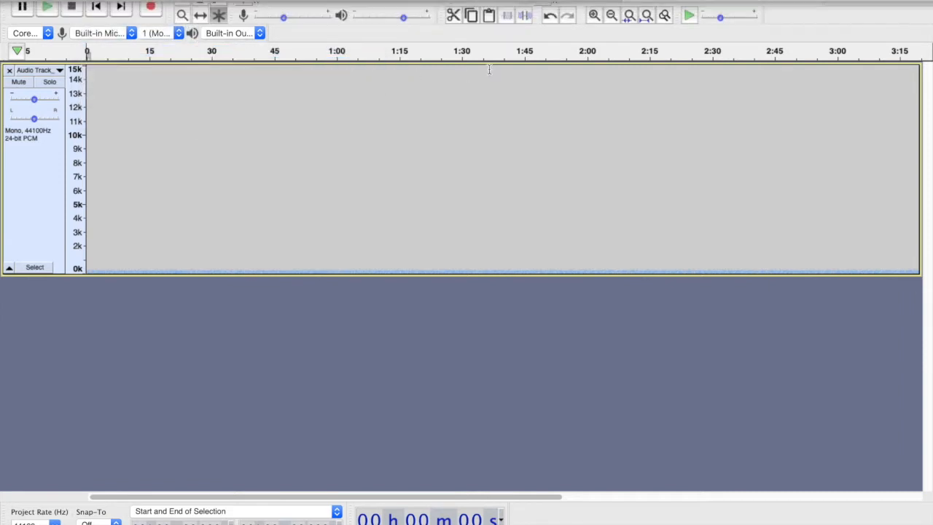
text(00 roo)
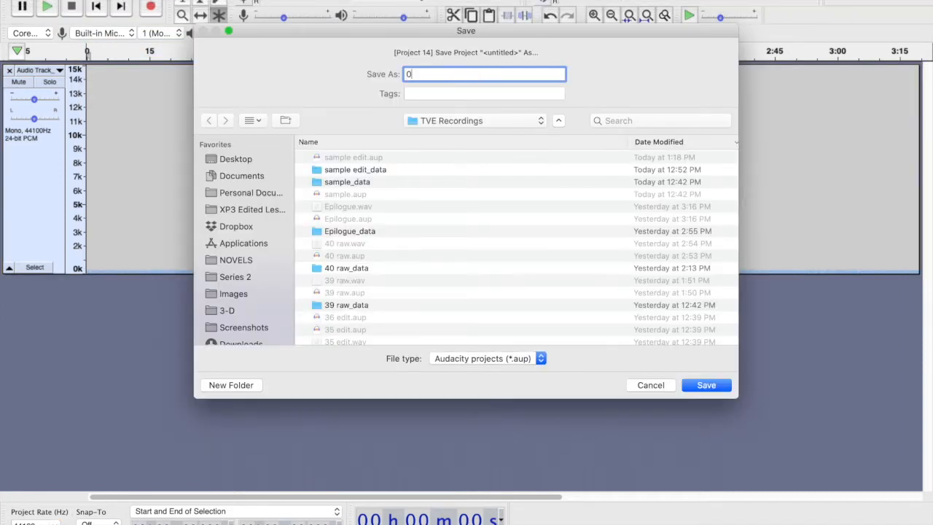
text(m n)
key(BackSpace)
text(nois)
key(BackSpace)
key(BackSpace)
key(BackSpace)
key(BackSpace)
key(BackSpace)
key(BackSpace)
key(BackSpace)
key(BackSpace)
key(BackSpace)
key(BackSpace)
key(BackSpace)
key(BackSpace)
text(sample room to)
key(BackSpace)
key(BackSpace)
text(tone)
key(Return)
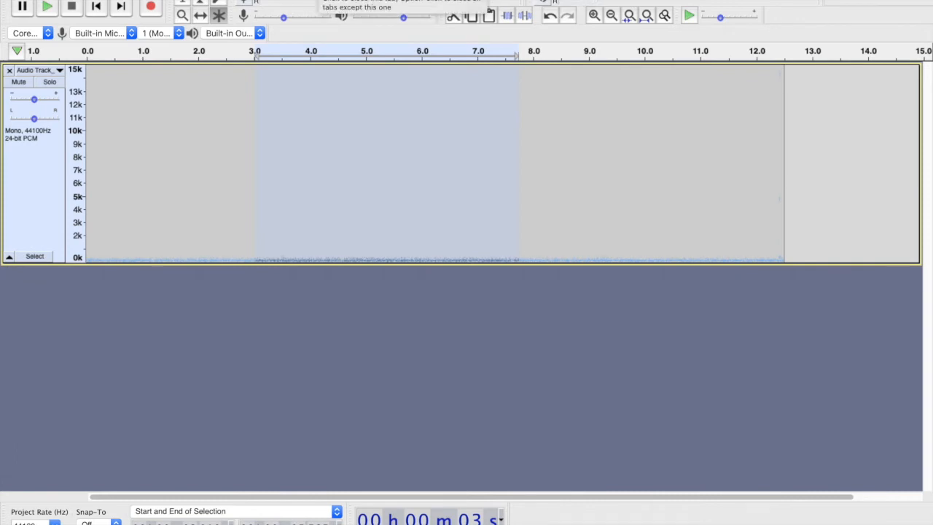
Close the original untitled room tone recording without saving and go to the start of the sample edit project
key(super+w)
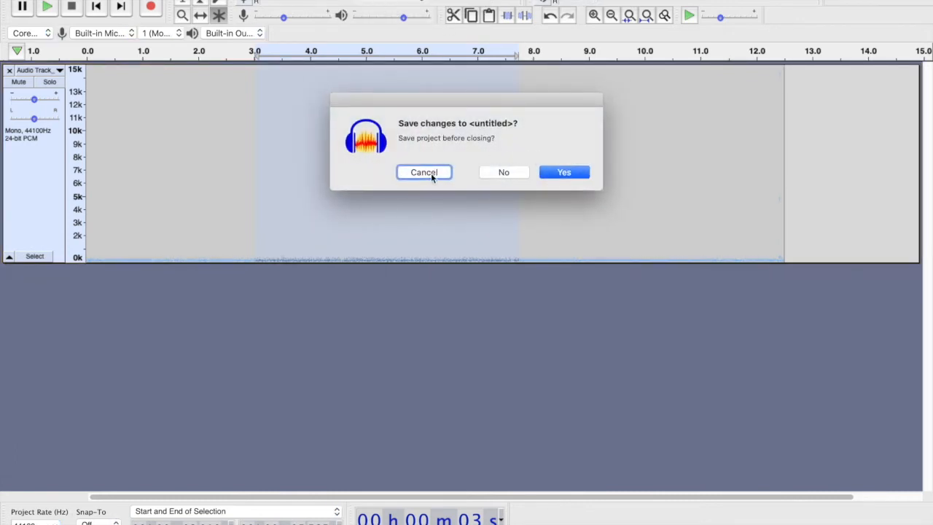
click(512, 173)
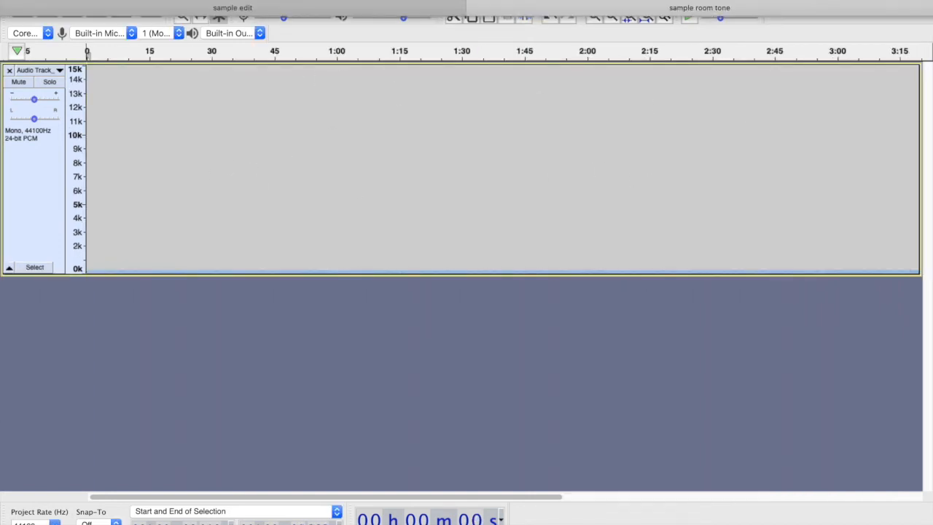
click(270, 12)
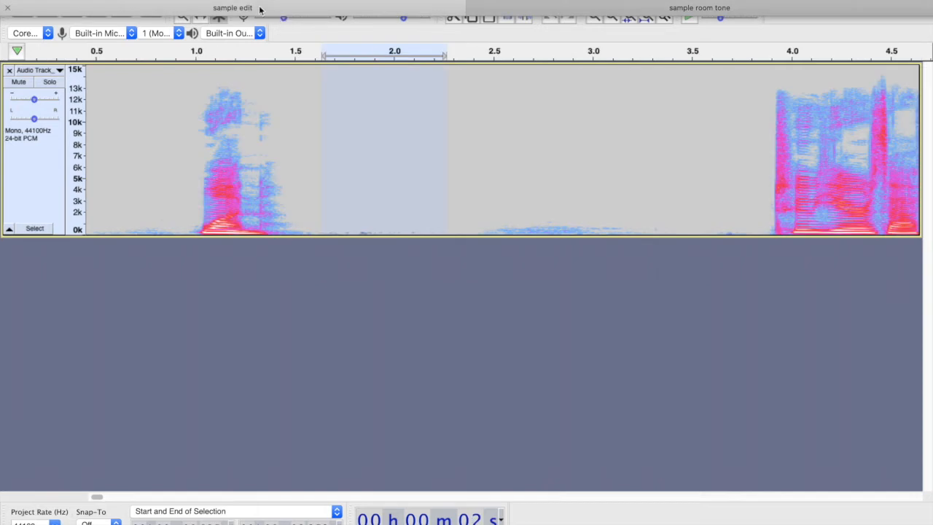
click(331, 153)
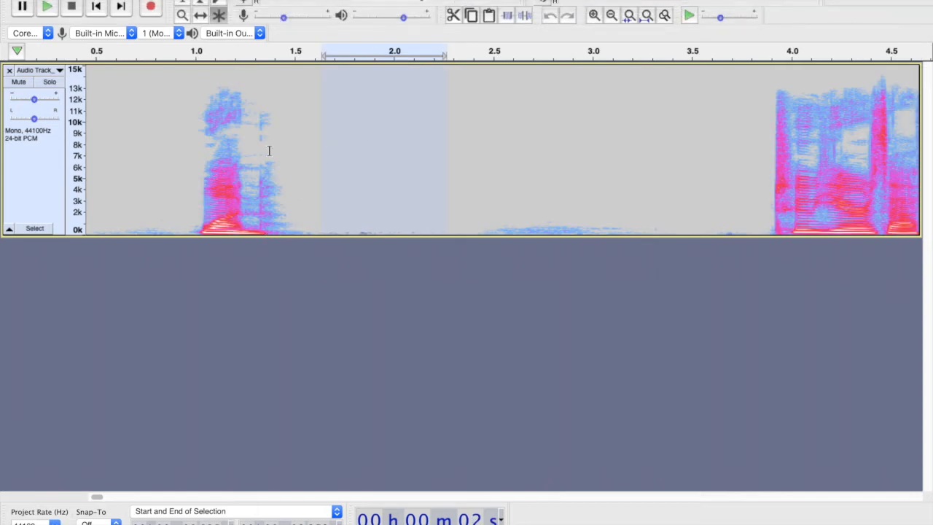
click(96, 6)
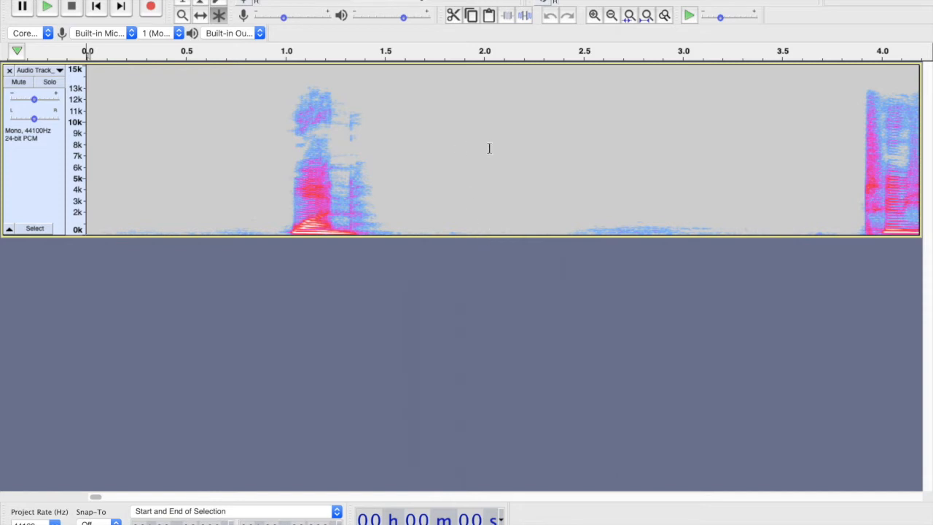
Copy the entire voice track and paste it as a second track starting at 0.0
click(45, 171)
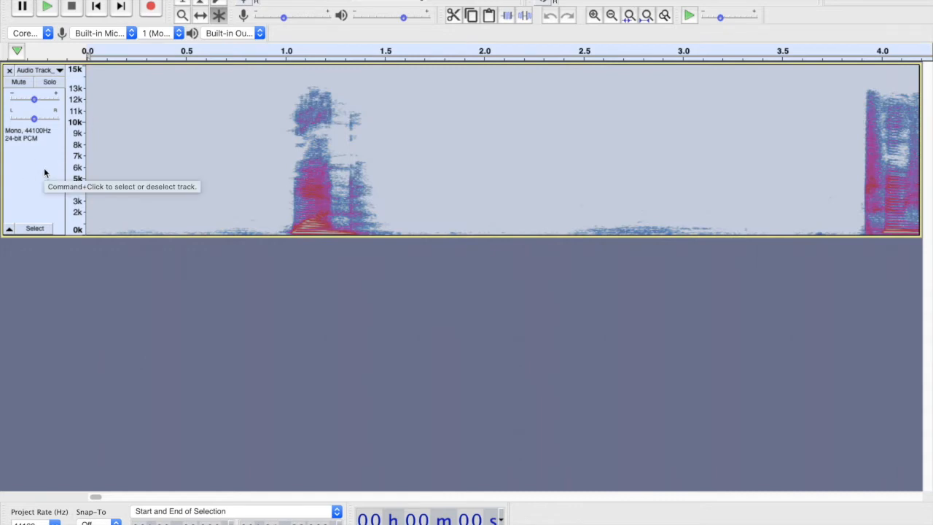
key(space)
key(space)
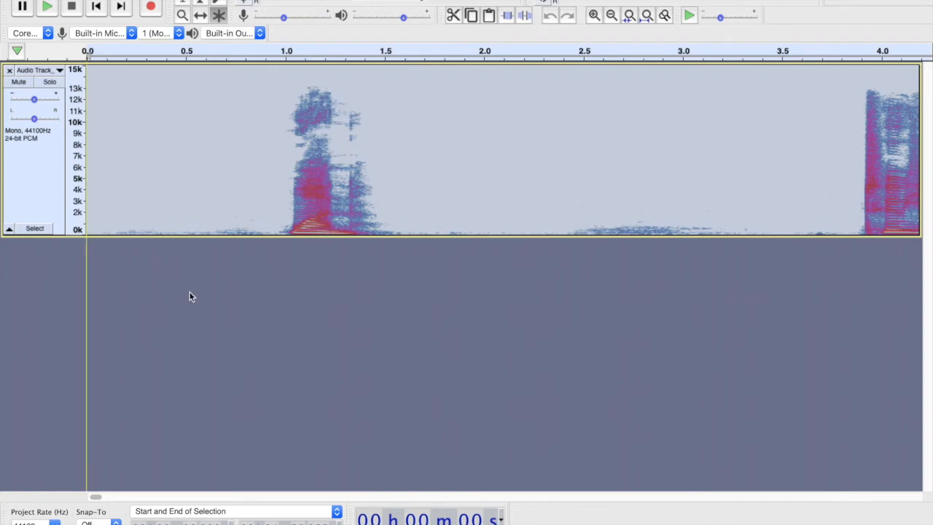
click(177, 293)
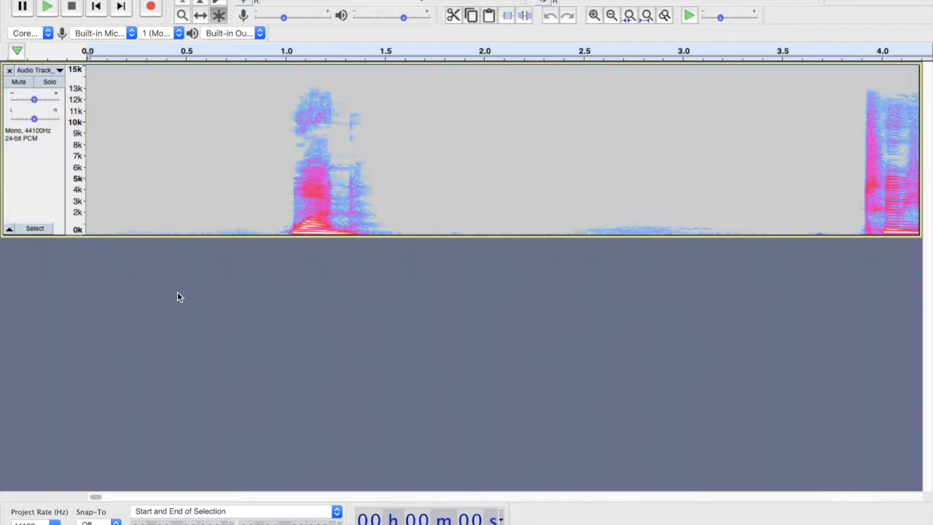
key(super+v)
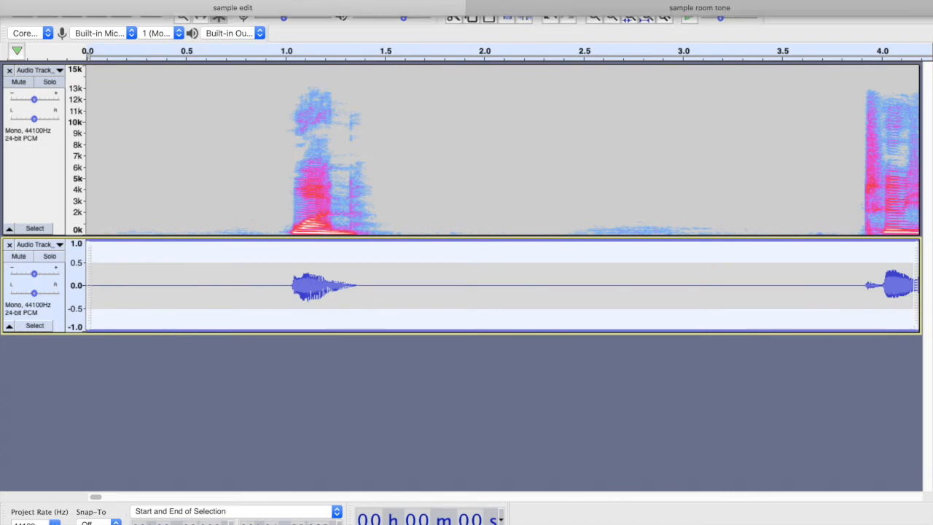
click(121, 7)
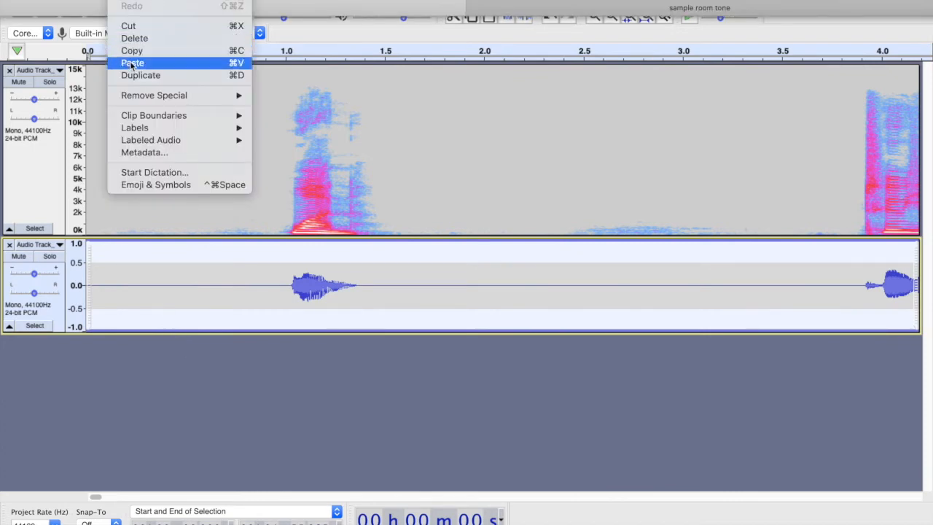
key(Escape)
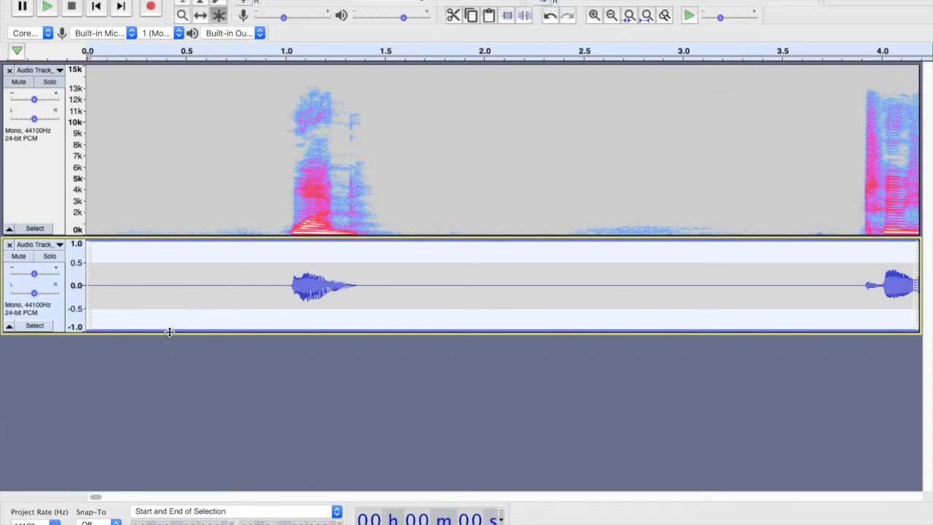
Enlarge the pasted voice track to about the height of the original and show it as a spectrogram
drag(169, 333, 173, 417)
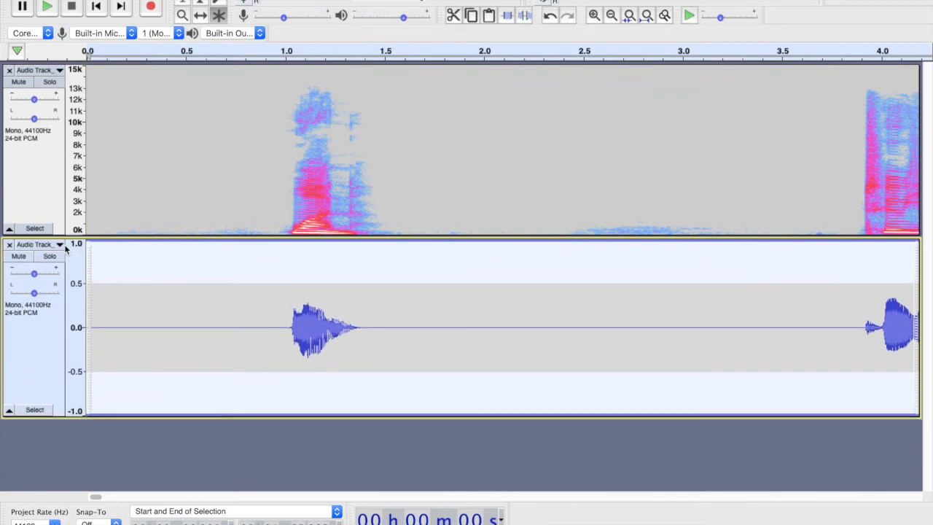
click(60, 247)
click(77, 362)
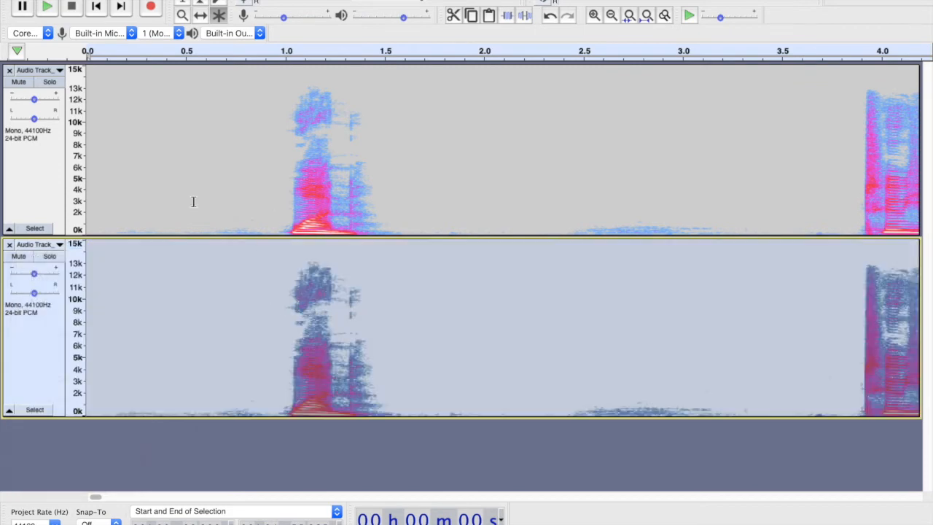
Check where the voice tracks in sample edit end, then return to their start
click(192, 208)
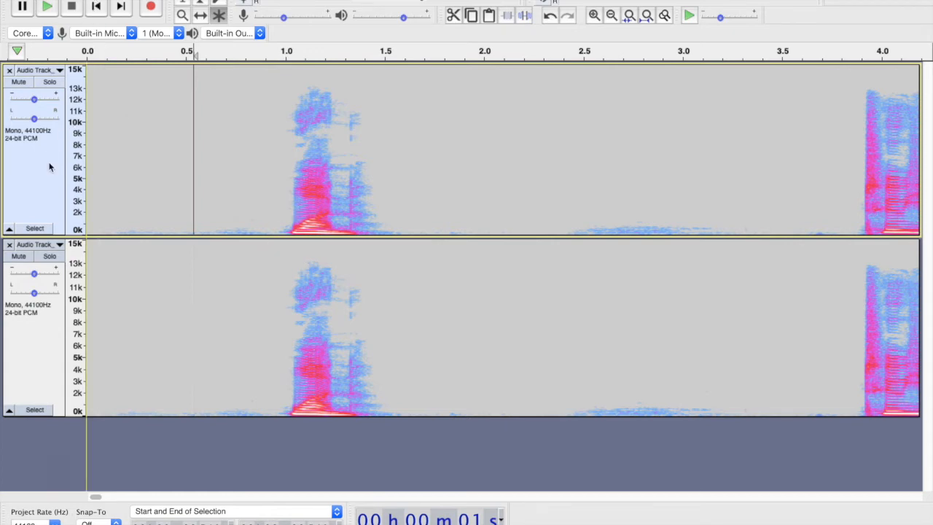
click(99, 6)
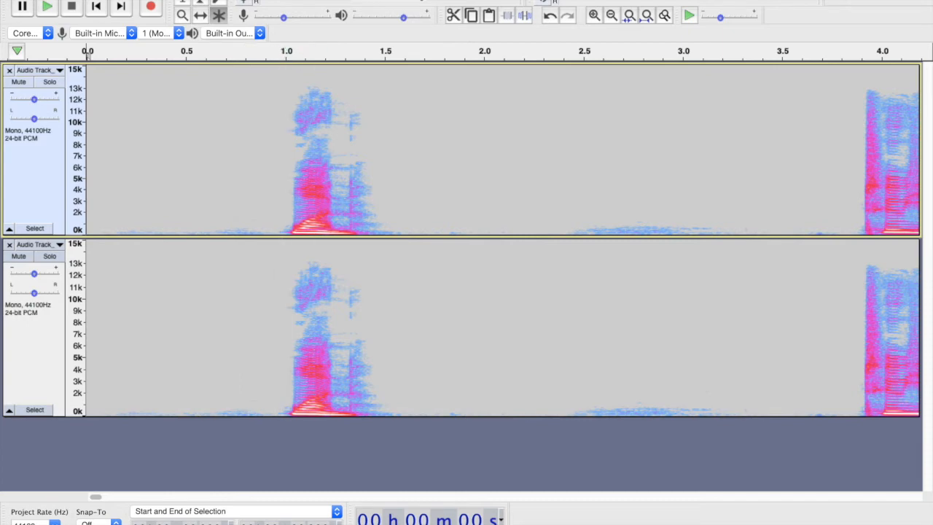
click(121, 6)
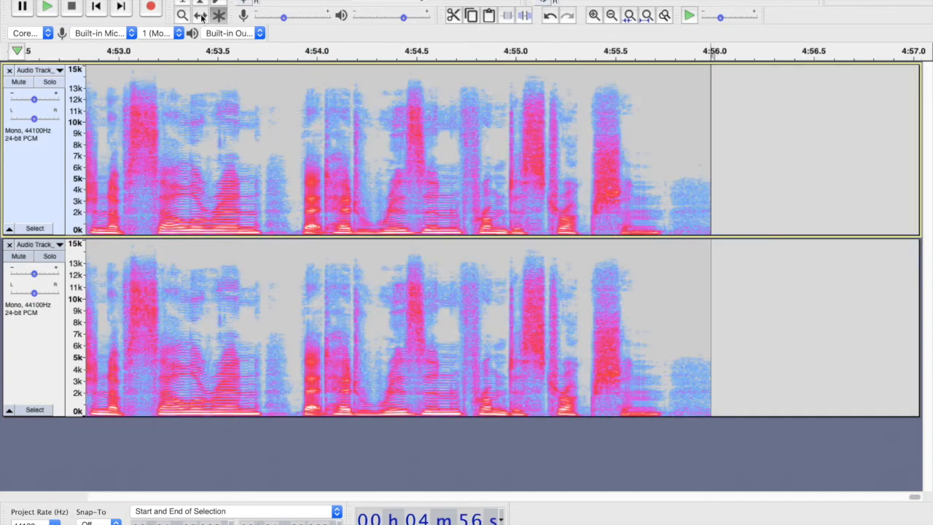
click(100, 6)
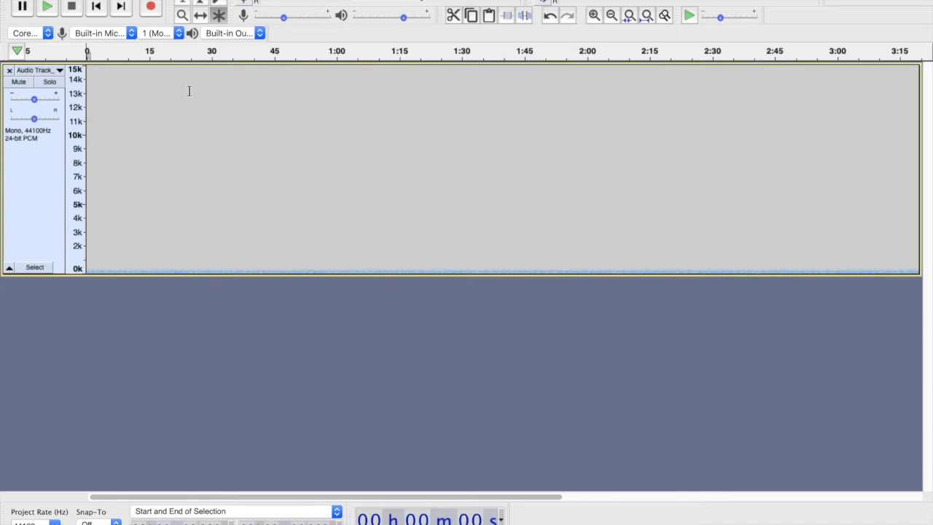
Check in the sample room tone project where the room tone track ends, for comparison with the voice recording's length
click(96, 6)
click(154, 53)
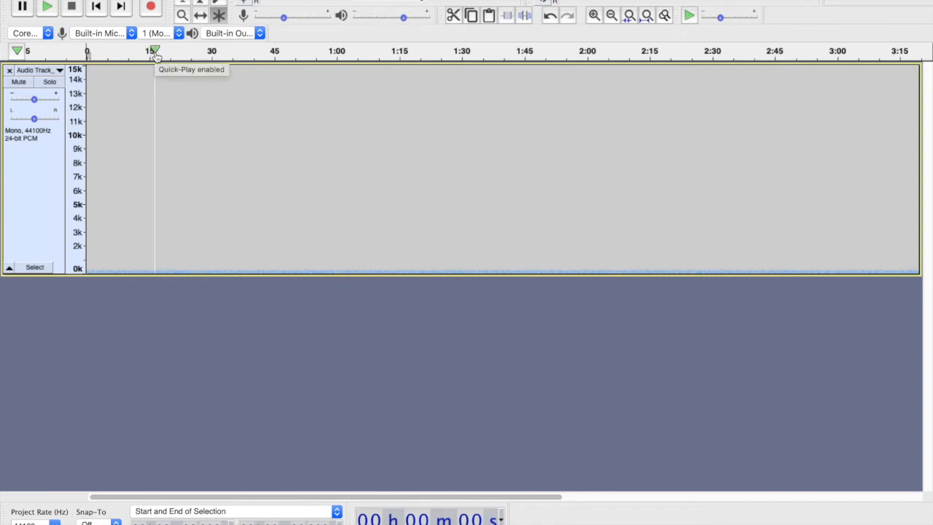
scroll(375, 127, right, 10)
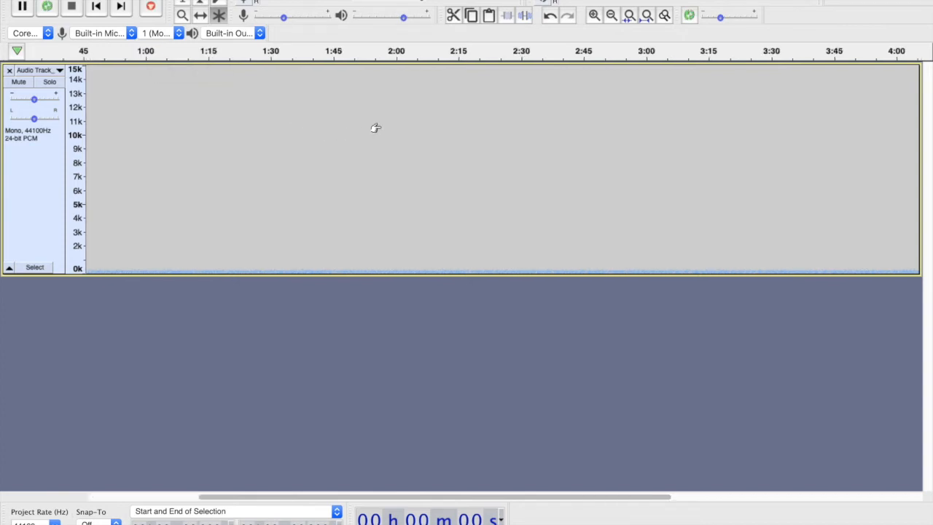
scroll(660, 98, right, 2)
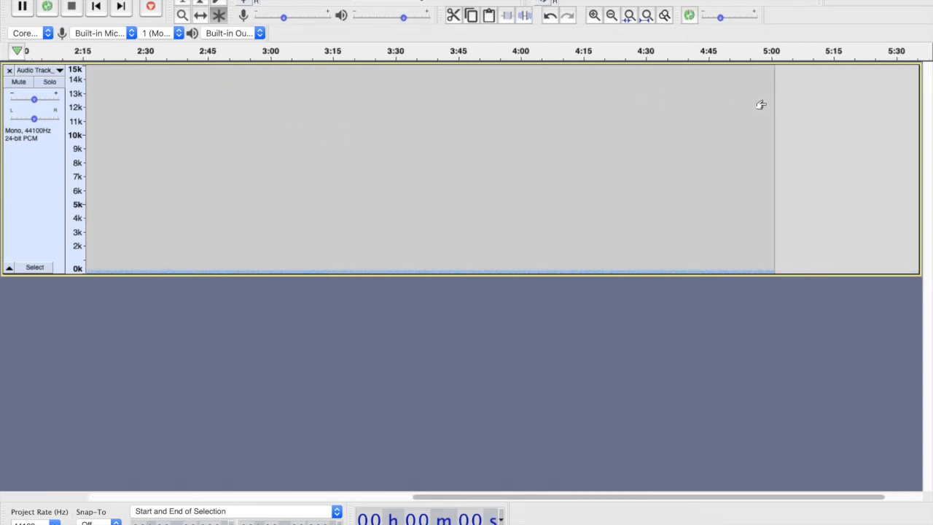
Copy all of the room tone into sample edit as a third track and show it as a spectrogram
key(super+a)
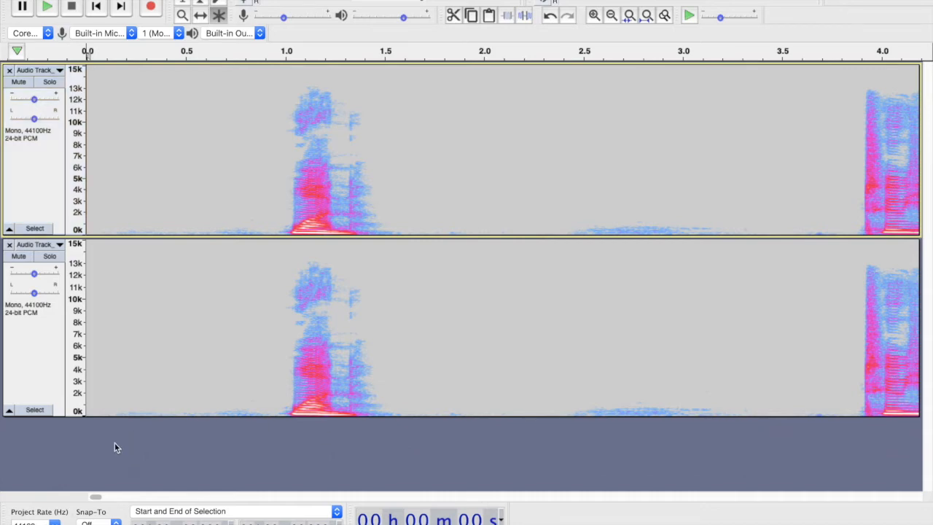
key(space)
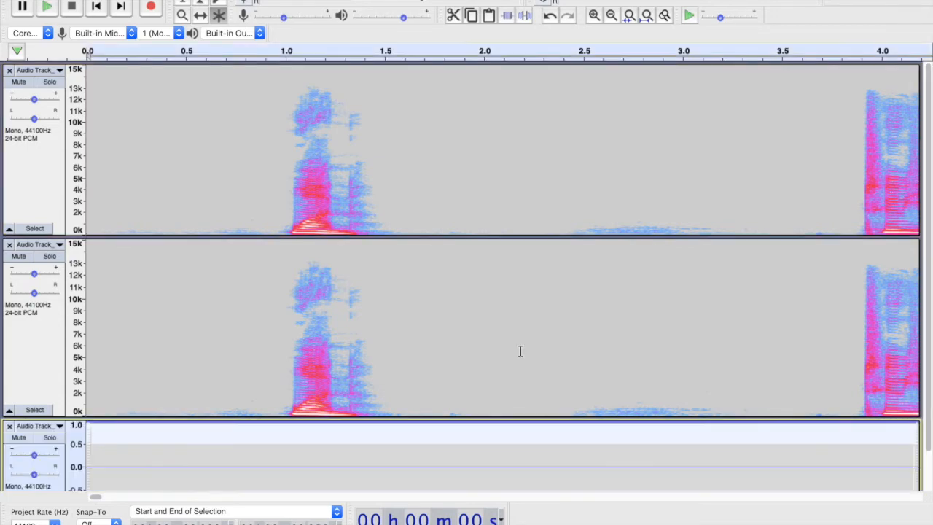
click(60, 425)
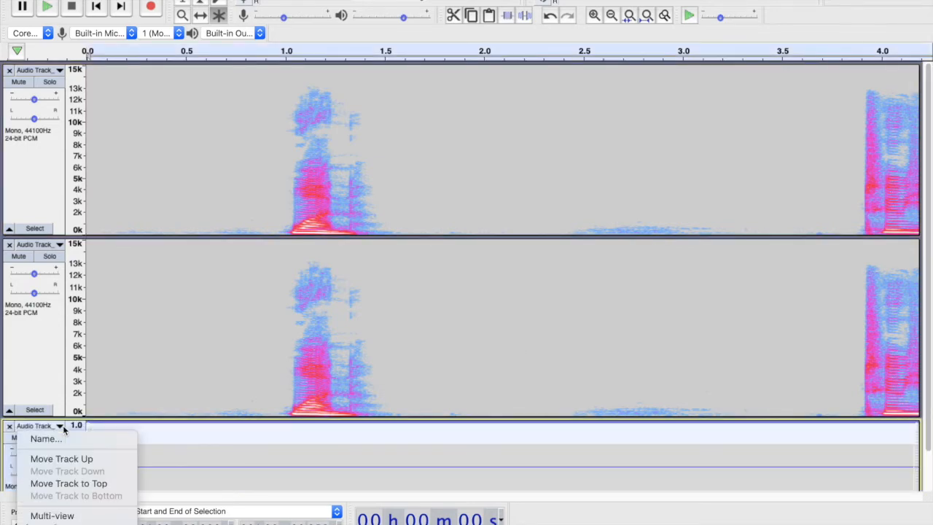
scroll(93, 495, down, 3)
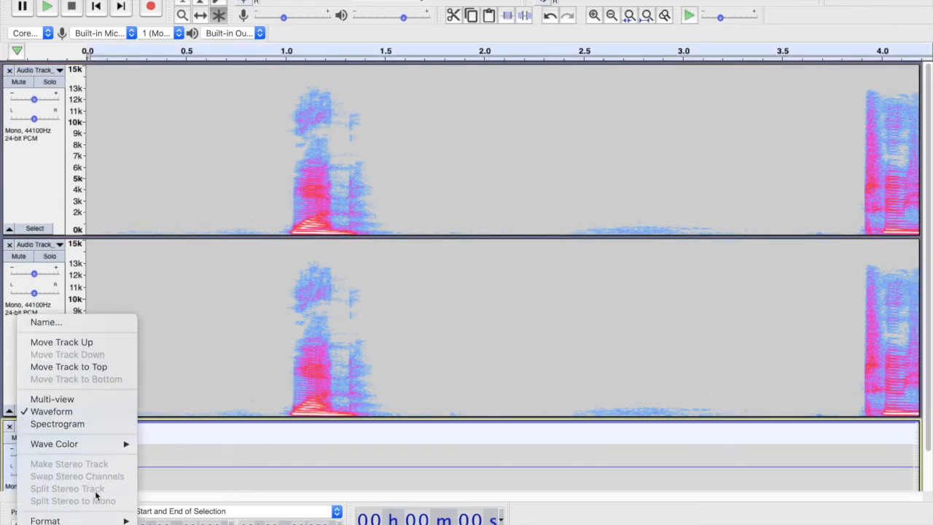
click(58, 424)
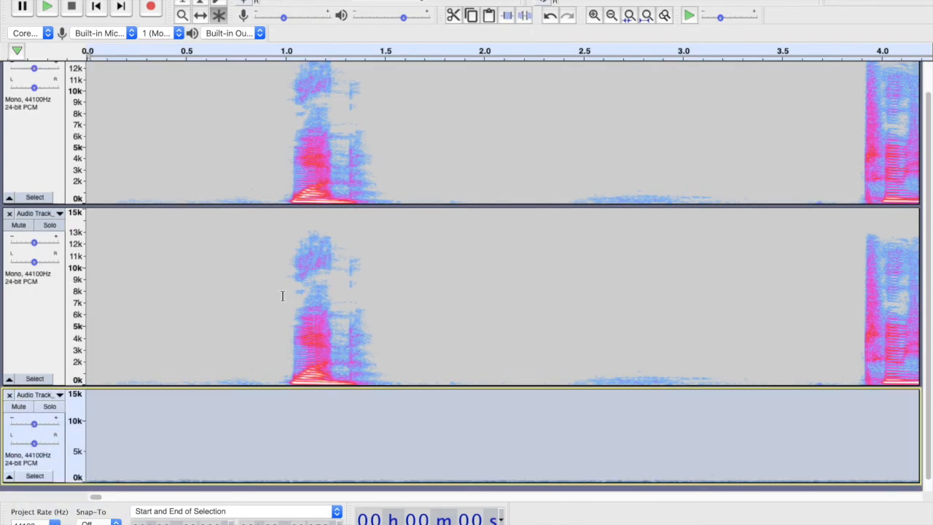
Mute the duplicate voice track between the original voice track and the room tone track
scroll(282, 295, up, 1)
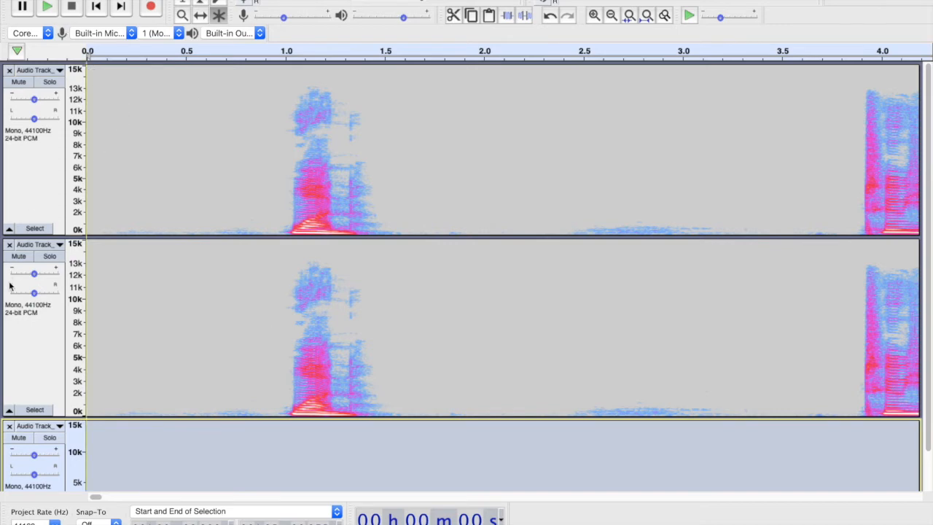
click(205, 293)
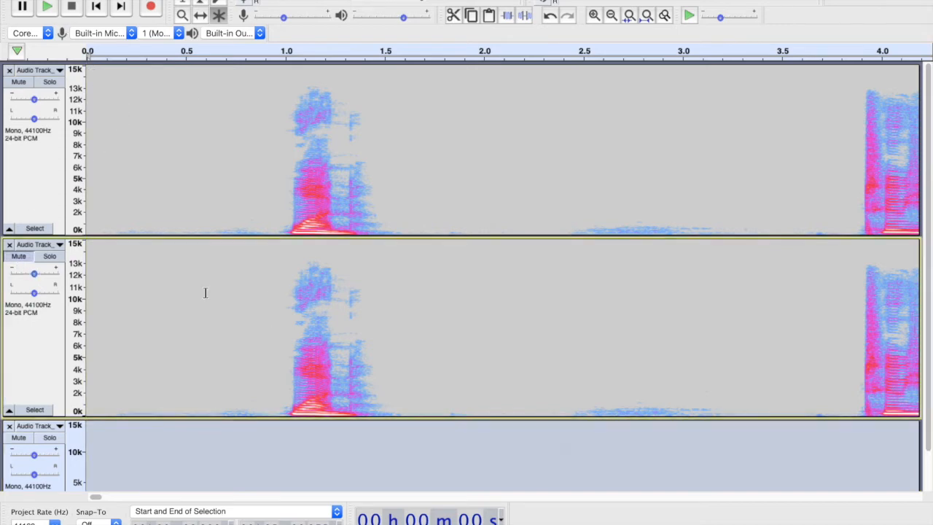
scroll(208, 292, down, 1)
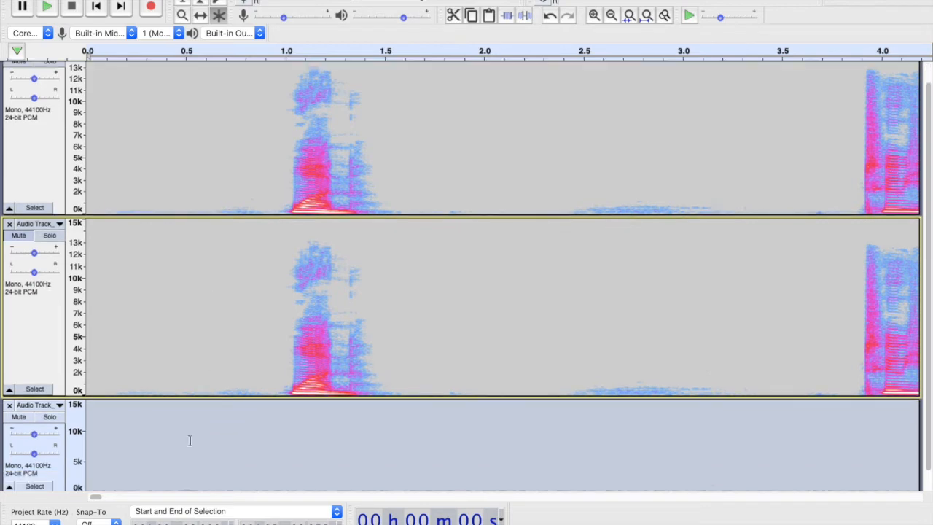
scroll(184, 449, down, 1)
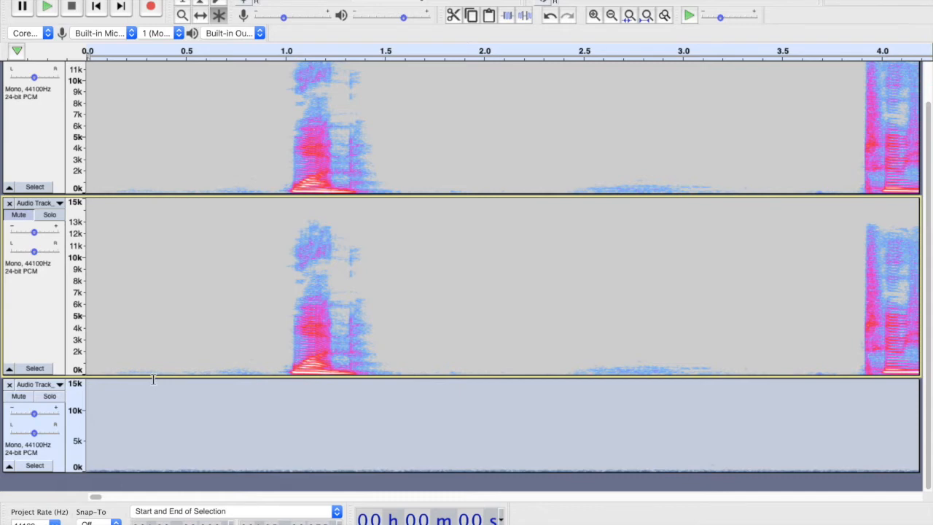
scroll(154, 379, up, 2)
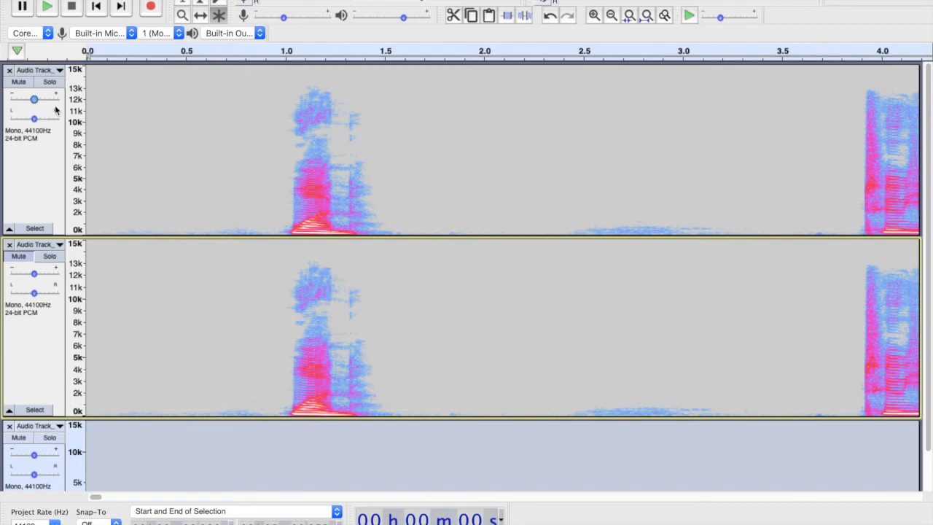
click(19, 256)
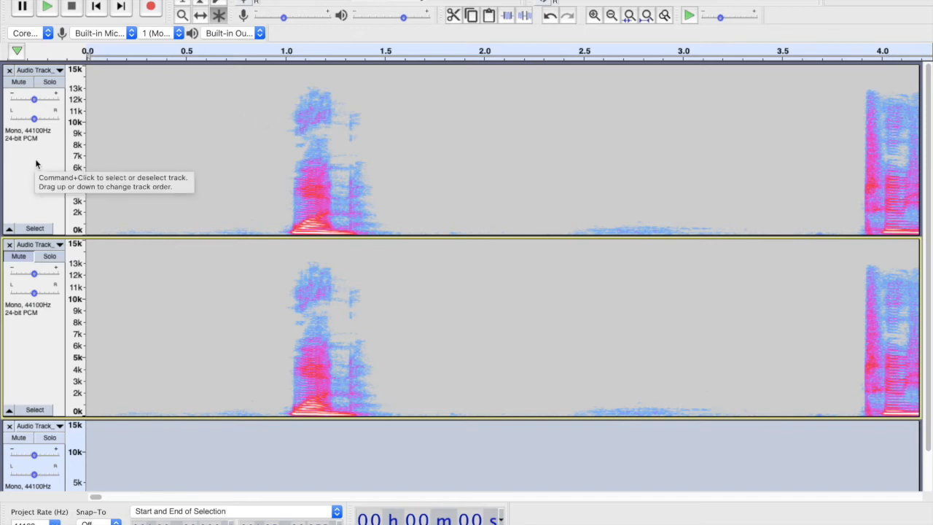
scroll(433, 153, right, 5)
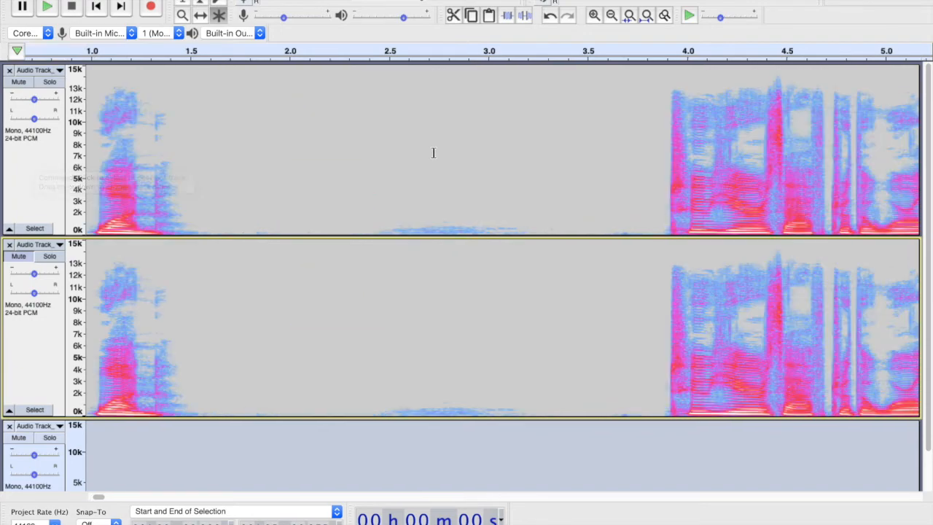
Play the stray noises in the top voice track at about 6.1 to 6.5 s and 7.4 to 8.2 s
scroll(432, 153, right, 6)
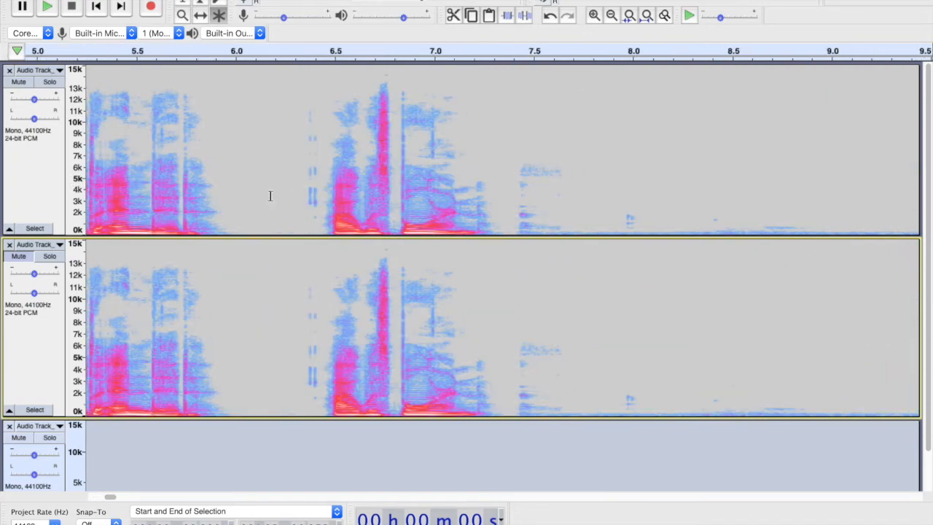
drag(261, 194, 321, 195)
key(space)
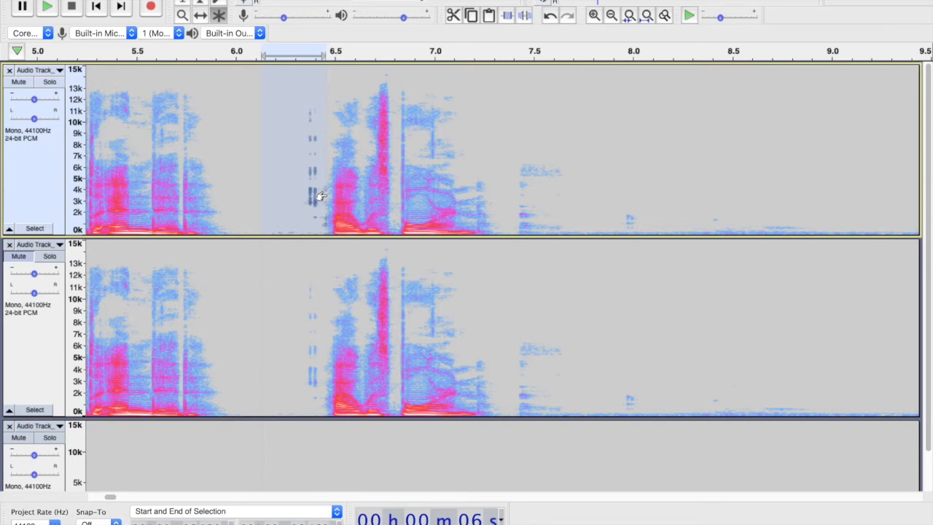
key(space)
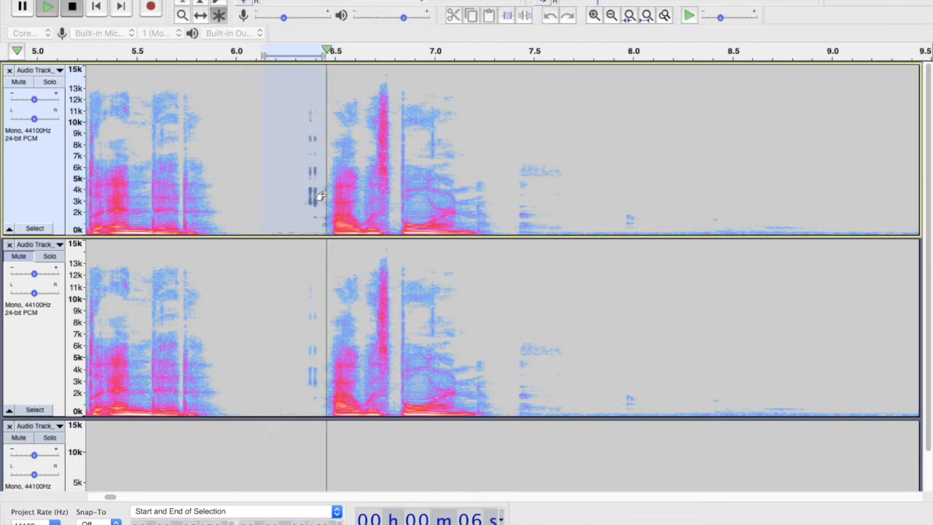
drag(506, 208, 667, 211)
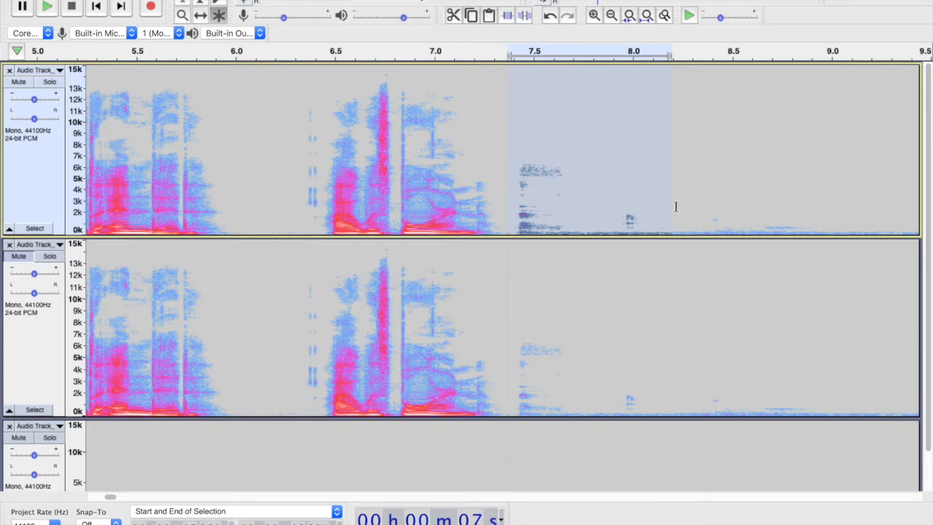
key(space)
key(space)
click(408, 145)
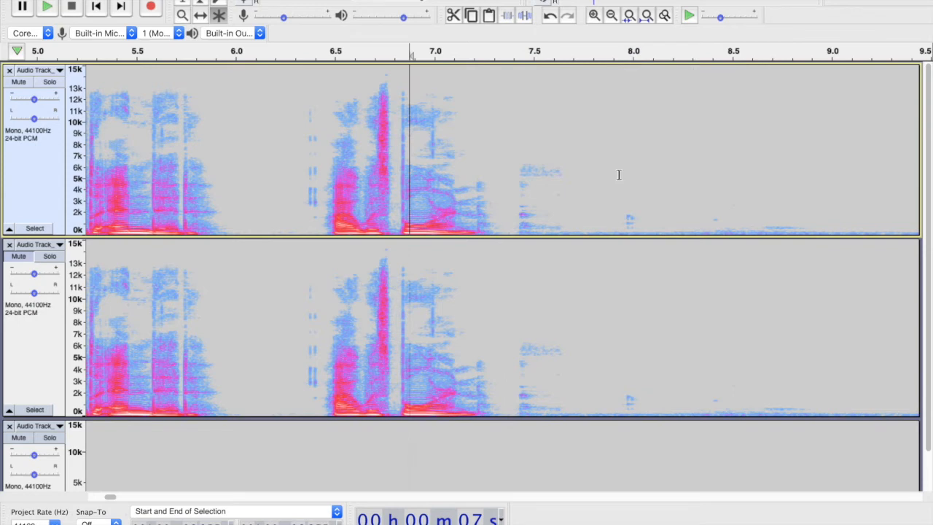
Select the entire top voice track and bring up the list of available effects
click(33, 180)
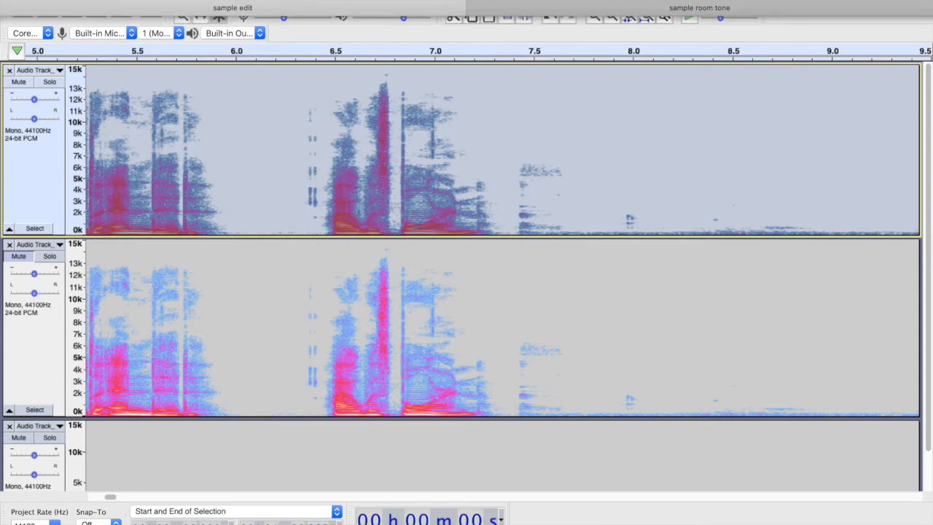
click(408, 1)
mouse_move(366, 0)
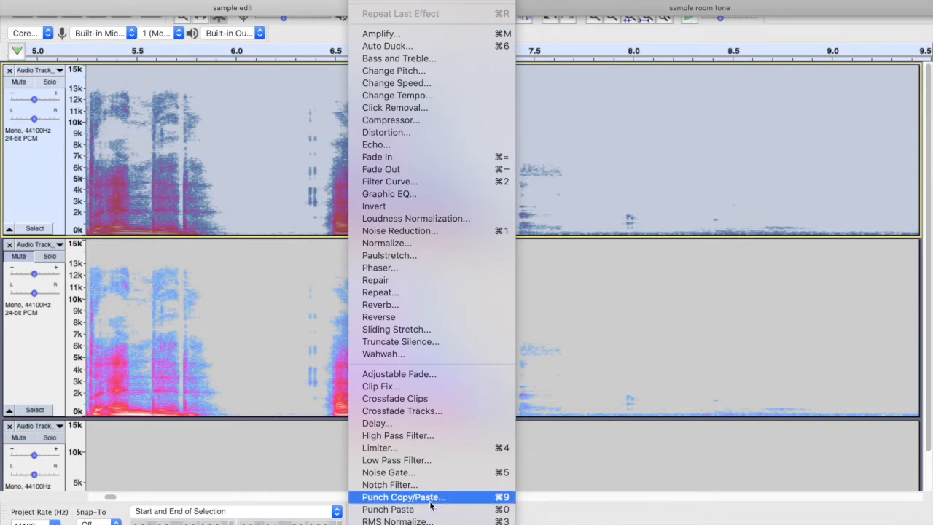
Switch to Google Docs, consult the Breath Reductions section of the audiobook mastering notes, and return to the Audacity project
click(530, 11)
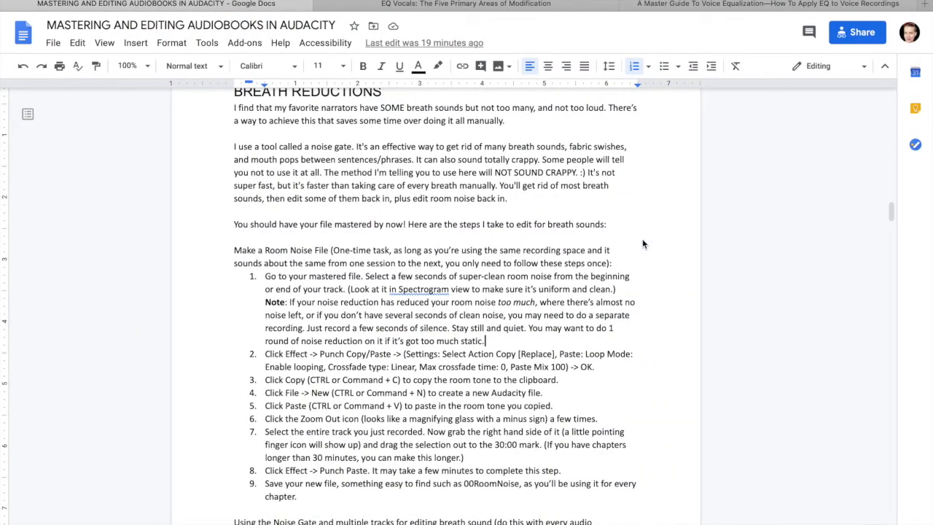
scroll(429, 274, up, 1)
scroll(430, 274, up, 3)
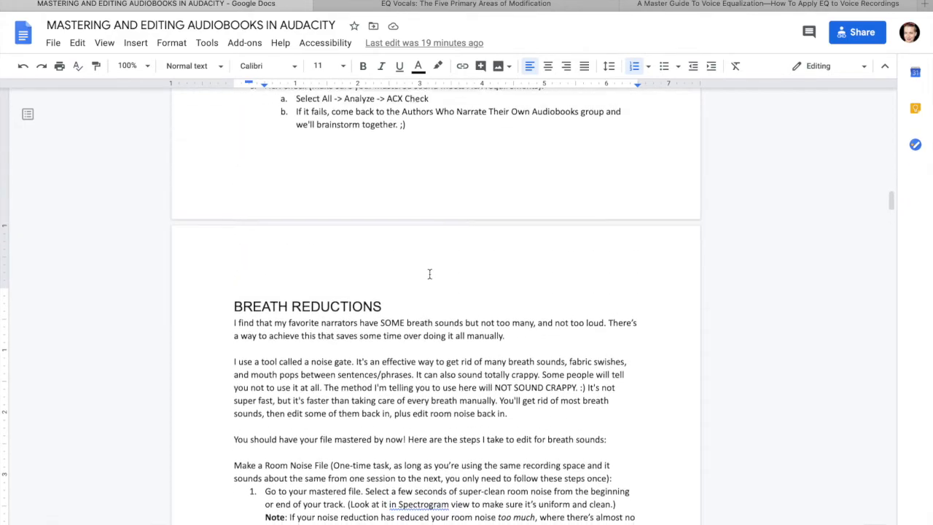
scroll(429, 274, down, 3)
key(ctrl+Left)
key(ctrl+Left)
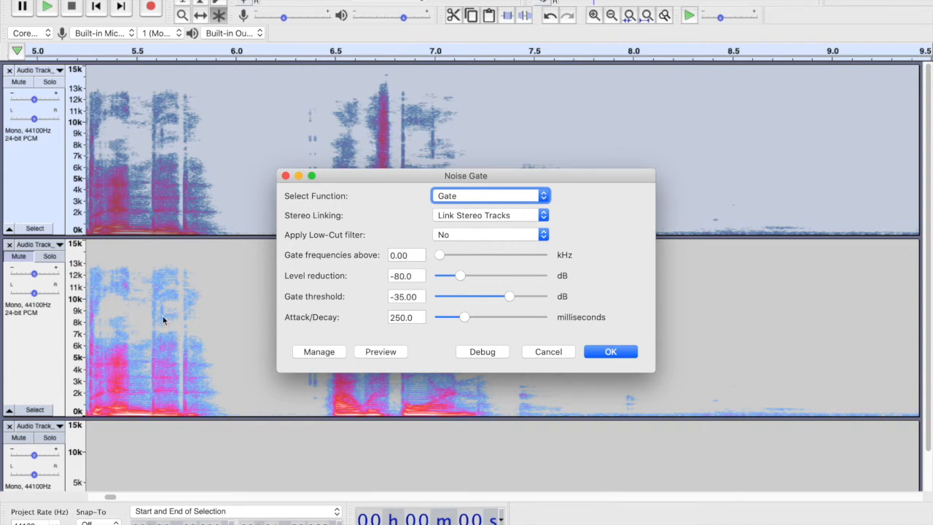
Apply Noise Gate to the selected voice track with function Gate, level reduction -80 dB, gate threshold -35 dB and attack/decay 250 ms
click(19, 257)
click(611, 352)
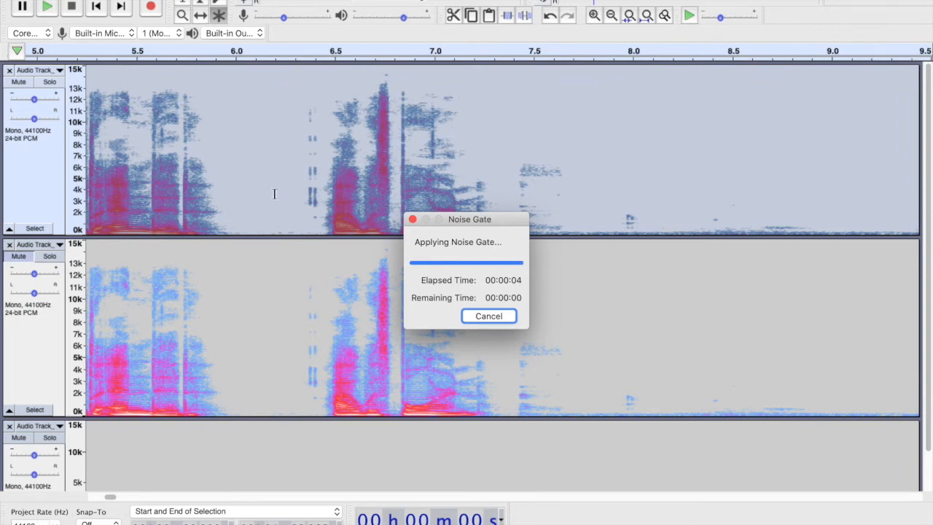
click(532, 208)
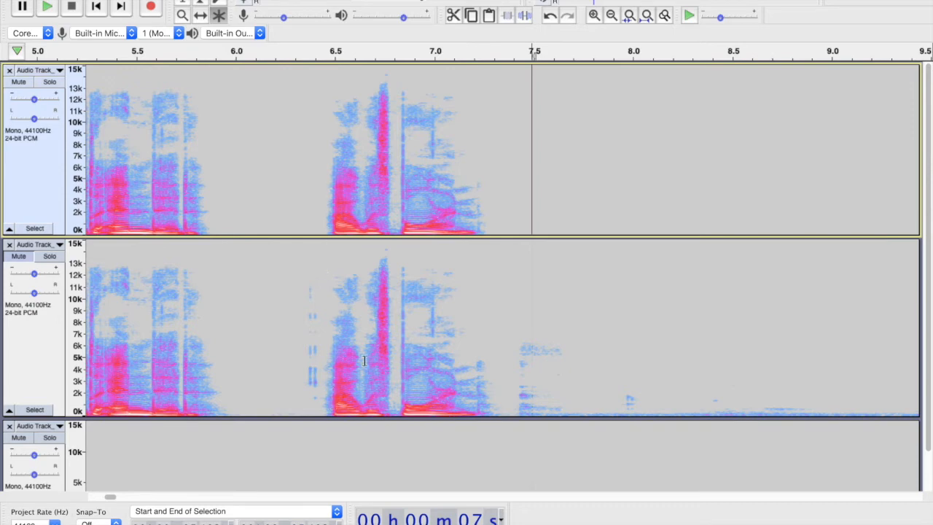
Mark the background noise from about 8.2 to 9.3 s in the muted duplicate track to compare it with the gated track
scroll(470, 224, down, 1)
scroll(471, 224, right, 2)
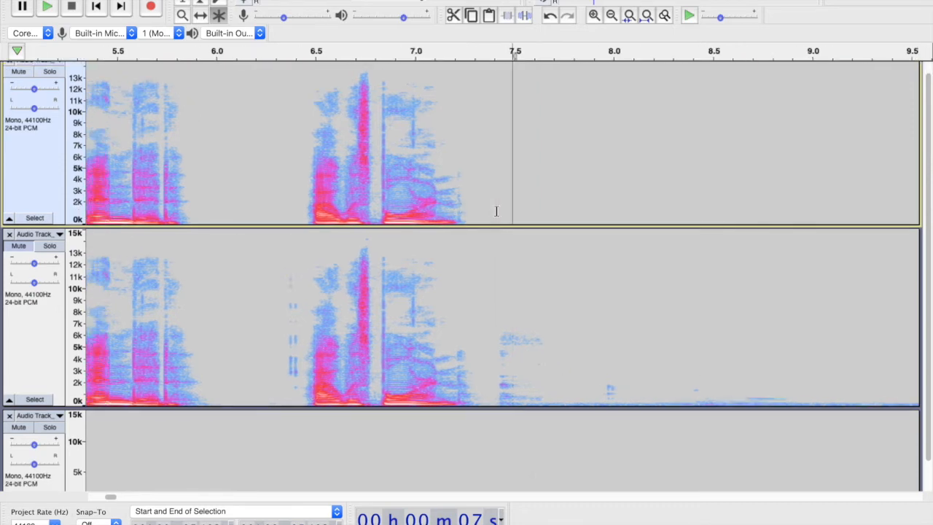
click(647, 398)
shift+click(760, 394)
shift+click(814, 389)
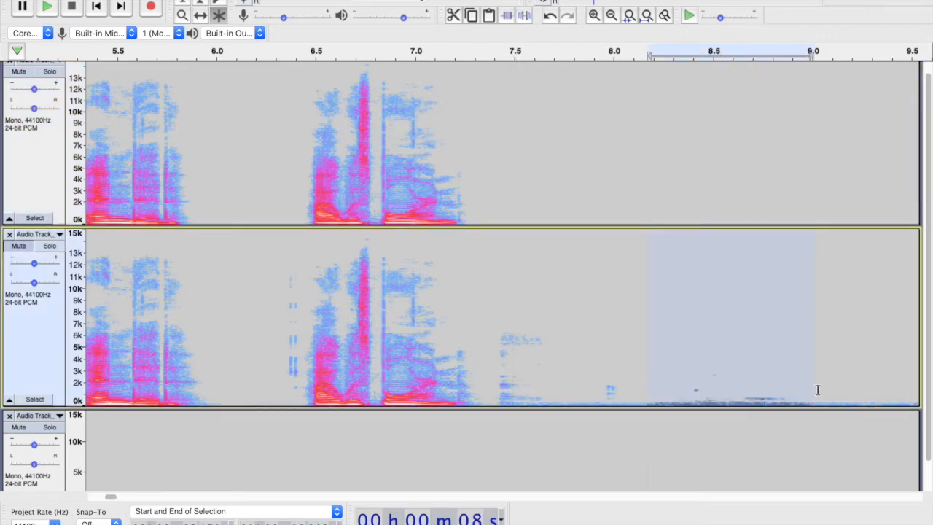
shift+click(851, 388)
shift+click(878, 386)
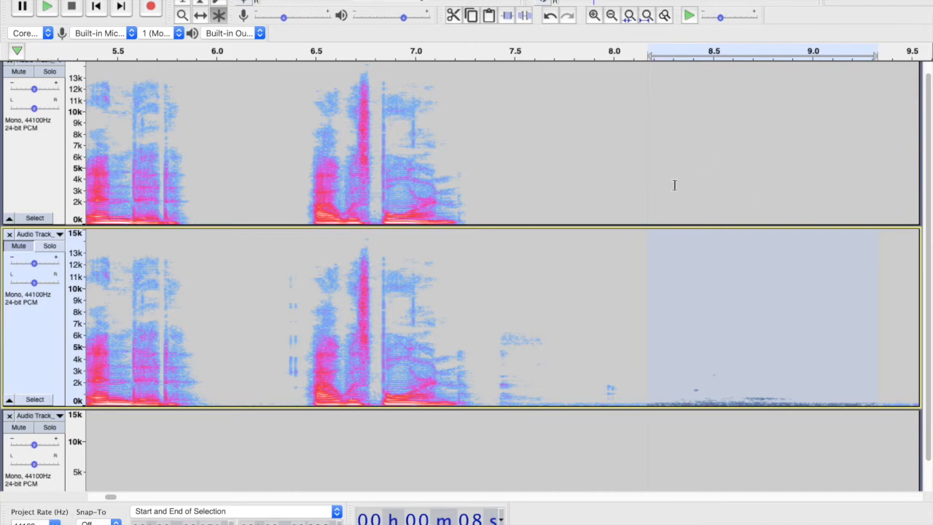
Mark the gap from about 8.1 to 9.1 s in the gated voice track, and the same stretch in the room tone track
drag(639, 191, 826, 191)
scroll(821, 192, up, 1)
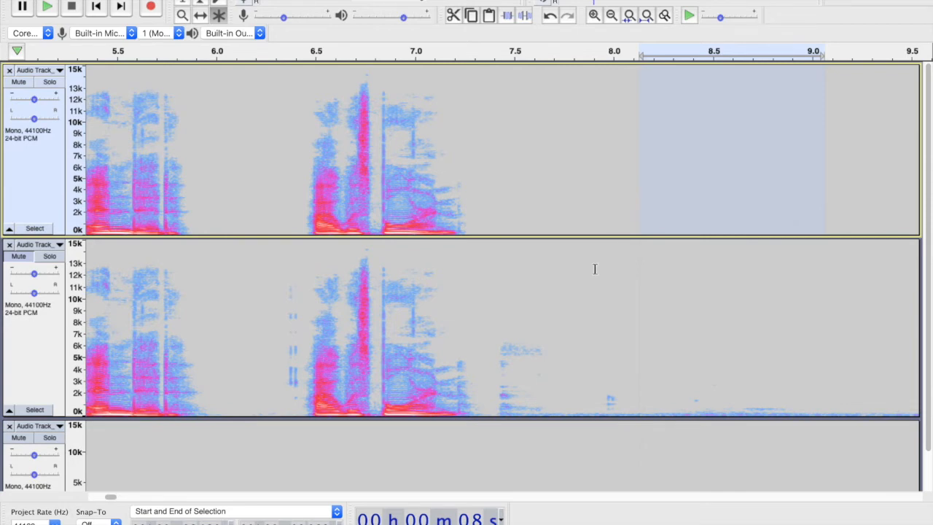
scroll(587, 275, down, 4)
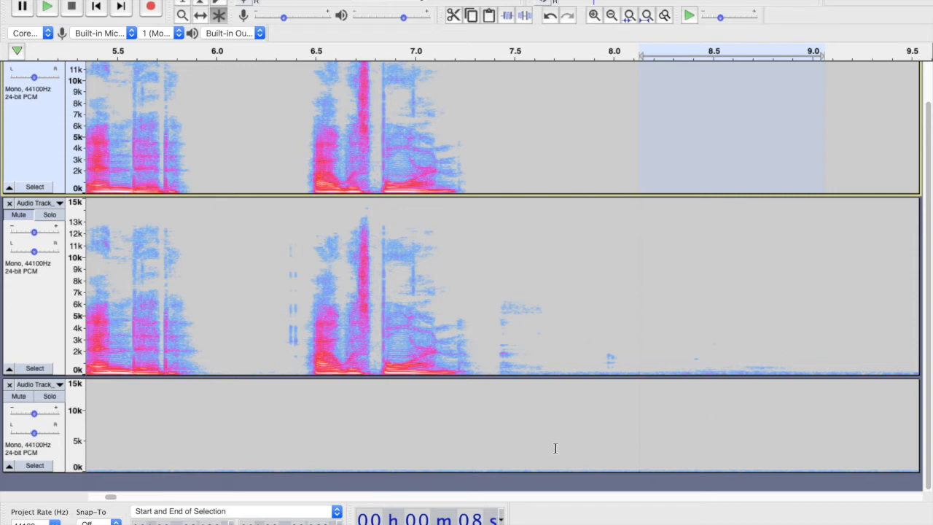
drag(639, 437, 810, 436)
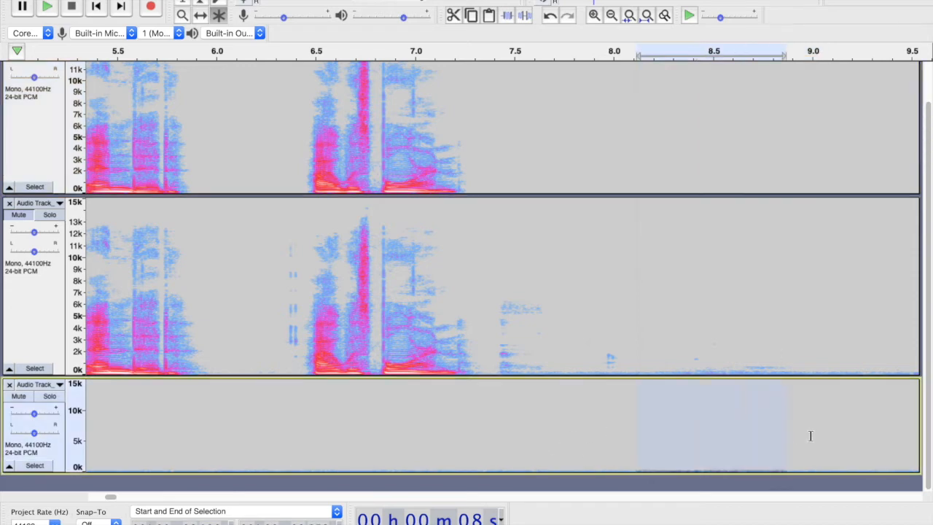
drag(810, 435, 653, 438)
shift+click(829, 437)
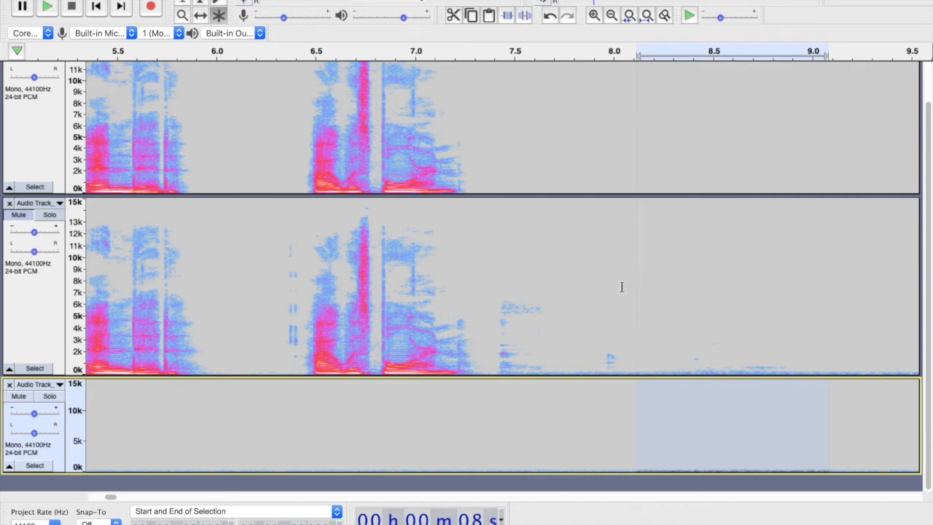
scroll(621, 286, up, 2)
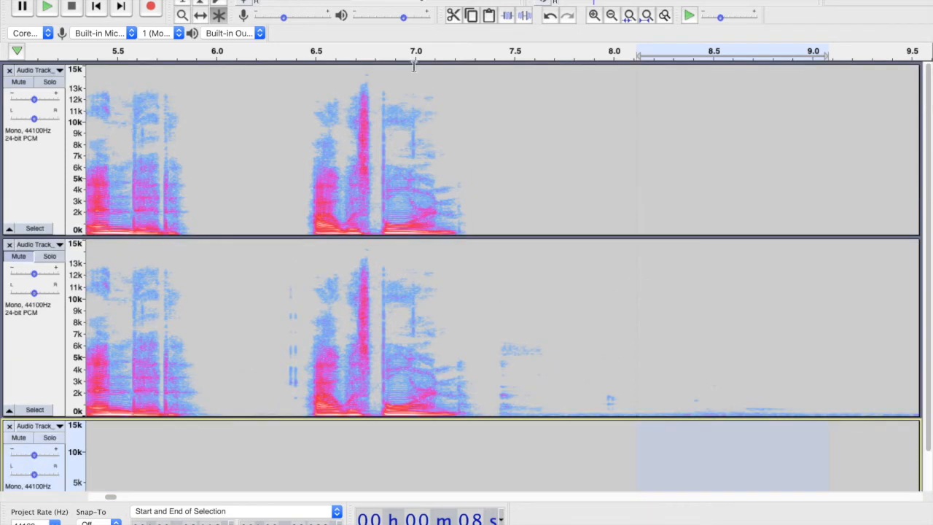
Return to the start of sample edit and look over its three tracks, checking the sample room tone project as well
click(99, 7)
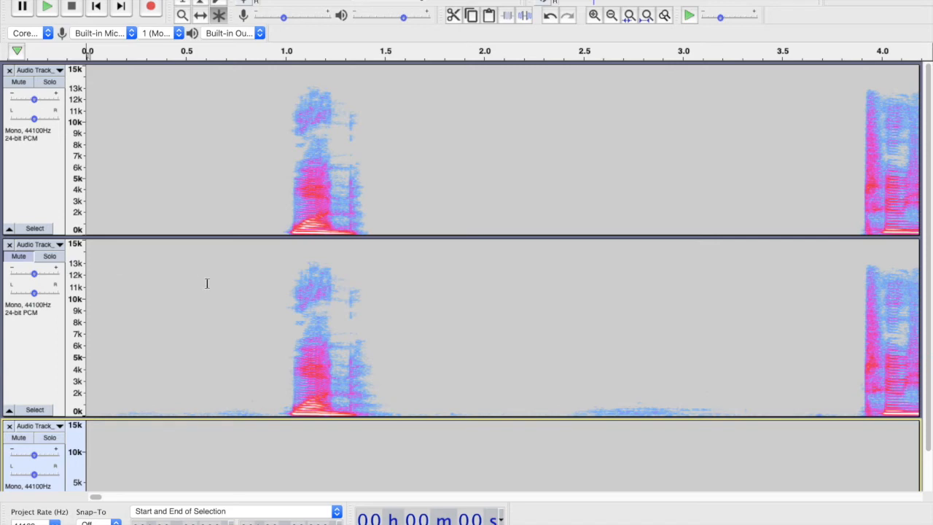
scroll(229, 343, down, 2)
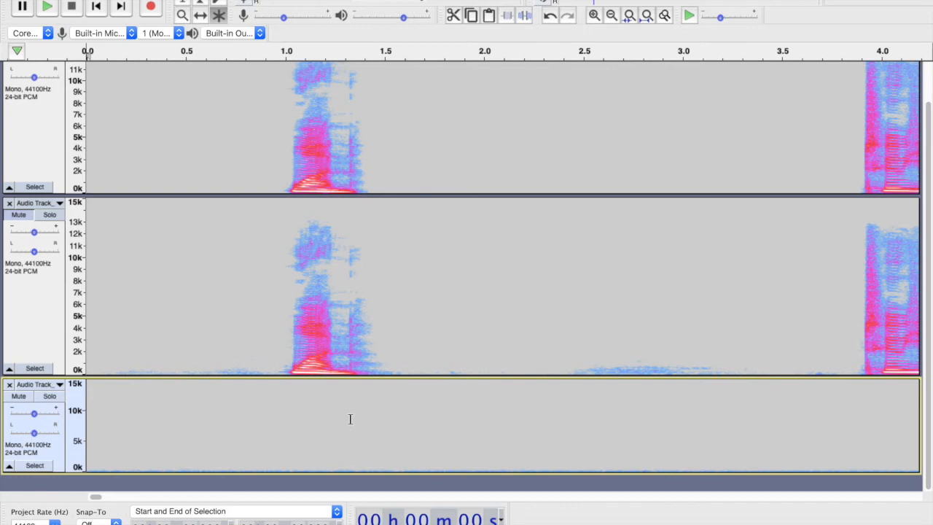
scroll(349, 418, up, 2)
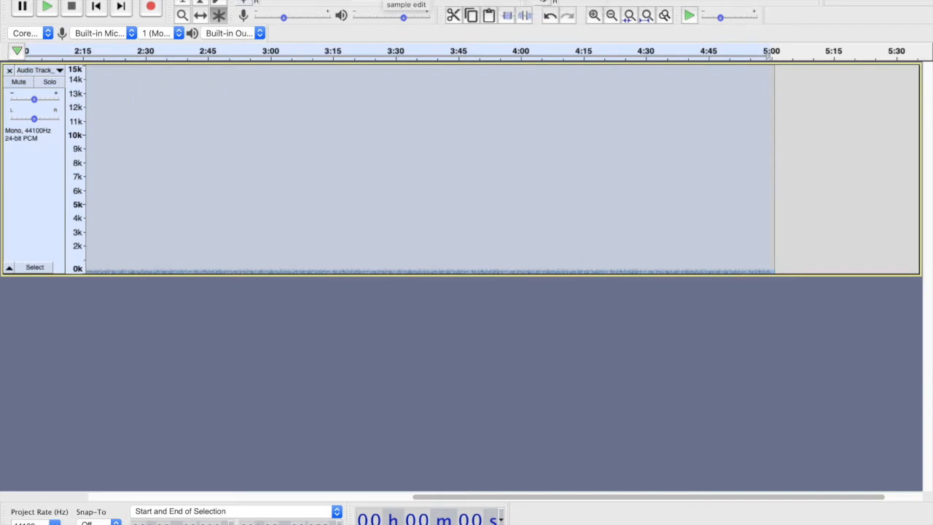
mouse_move(513, 12)
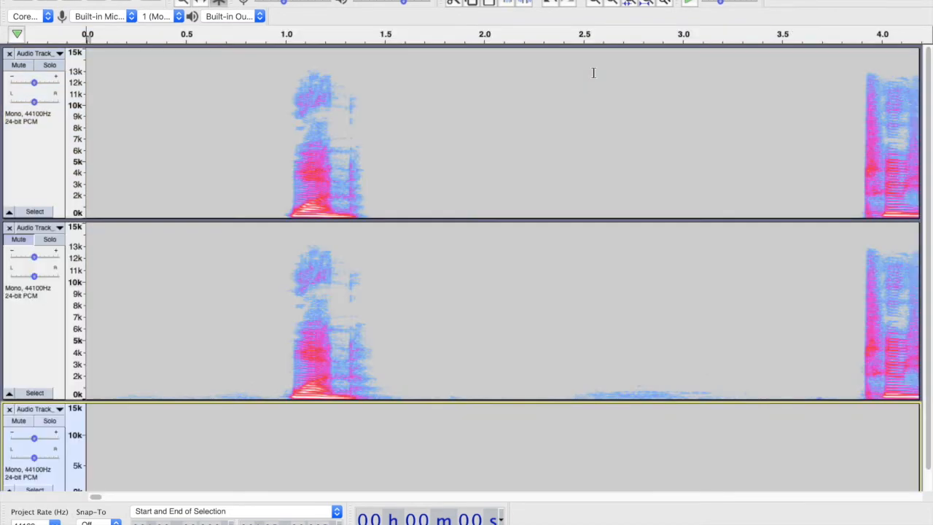
scroll(164, 226, right, 1)
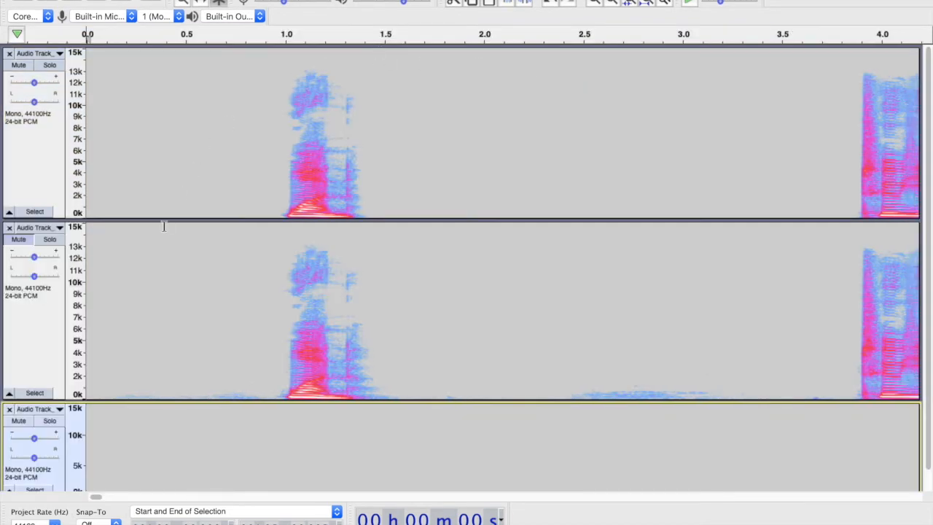
scroll(192, 217, right, 3)
scroll(204, 216, left, 3)
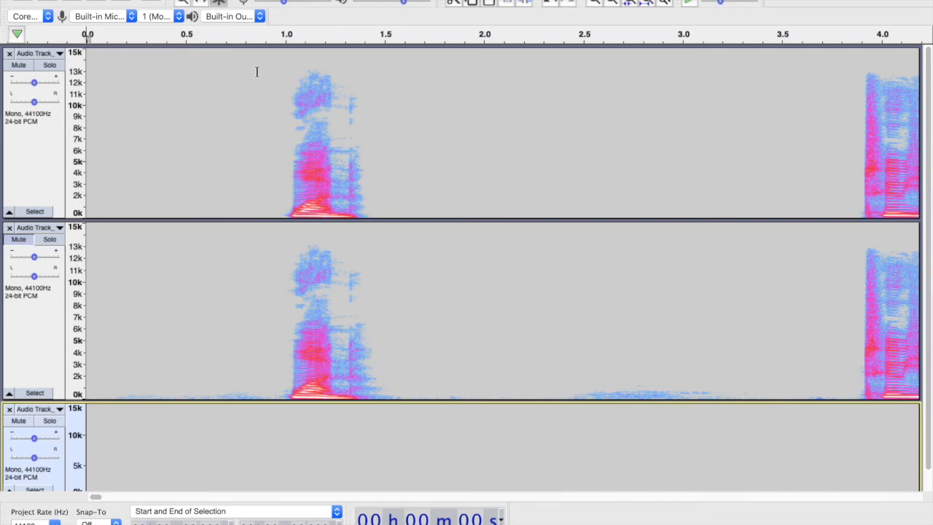
Select about 0.6 to 0.95 s in the gated voice track, before the first word, and extend the selection to the muted duplicate
click(207, 58)
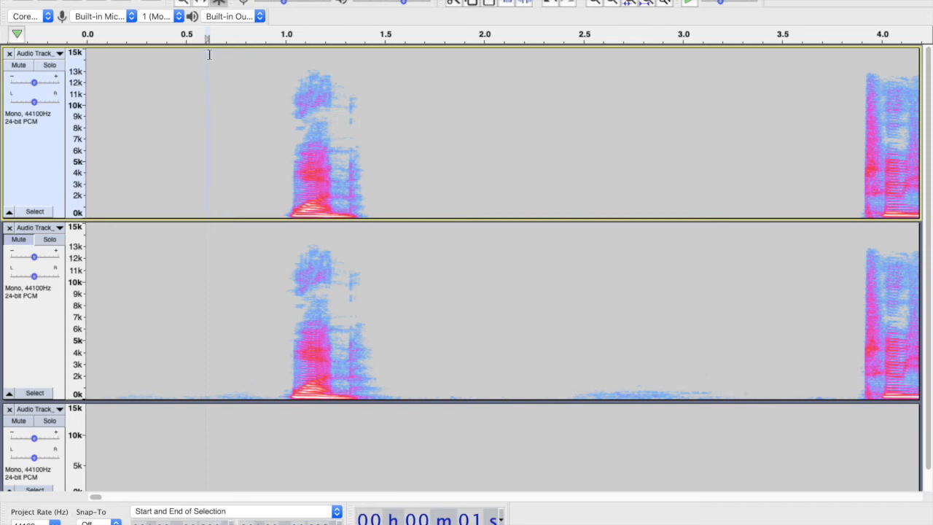
click(226, 80)
click(208, 70)
drag(208, 76, 270, 89)
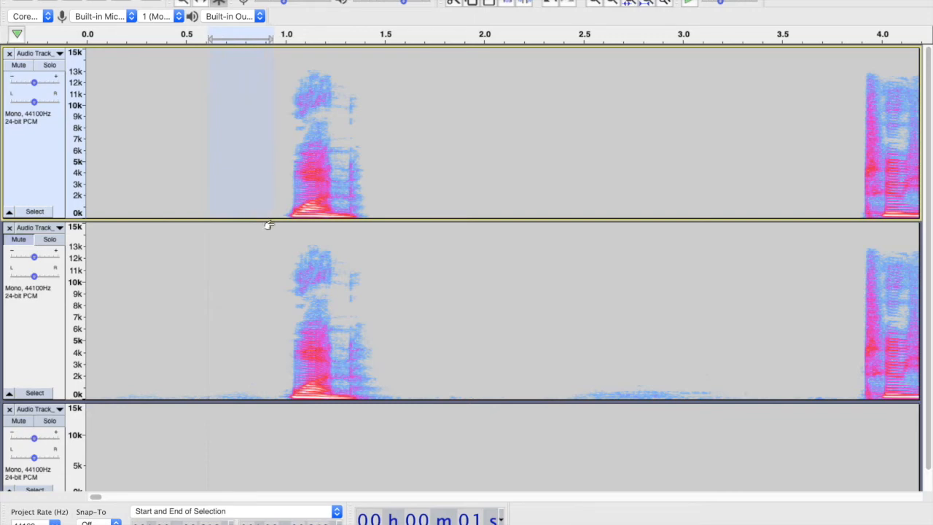
shift+click(267, 274)
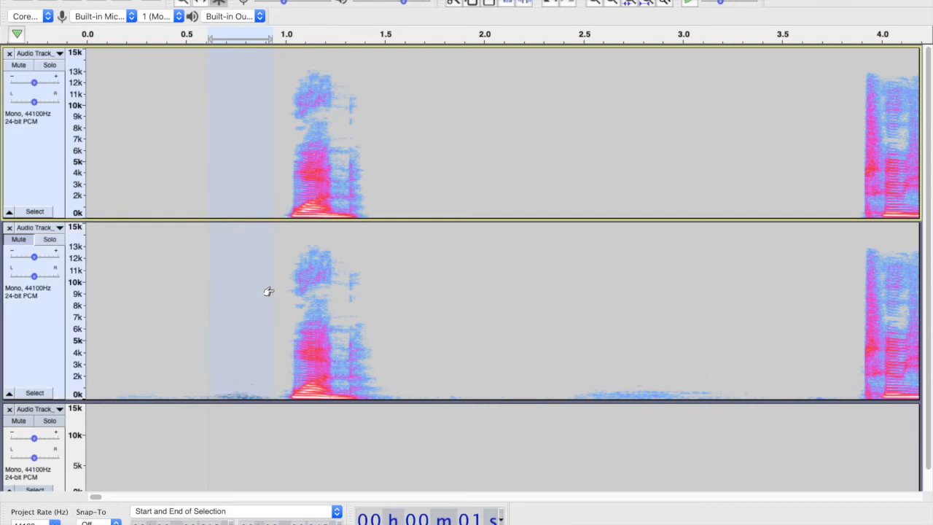
key(Down)
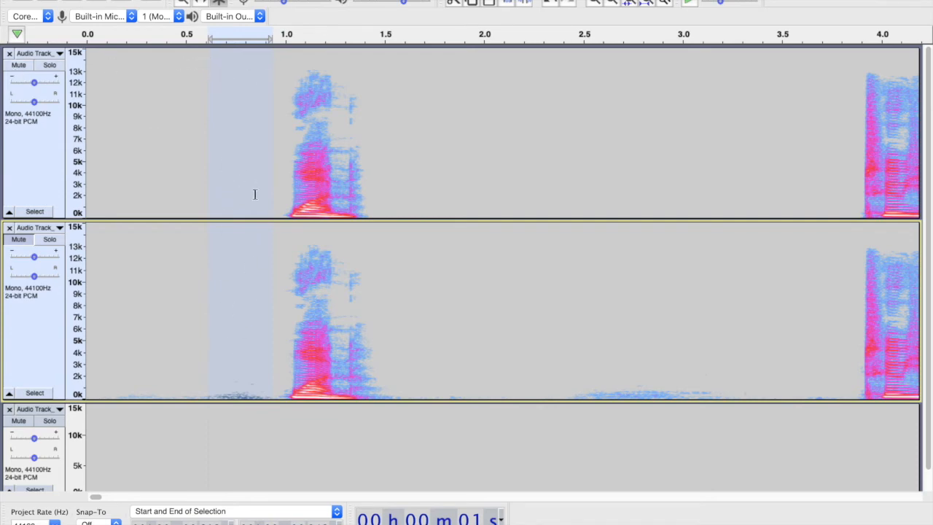
Reselect the breath area from about 0.6 to 1.0 s across both the gated voice track and its muted duplicate
click(233, 152)
drag(213, 166, 285, 278)
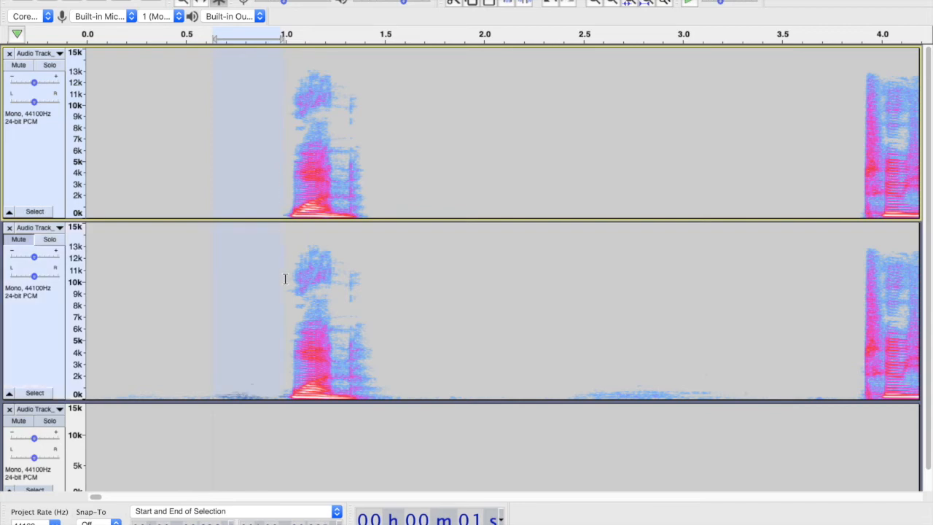
click(309, 178)
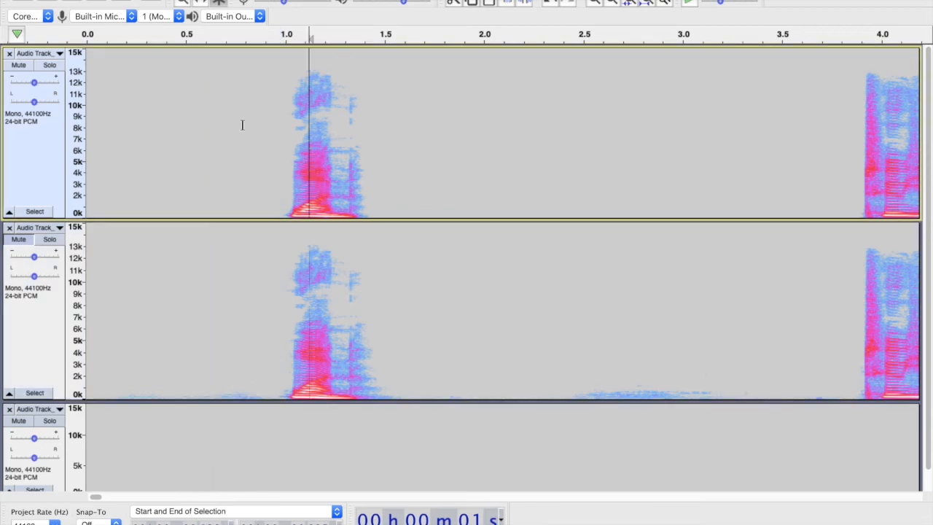
drag(209, 122, 283, 126)
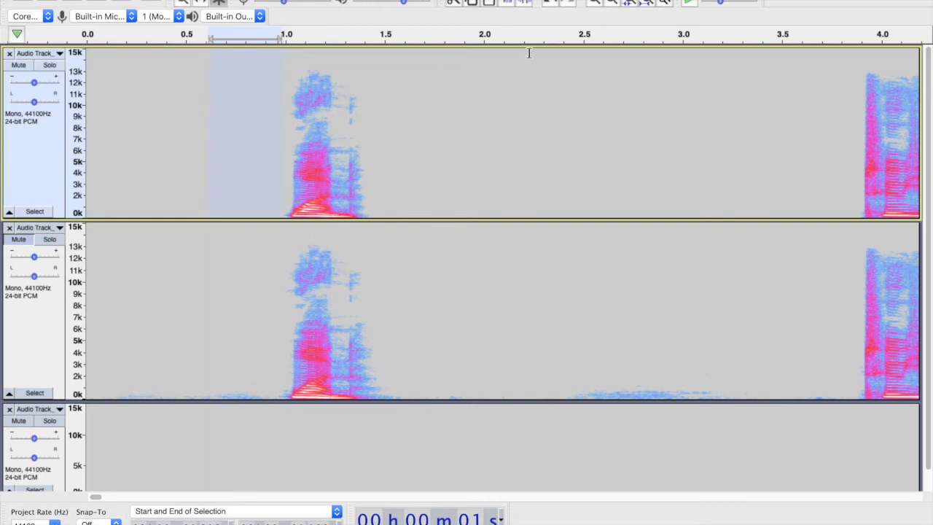
key(shift+Down)
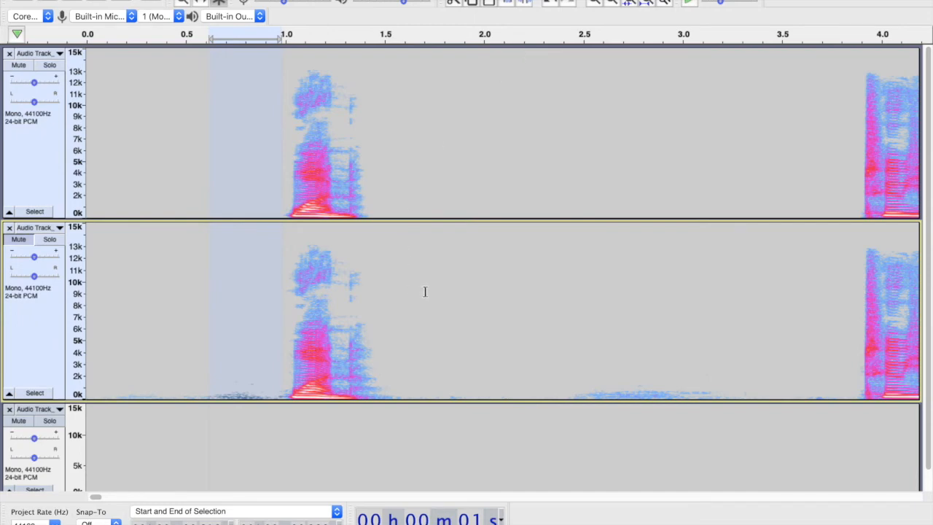
Select about 1.65 to 2.05 s in the muted duplicate and extend the selection up to the gated voice track
drag(412, 292, 495, 294)
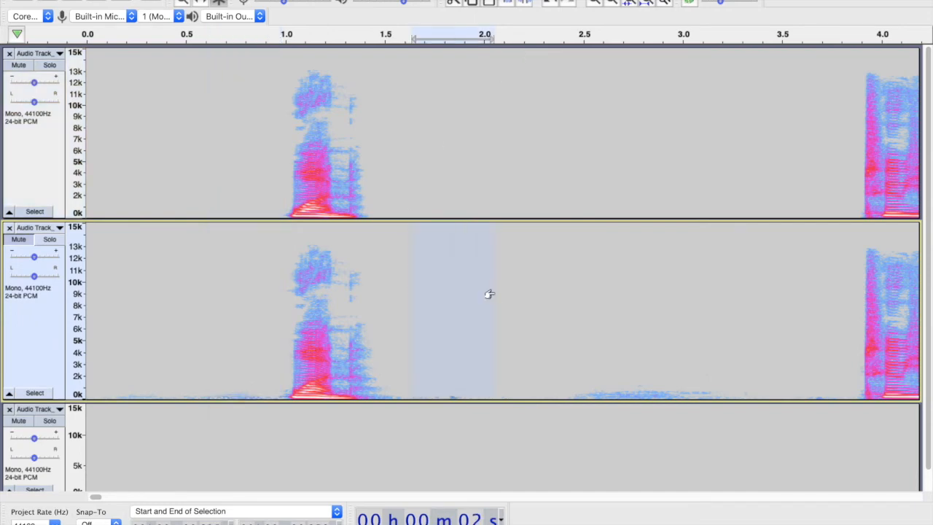
key(shift+Up)
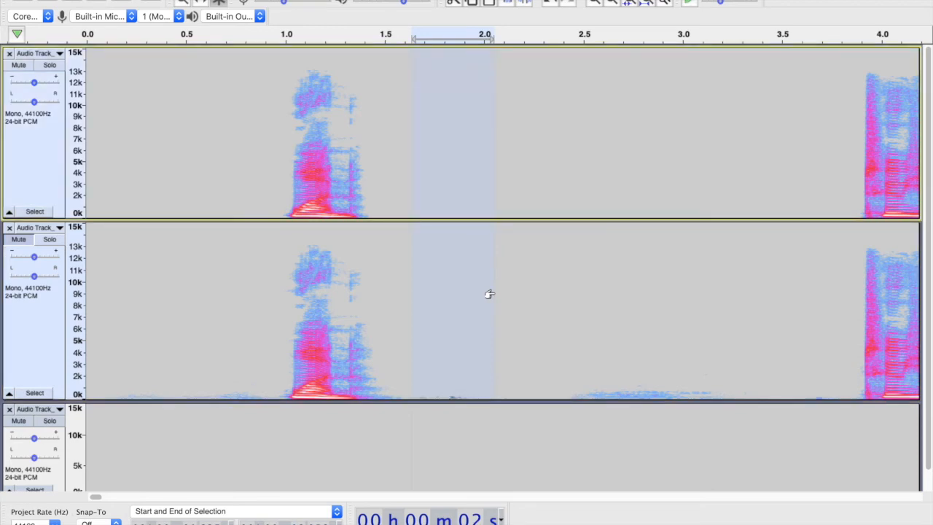
Delete the breath area from about 0.6 to 0.97 s in both the gated voice track and its muted duplicate
click(304, 135)
drag(206, 95, 280, 282)
key(Down)
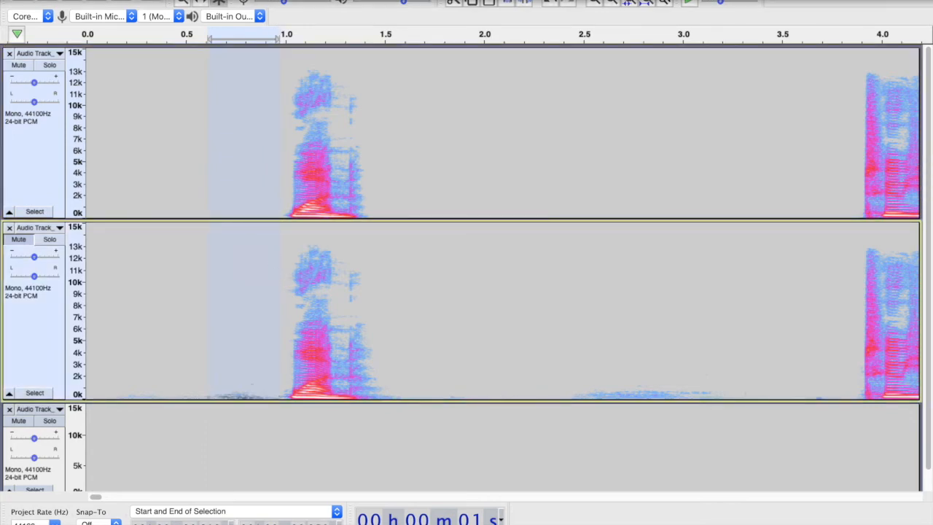
key(Delete)
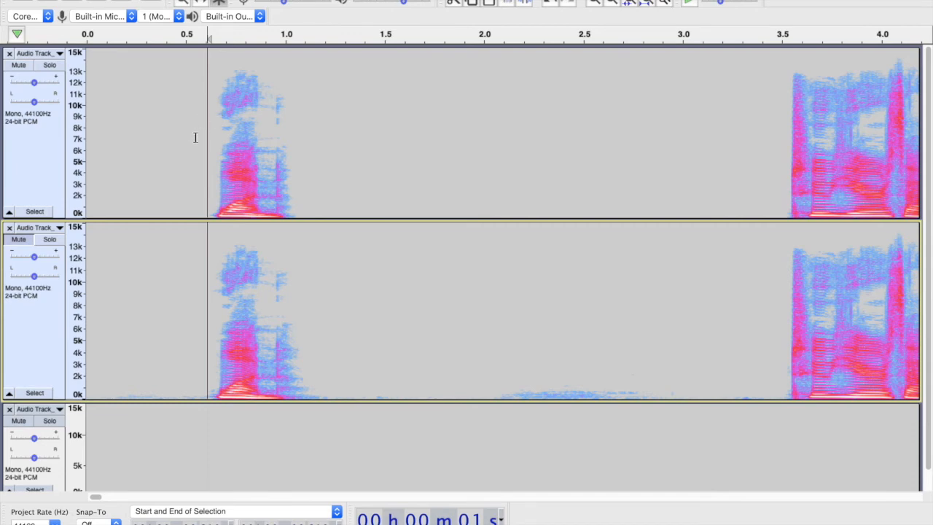
Play the audio from the cut at about 0.6 s and check the tracks against the room tone track
key(space)
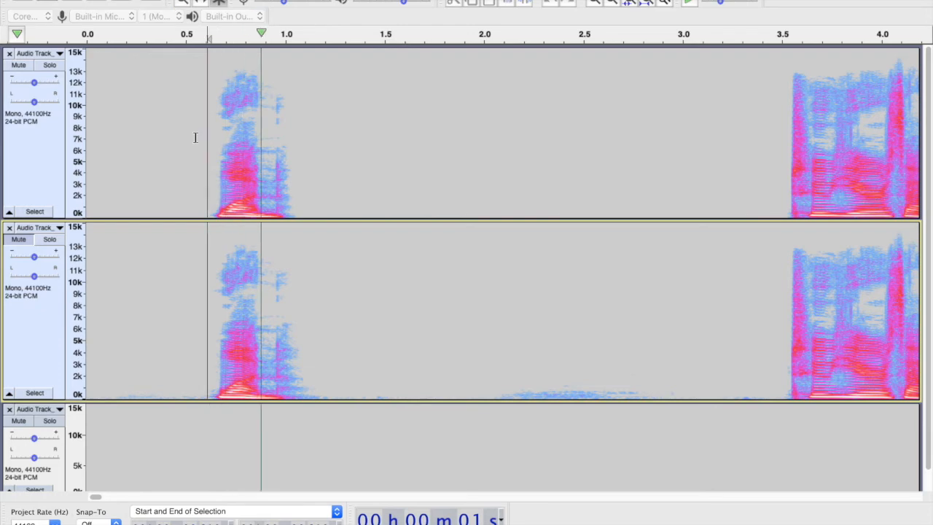
key(space)
key(space)
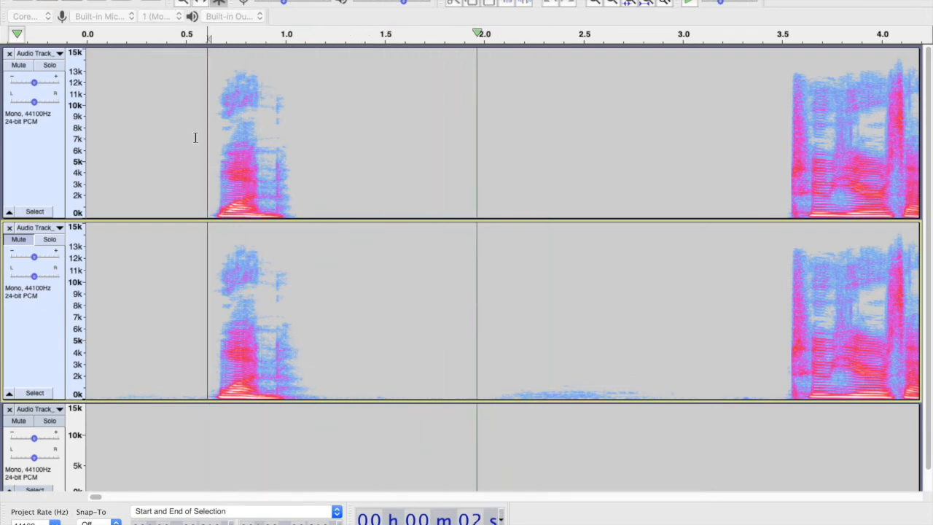
key(space)
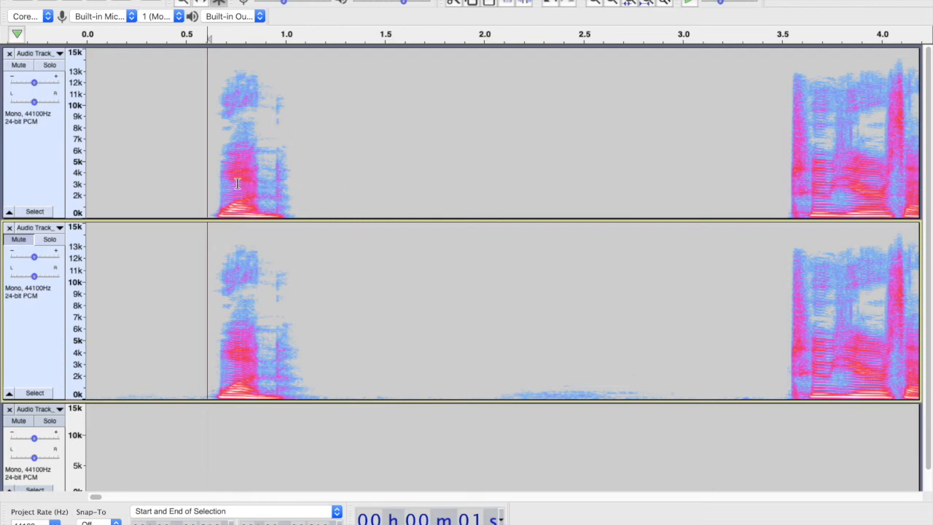
scroll(432, 202, down, 1)
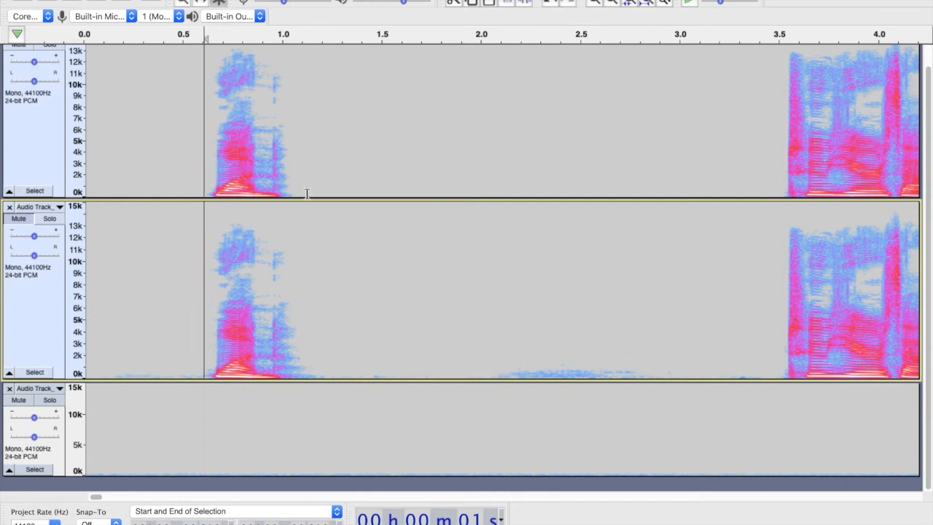
scroll(306, 193, up, 1)
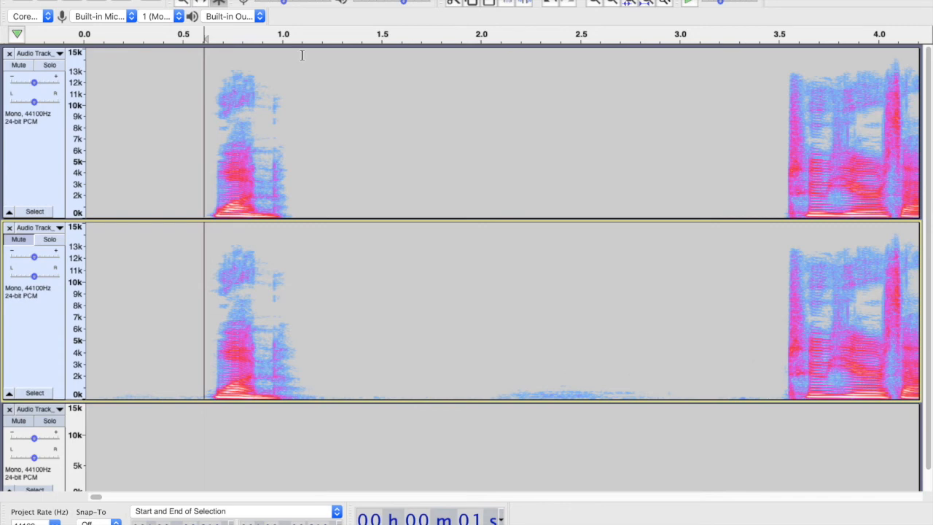
Delete the pause from about 2.6 to 3.5 s in both voice tracks and play back from the cut
click(291, 209)
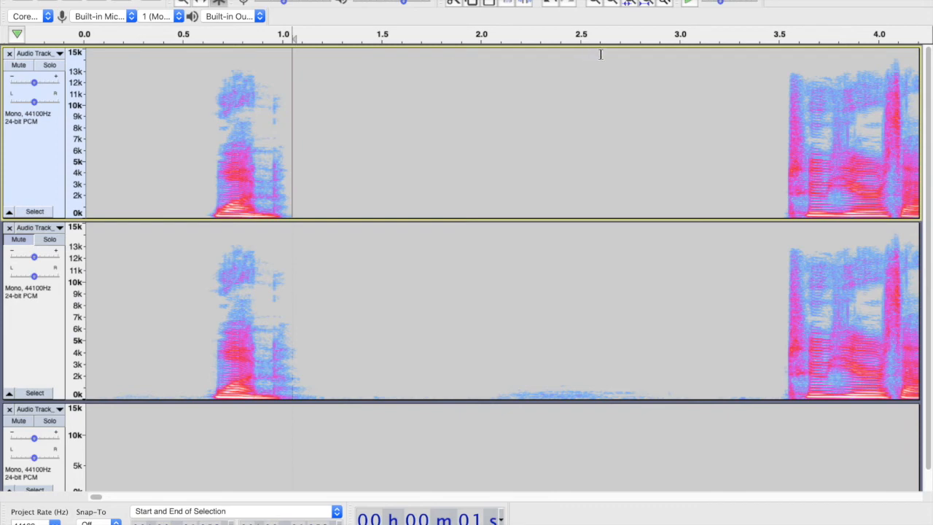
drag(597, 54, 782, 136)
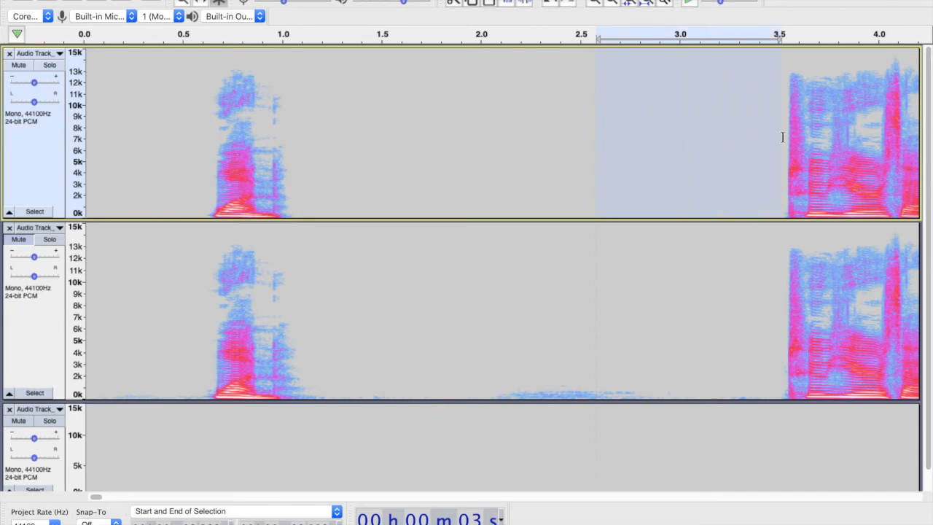
drag(783, 137, 779, 291)
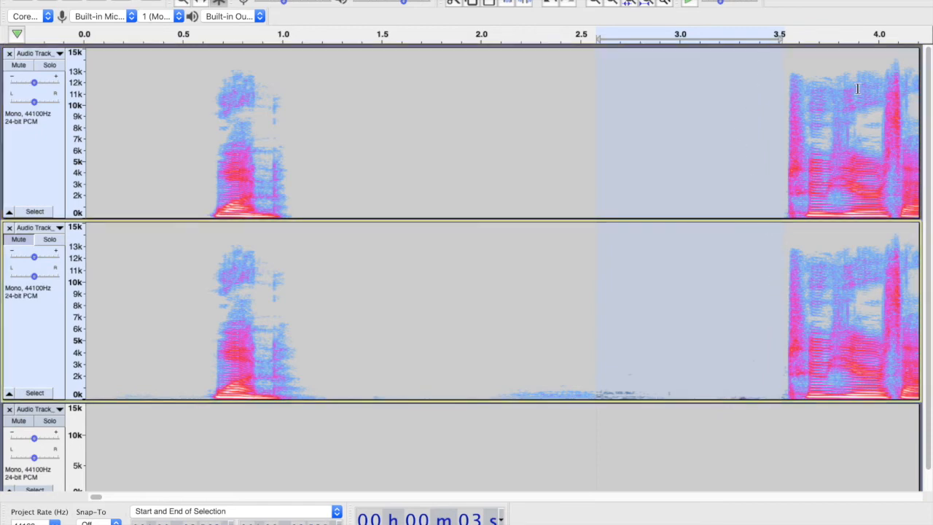
key(Delete)
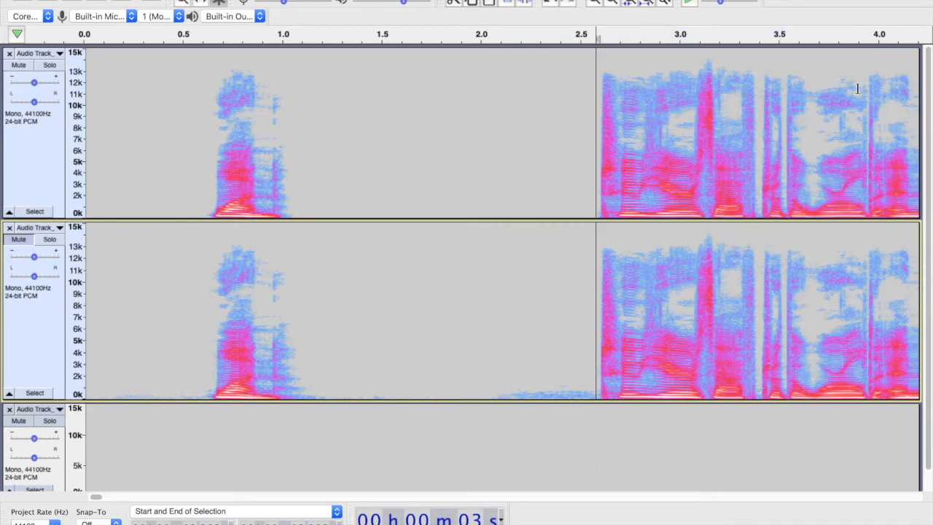
key(space)
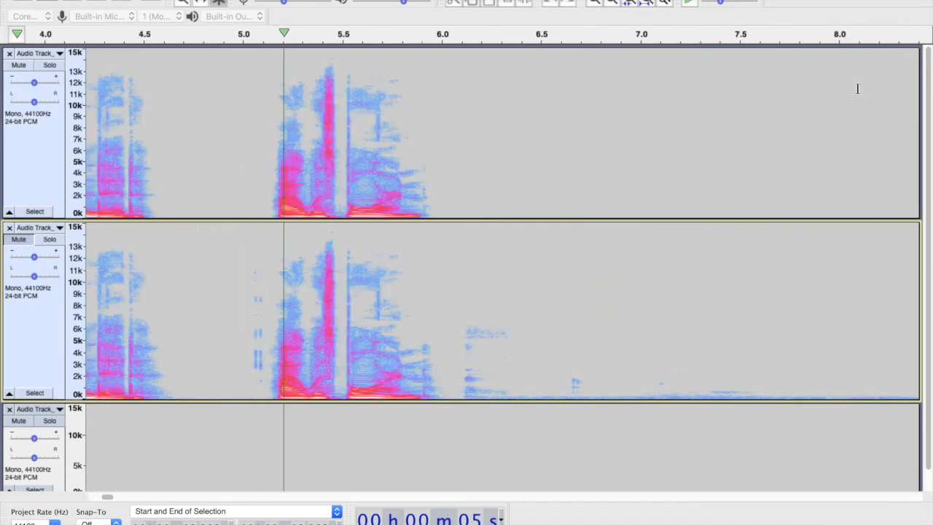
key(space)
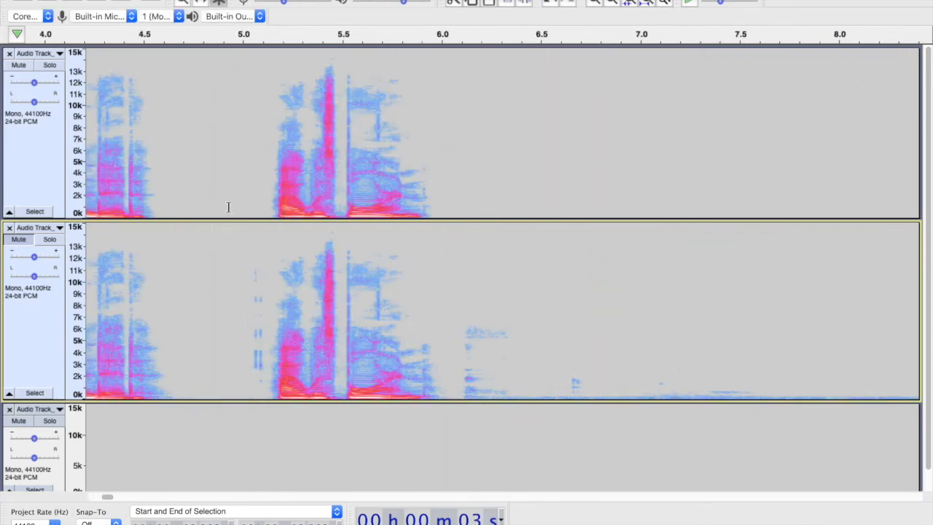
Delete about 4.9 to 5.1 s, including the click before the word, in both voice tracks and play back the join
drag(229, 224, 263, 235)
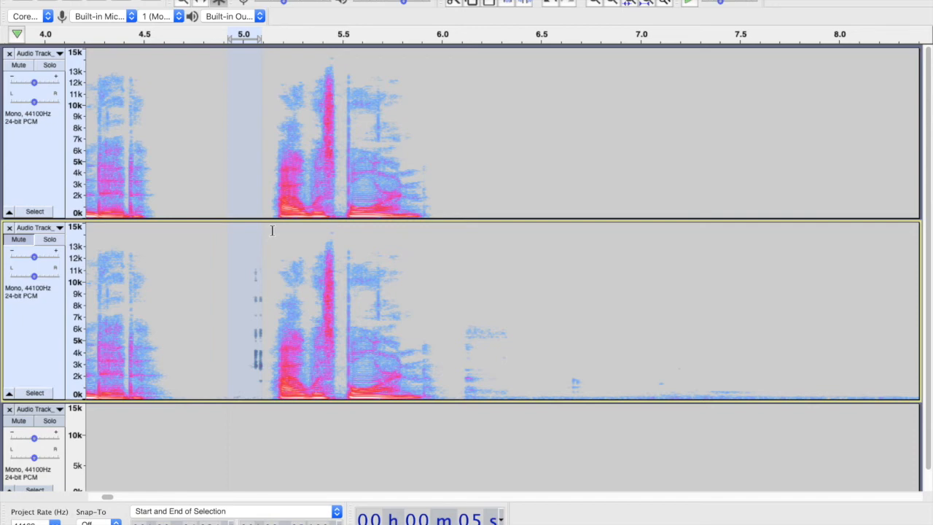
key(Delete)
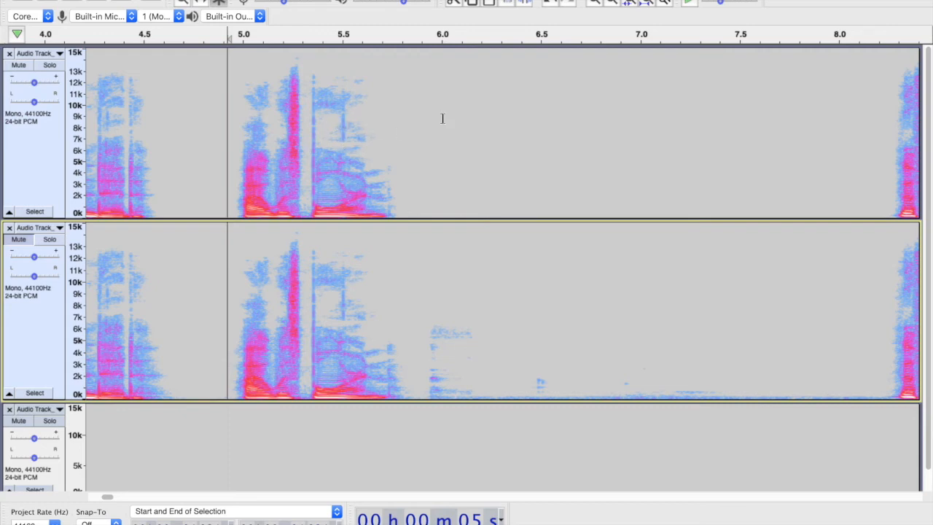
key(space)
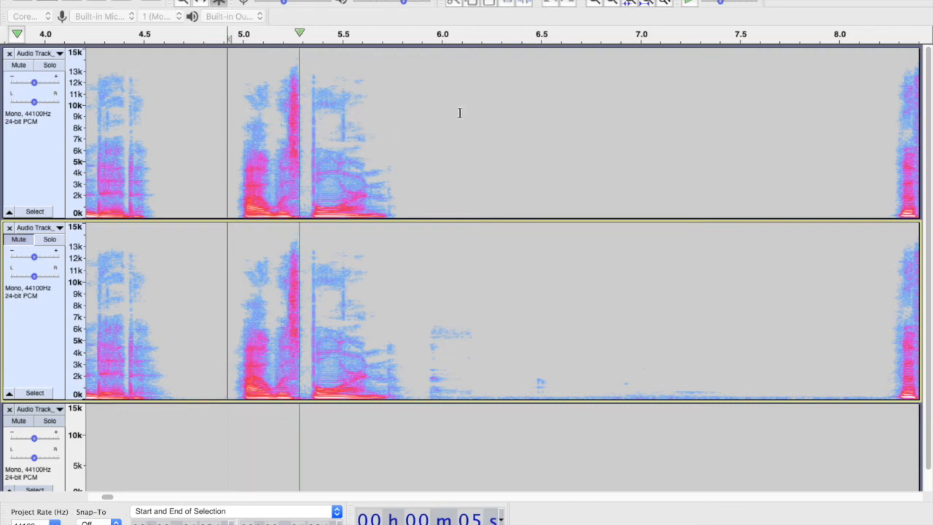
key(space)
key(space)
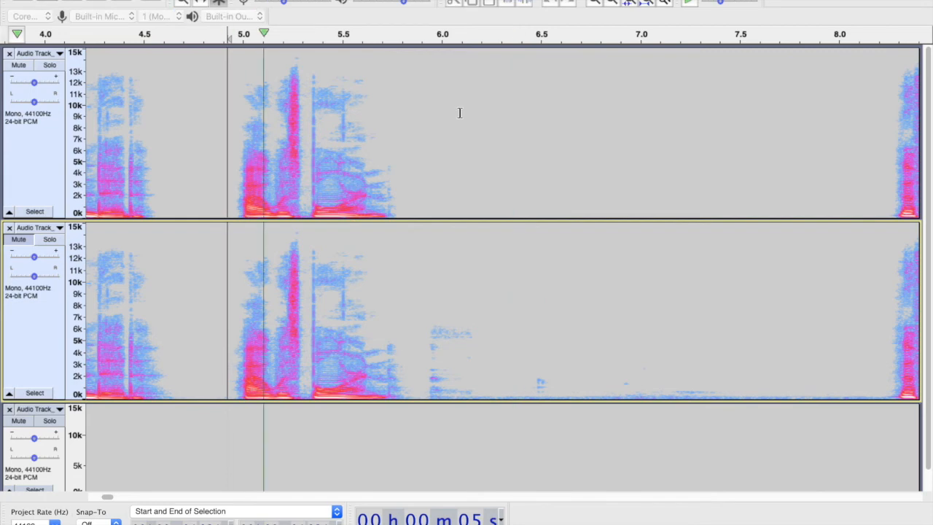
key(space)
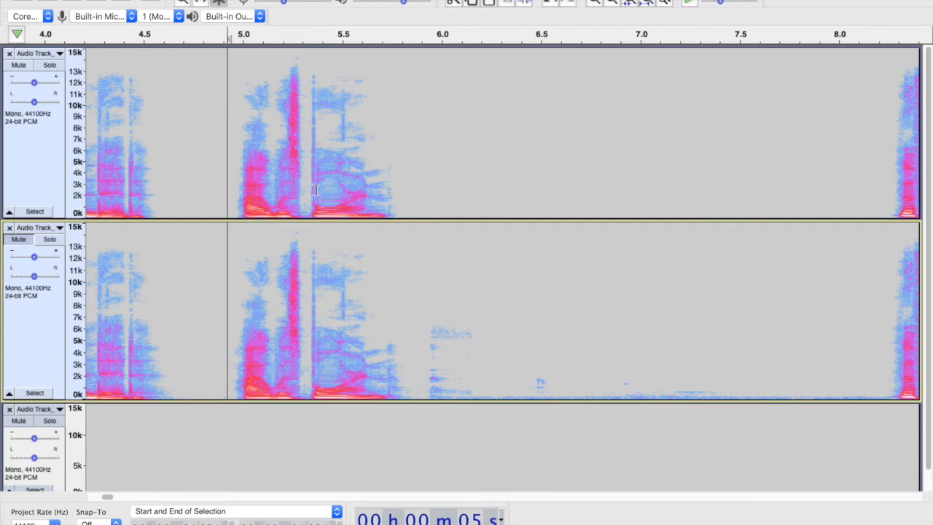
Fade out the end of the word from about 5.7 to 5.77 s in the gated voice track
click(382, 189)
drag(390, 189, 395, 190)
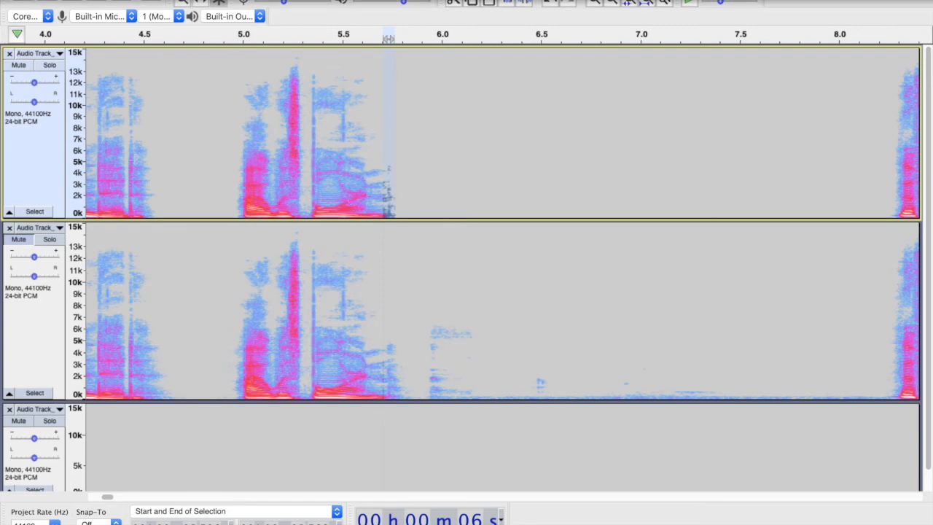
click(369, 0)
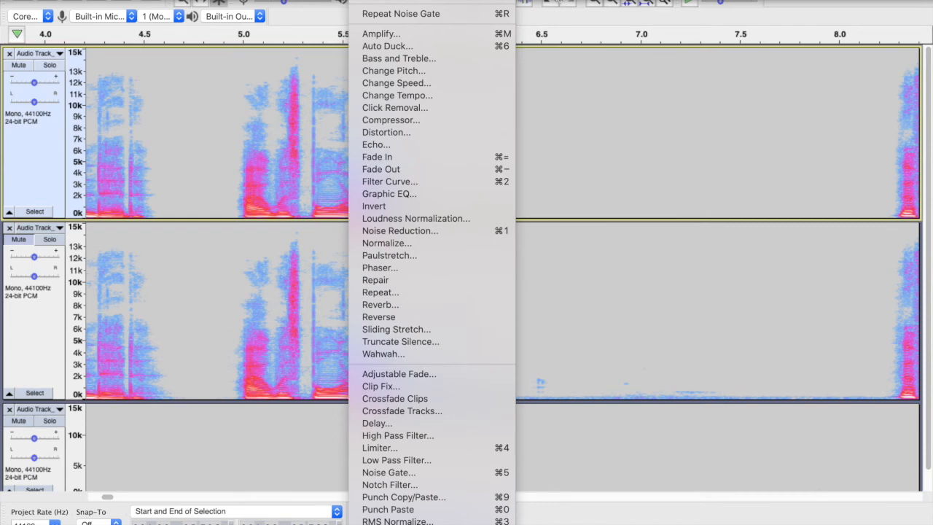
key(Escape)
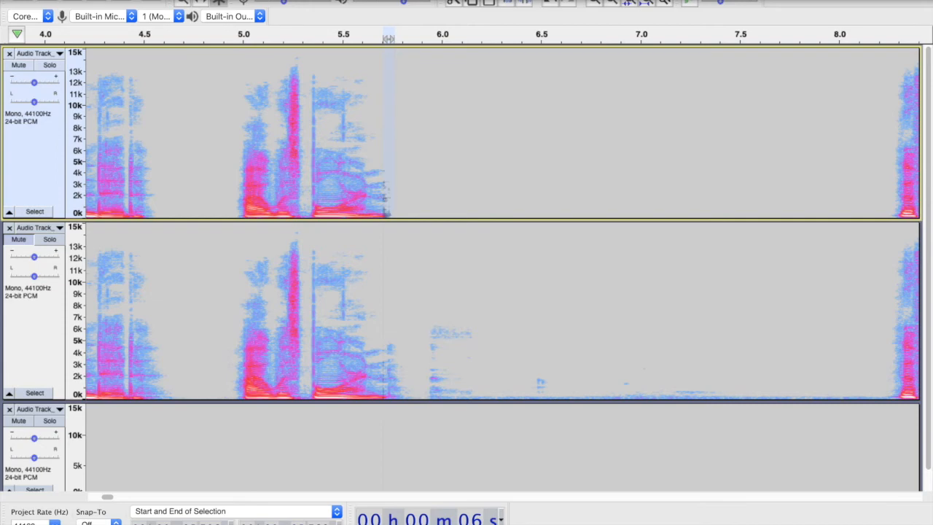
Play the phrase from about 4.9 s and check the word ending at about 5.7 s in the gated voice track
click(227, 188)
key(space)
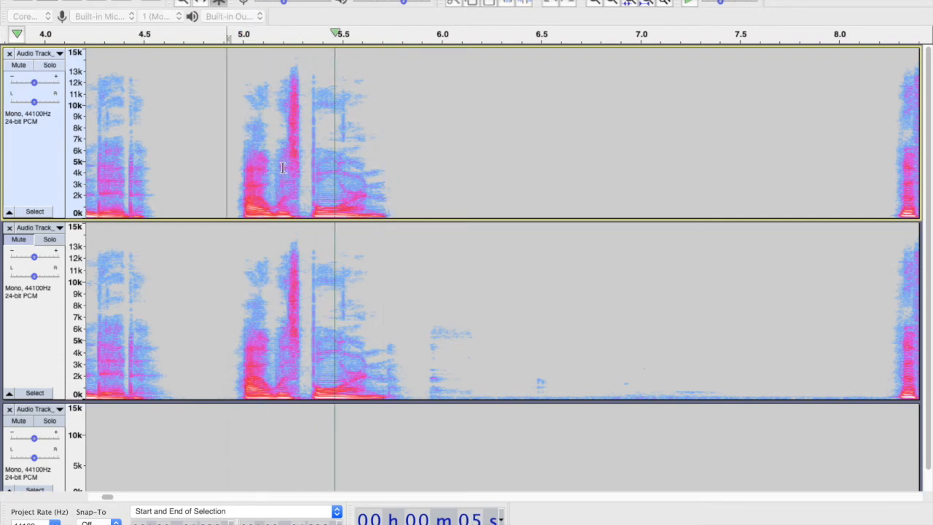
key(space)
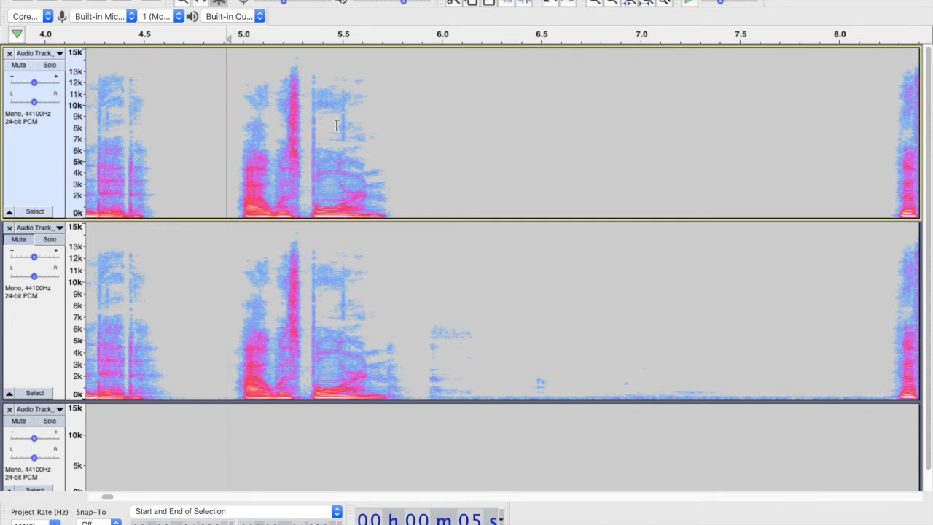
drag(335, 124, 355, 125)
click(376, 142)
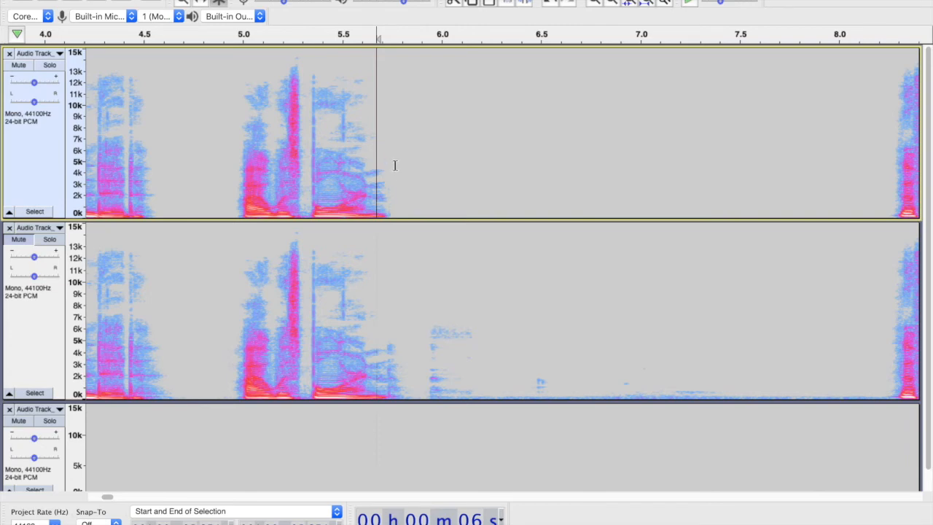
click(395, 209)
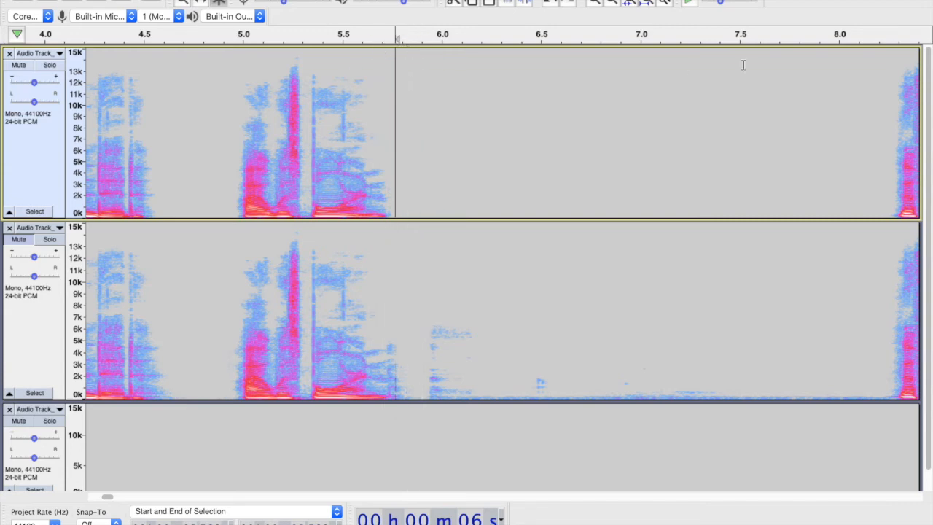
Delete the pause from about 7.3 to 8.25 s in both voice tracks and play back from the cut
drag(701, 63, 894, 333)
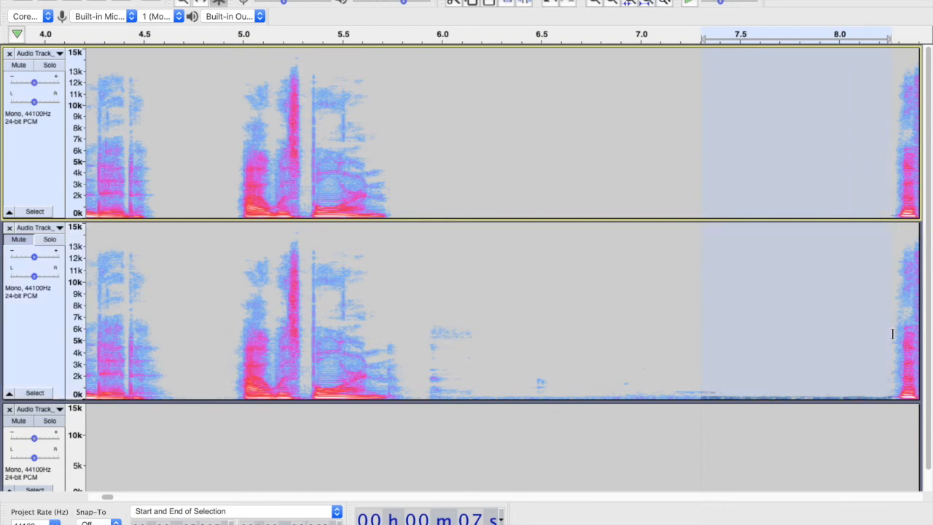
key(Delete)
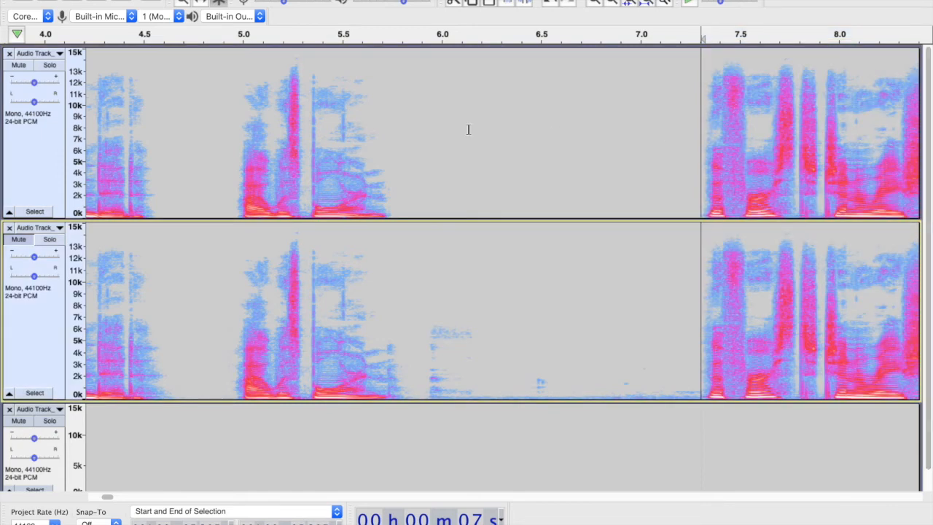
scroll(469, 129, right, 5)
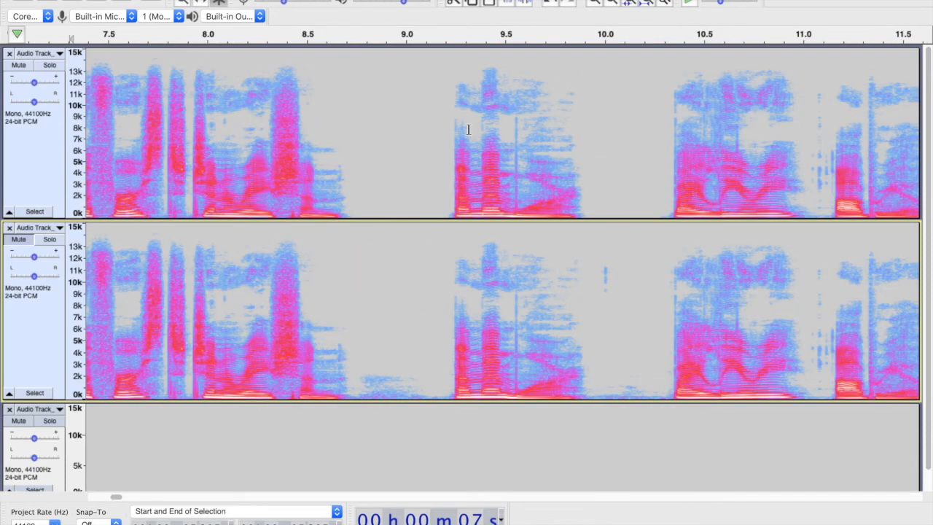
scroll(469, 129, left, 2)
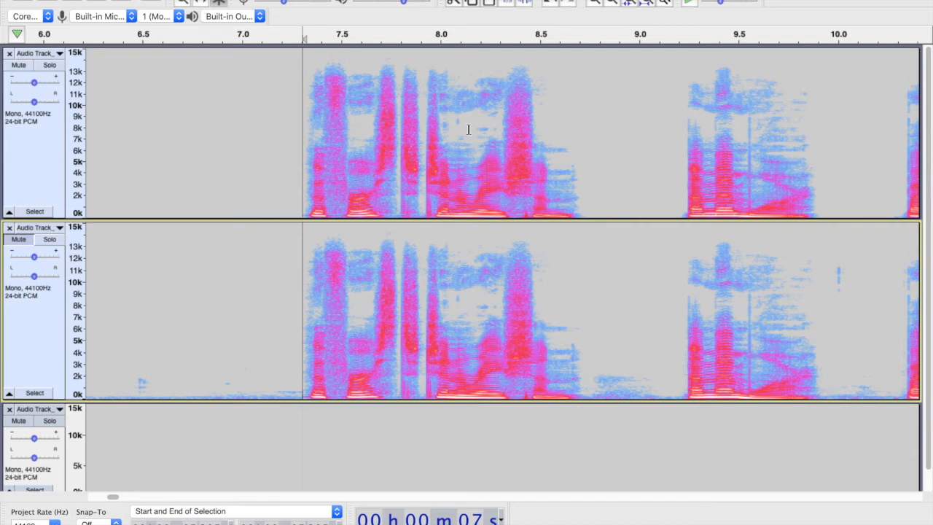
key(space)
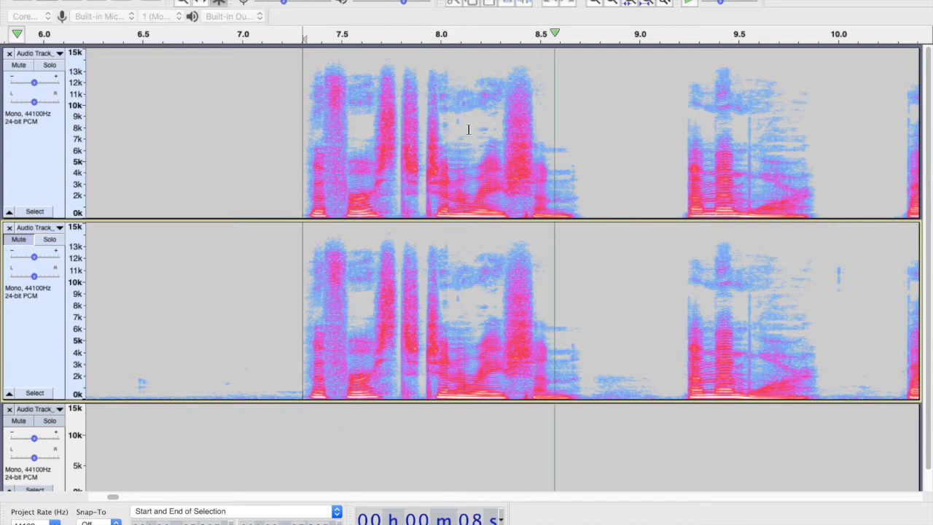
key(space)
Select the word onset from about 7.3 to 7.37 s in both voice tracks, and play back from about 7.25 s
click(347, 347)
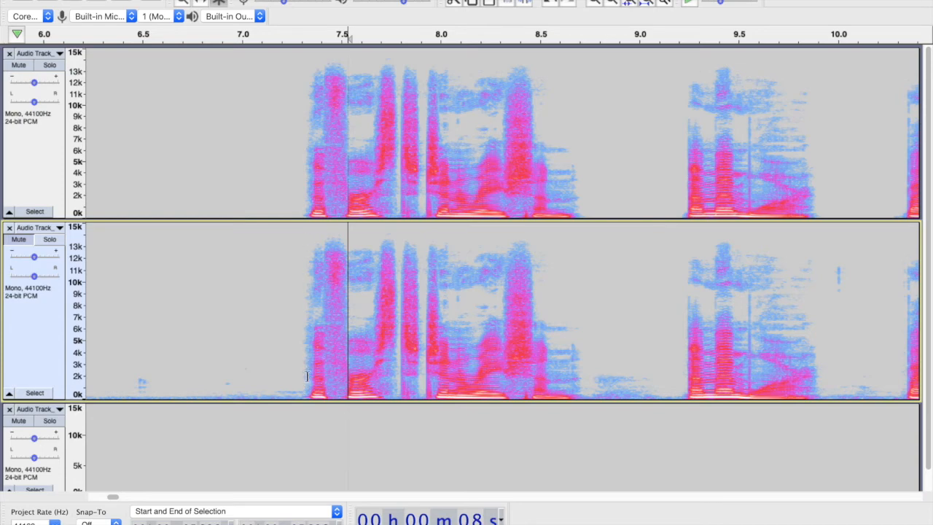
drag(303, 384, 315, 384)
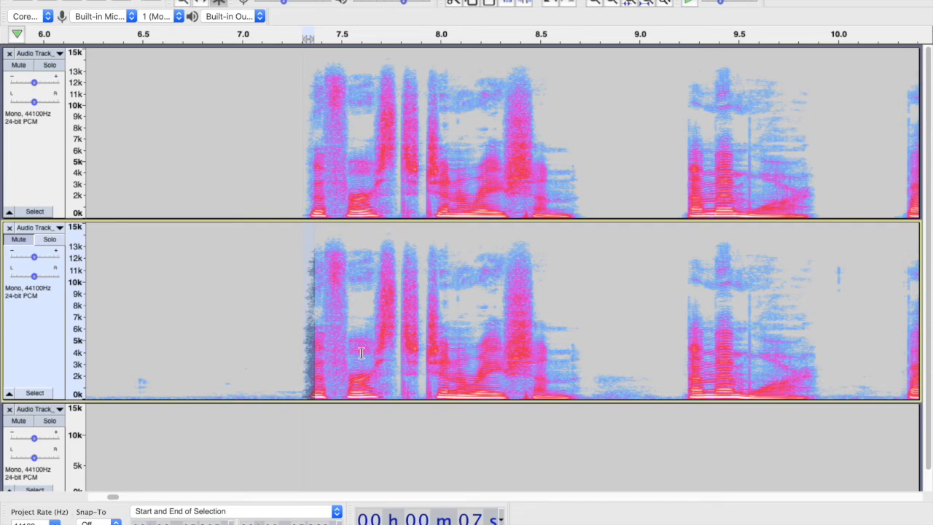
key(shift+Up)
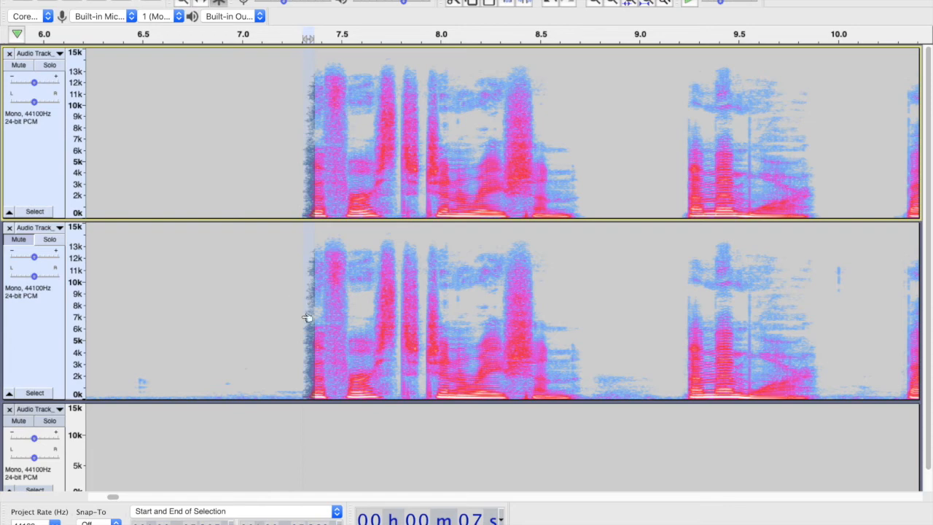
click(292, 182)
key(space)
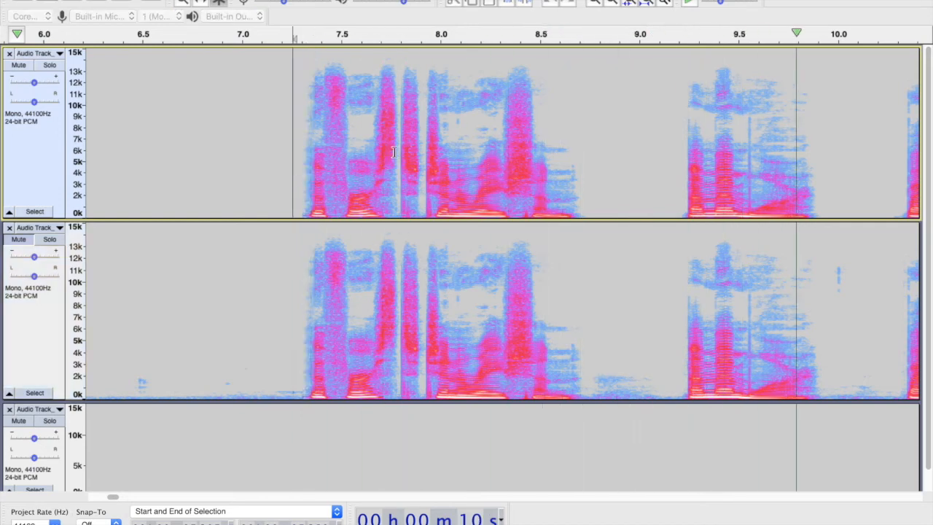
key(space)
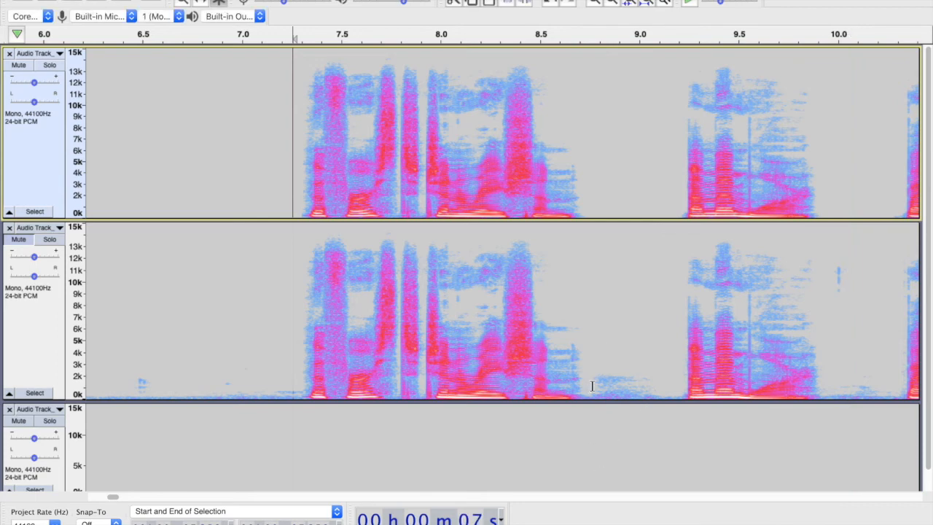
Paste the muted backup's breath from about 8.75 to 9.2 s into the same spot in the gated voice track
drag(590, 388, 676, 391)
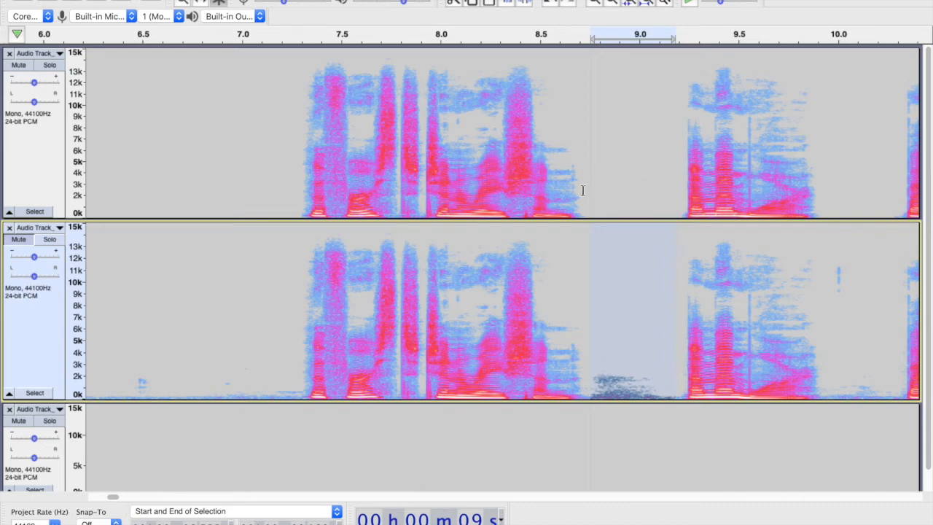
click(666, 371)
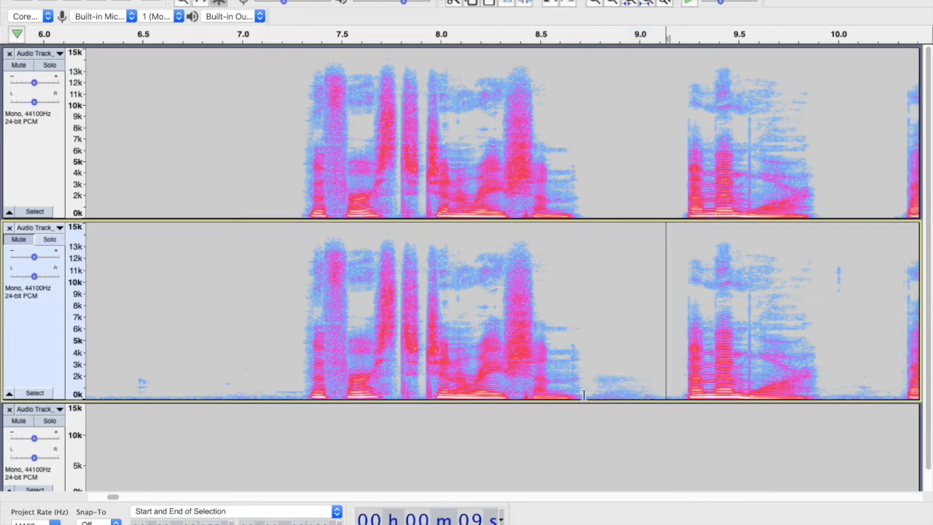
drag(592, 389, 678, 391)
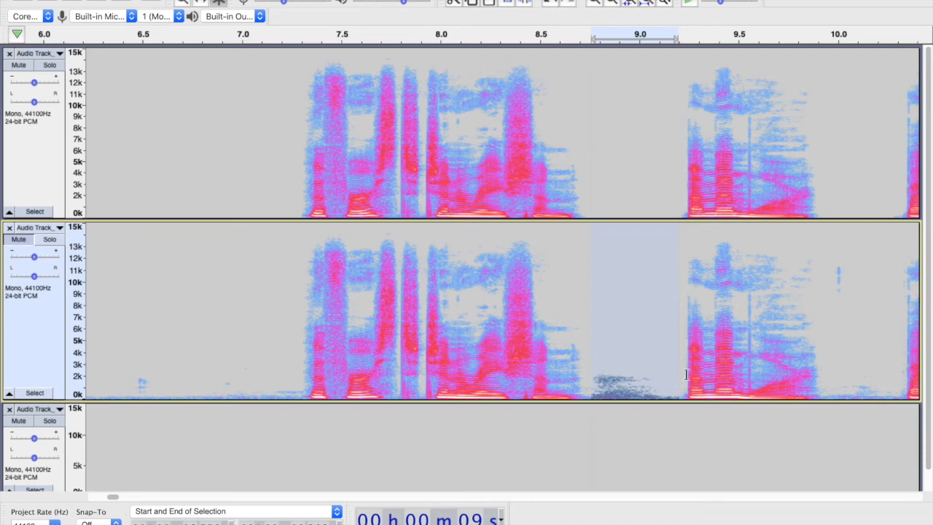
key(shift+Up)
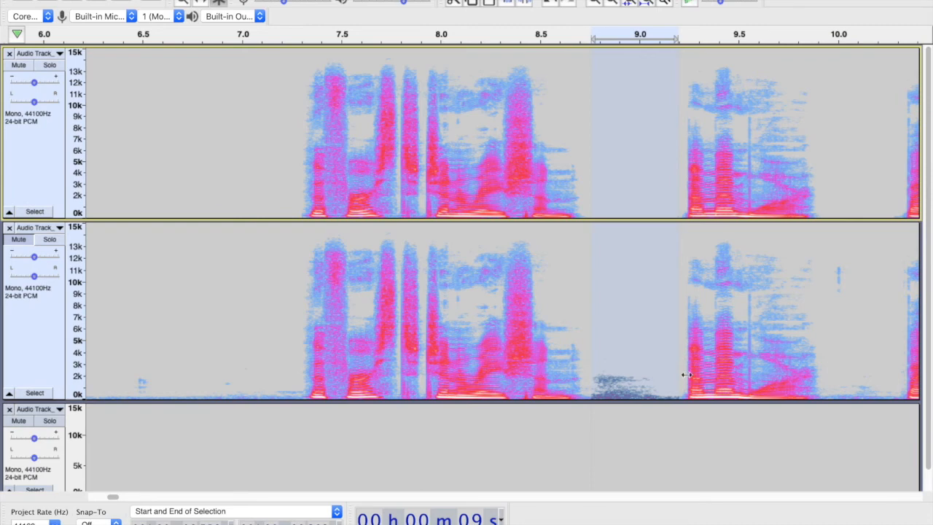
key(super+v)
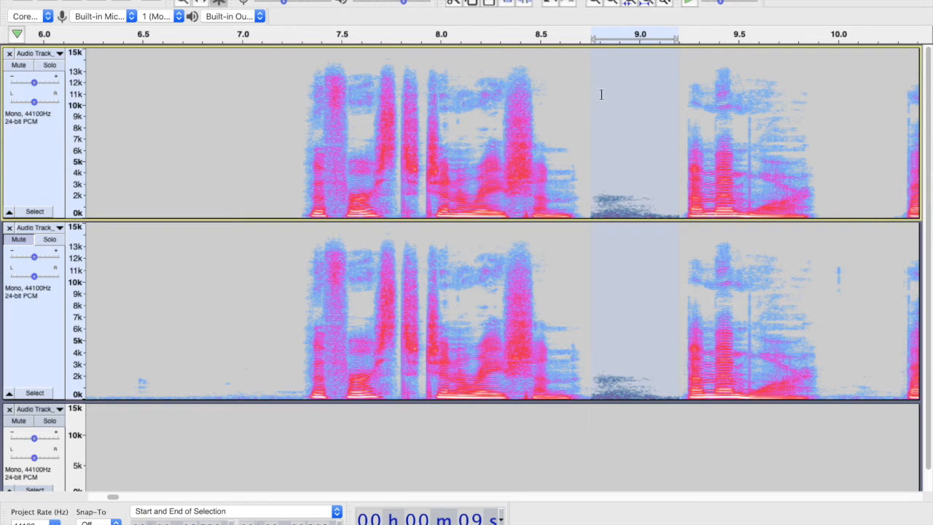
Amplify the breath from about 8.75 to 9.2 s by -5 dB in both voice tracks
click(405, 0)
mouse_move(366, 0)
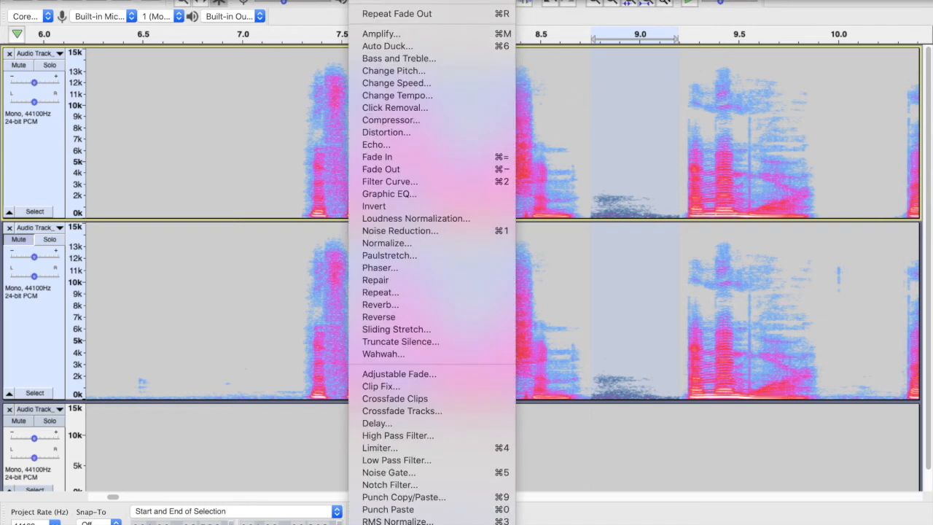
mouse_move(524, 0)
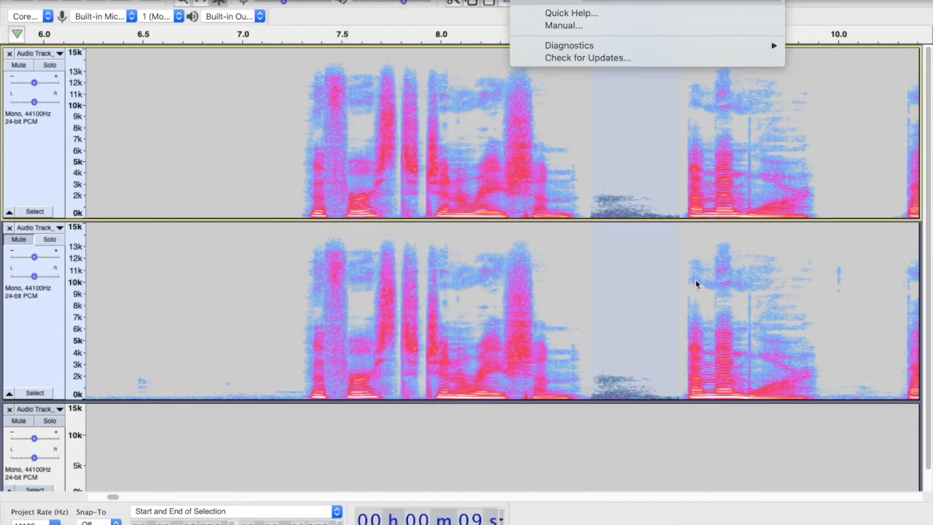
click(864, 13)
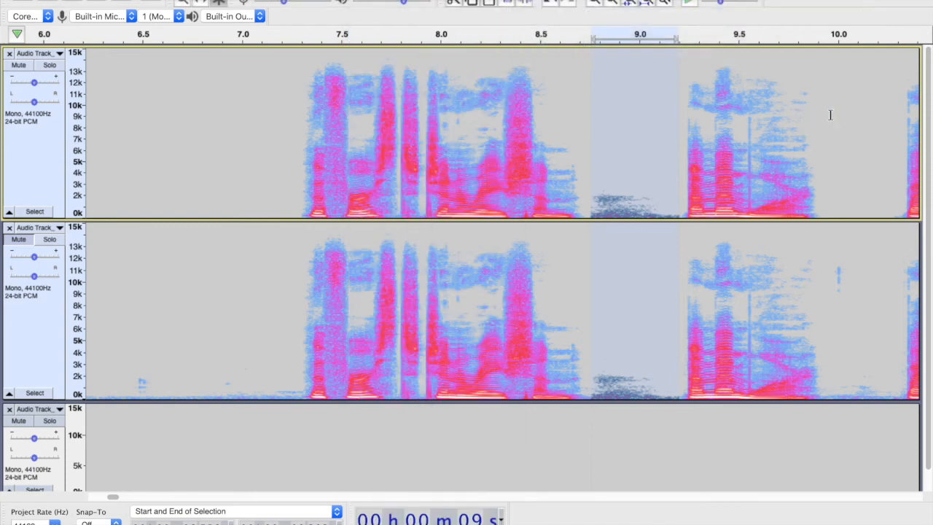
key(a)
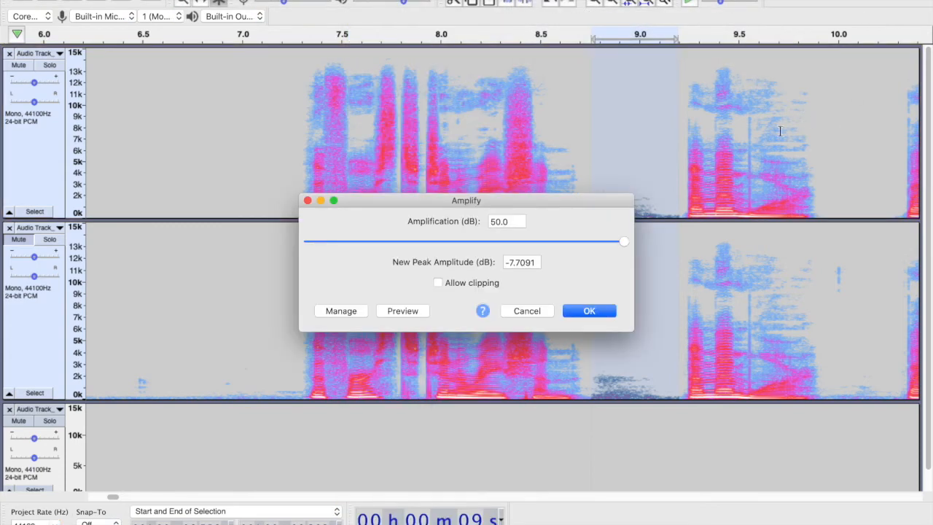
click(519, 221)
double_click(518, 220)
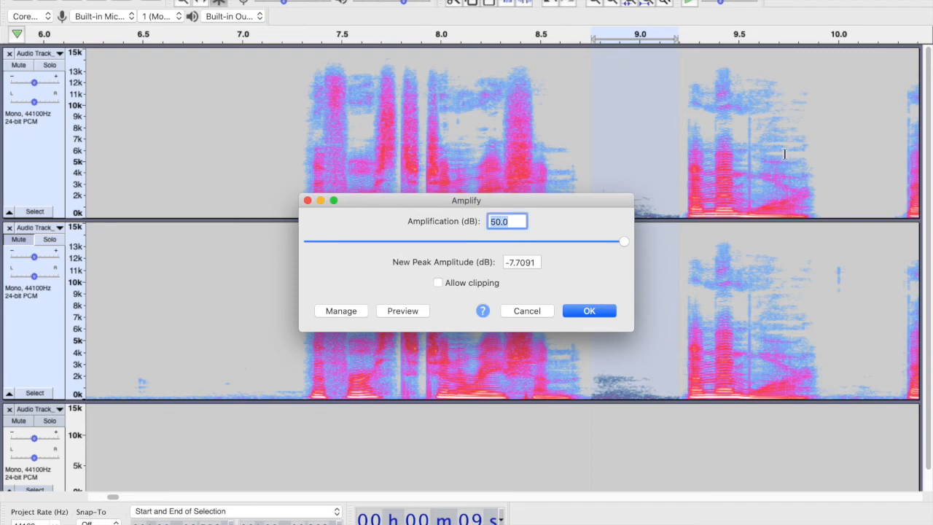
text(-)
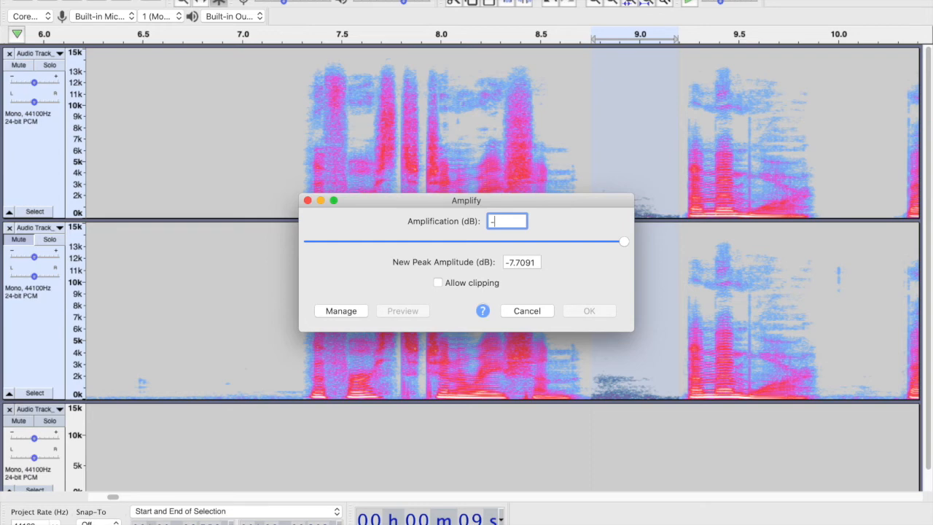
text(5)
click(592, 311)
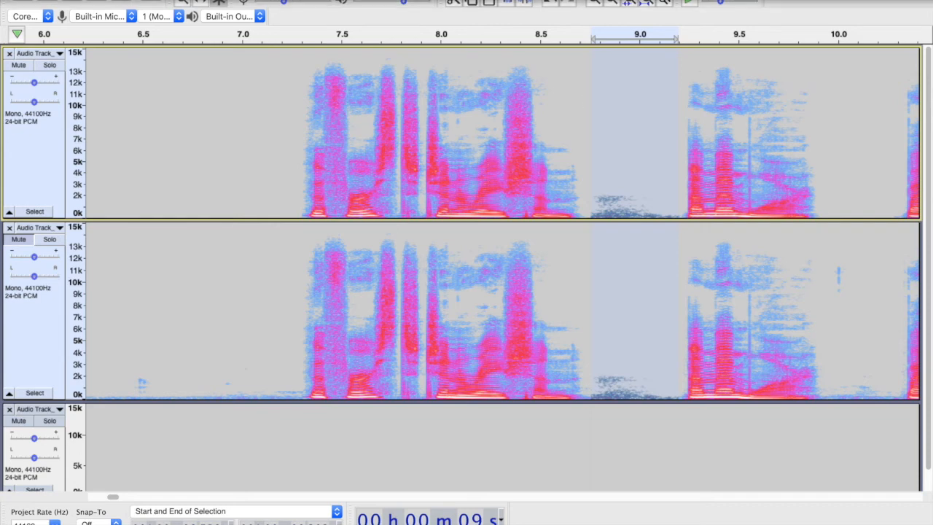
Repeat the Amplify effect on the selected breath to lower it further in both voice tracks
click(405, 0)
mouse_move(367, 1)
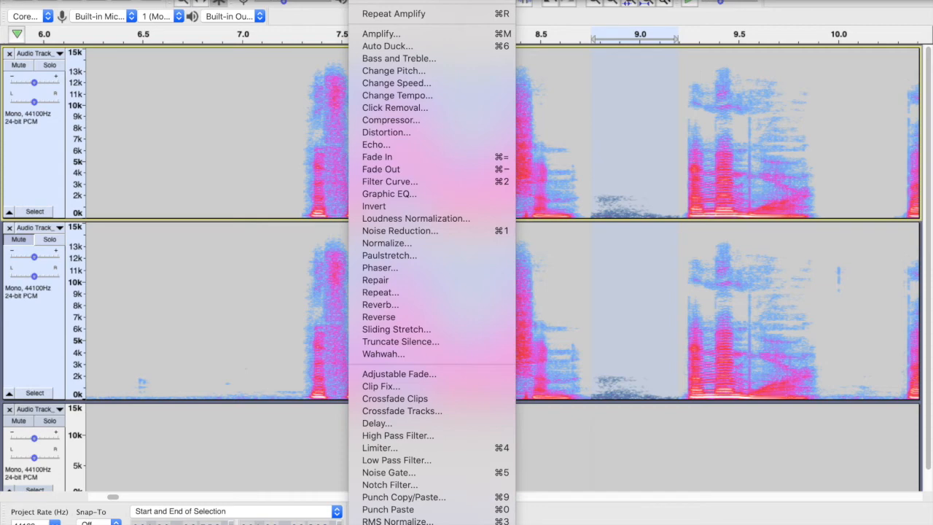
click(577, 21)
click(840, 35)
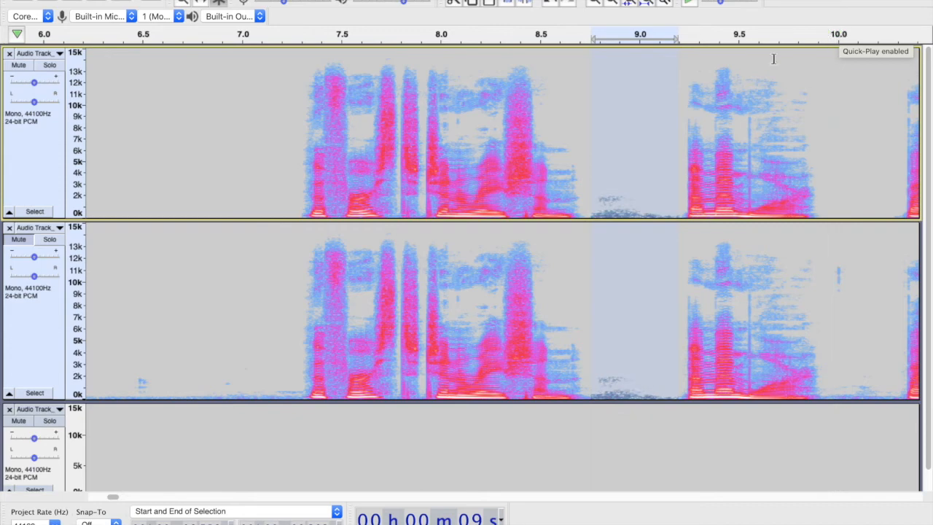
Play from about 8.25 s to check the reduced breath between the two phrases in the gated voice track
scroll(594, 158, left, 1)
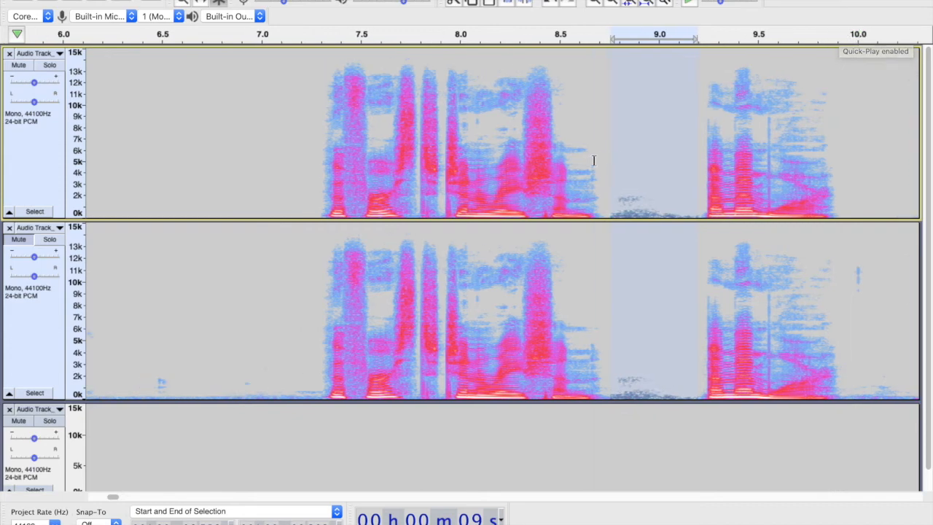
click(510, 162)
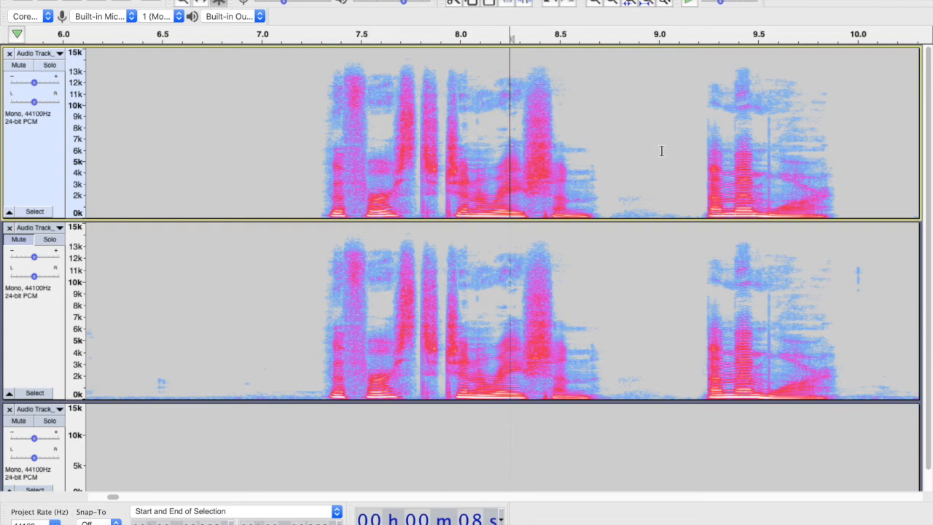
key(space)
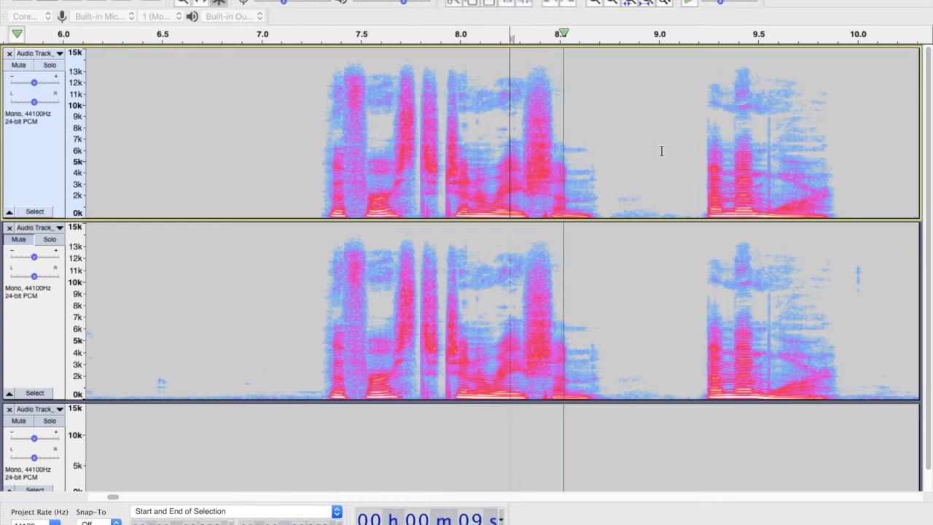
key(space)
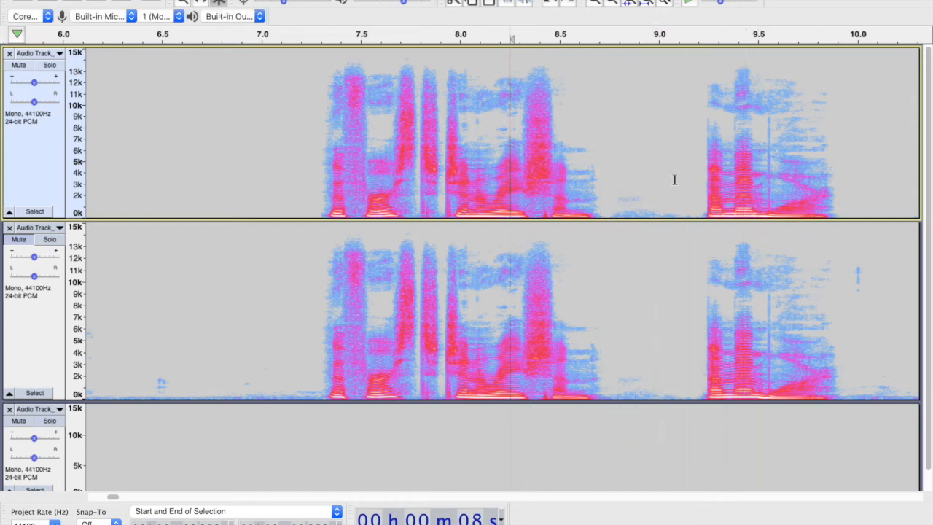
key(space)
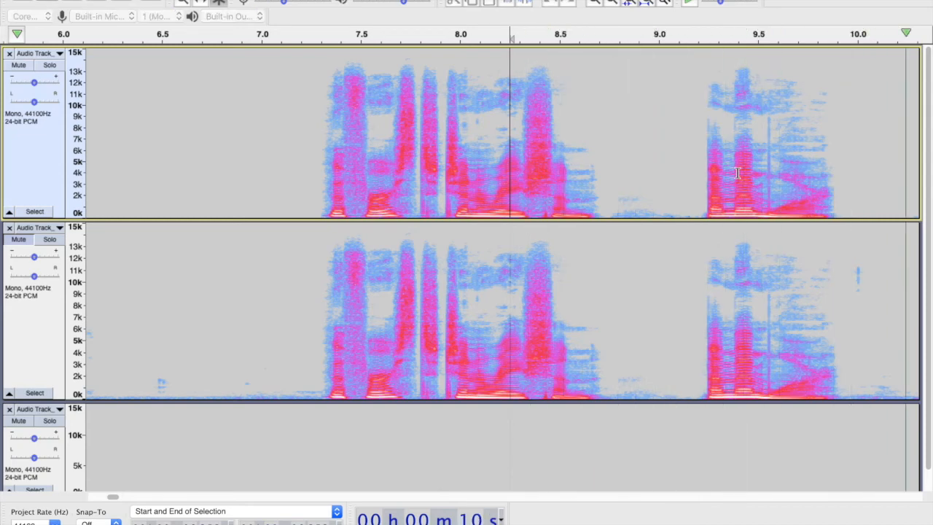
key(space)
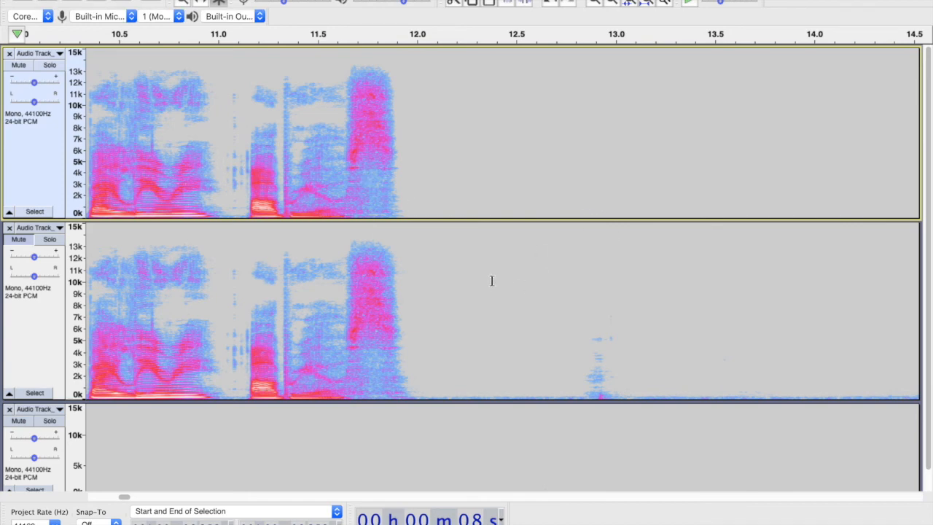
Examine the isolated noises at about 12.7 to 13.1 s and 10.0 to 10.2 s in the muted backup track
drag(556, 357, 643, 371)
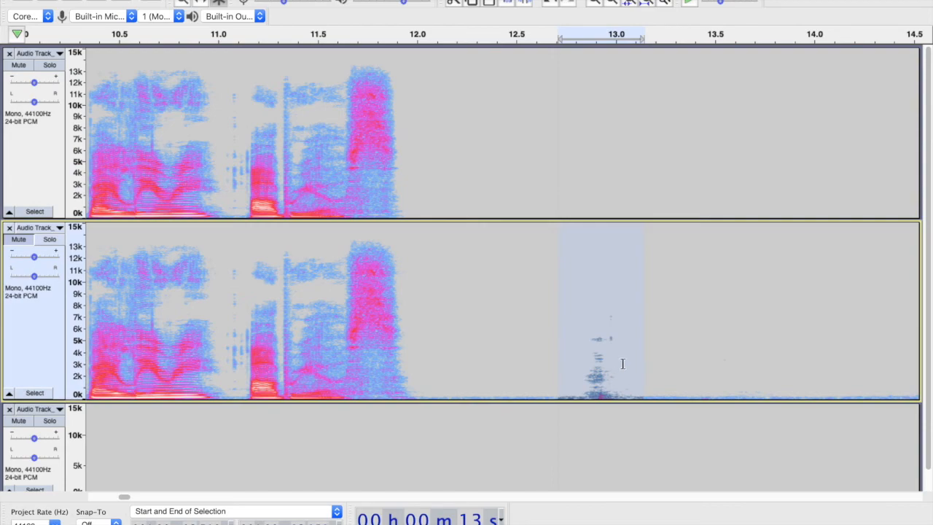
scroll(498, 308, left, 15)
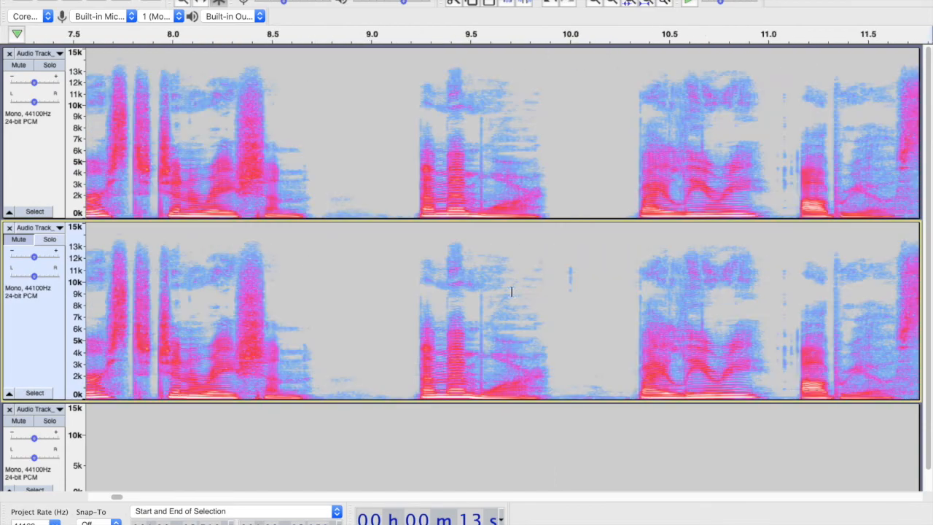
drag(630, 313, 589, 310)
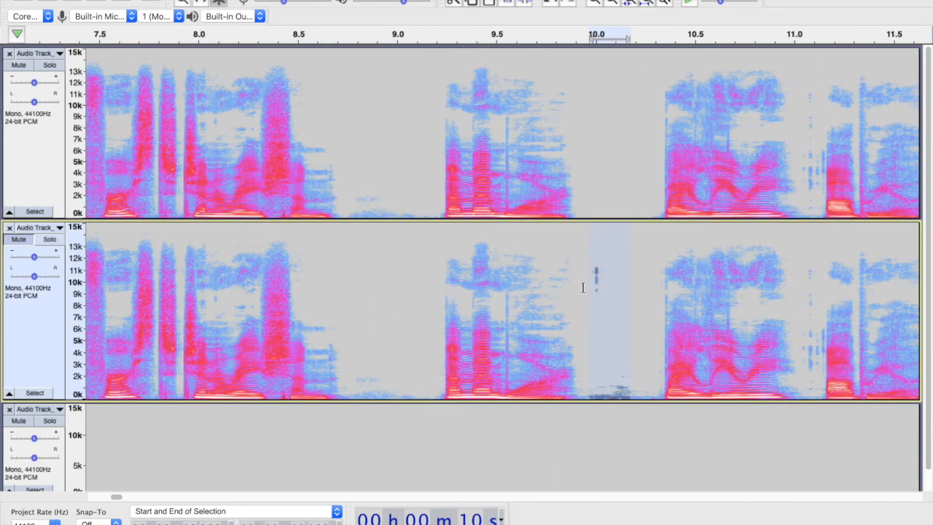
scroll(616, 285, right, 5)
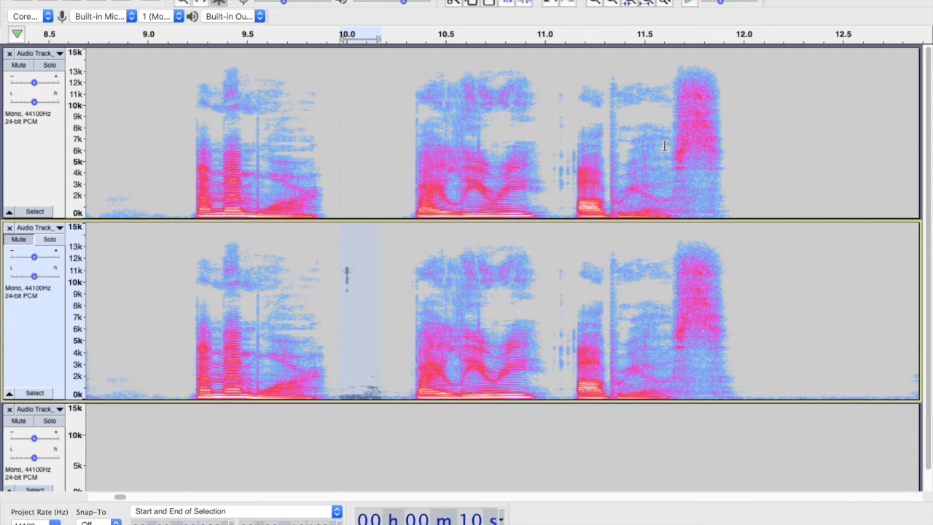
scroll(739, 181, down, 1)
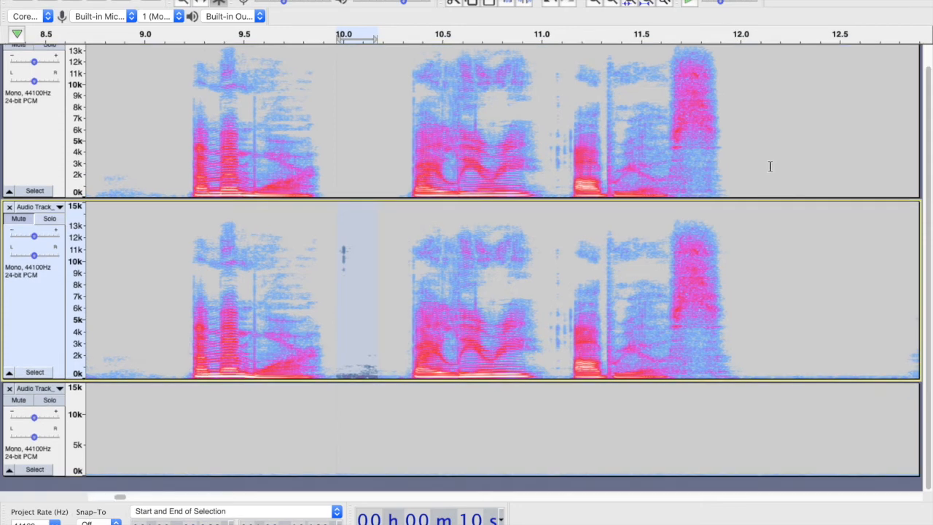
scroll(763, 170, up, 1)
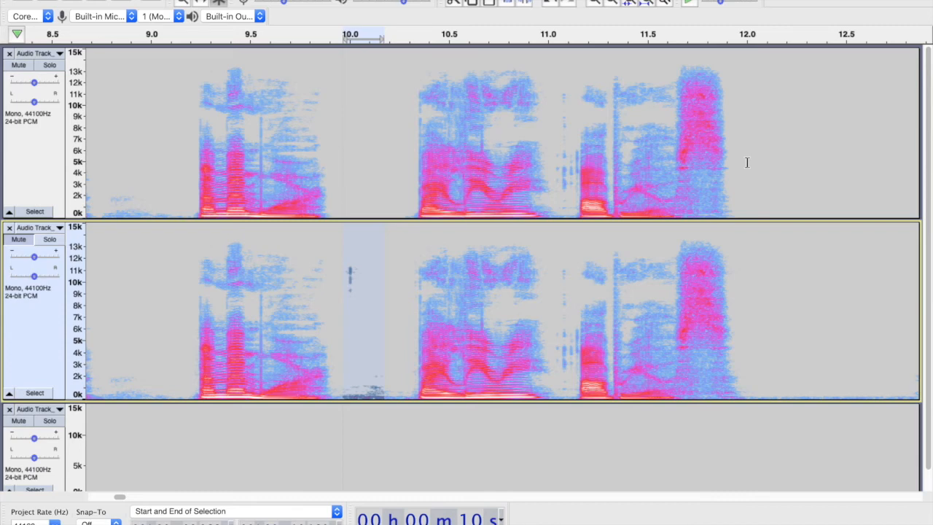
Copy the silence from about 12.0 to 12.3 s in the gated voice track with Punch Copy/Paste set to Copy (replace)
drag(747, 162, 807, 161)
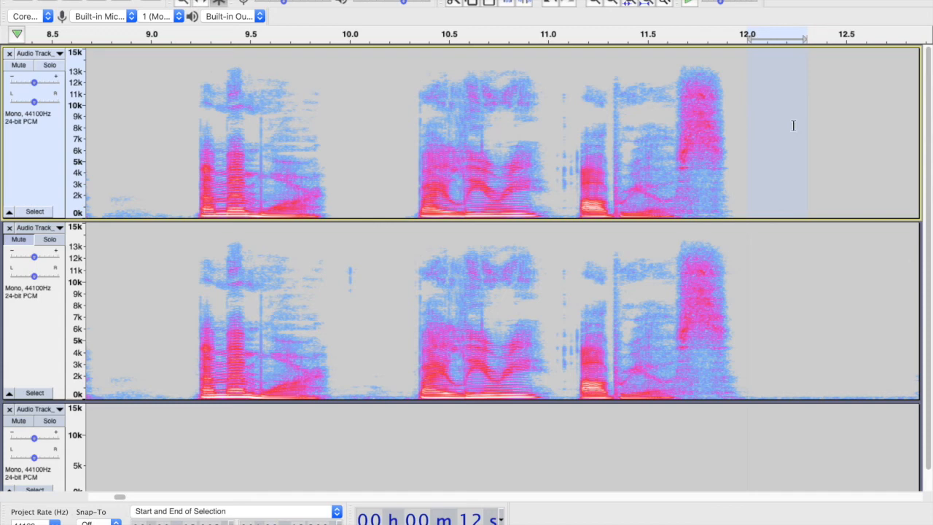
key(super+r)
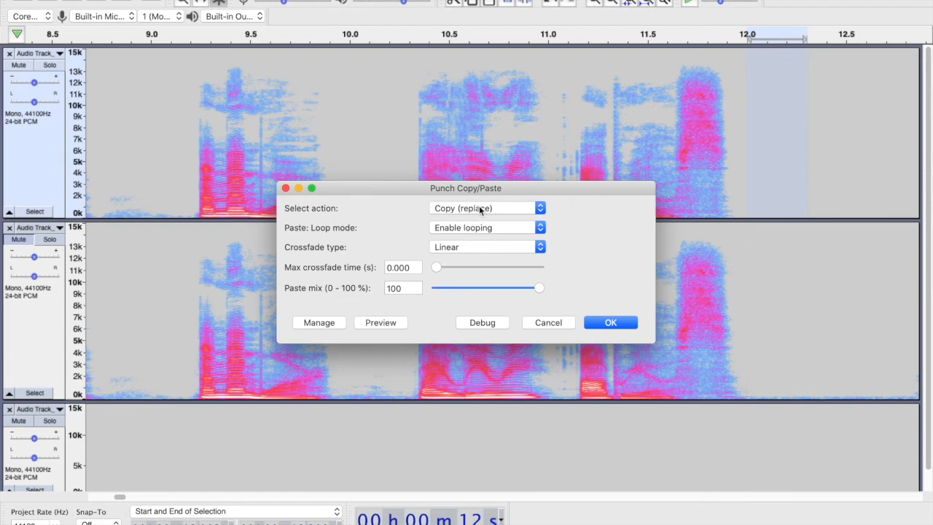
click(610, 323)
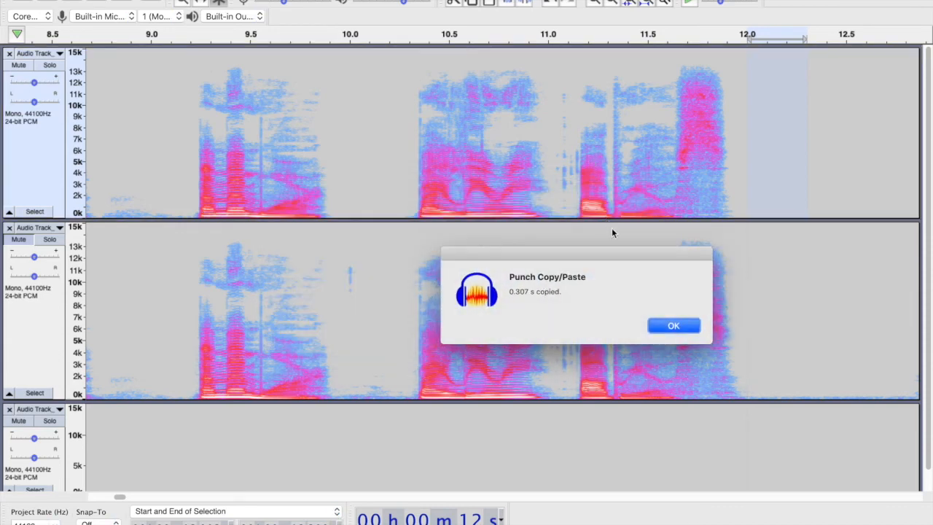
click(672, 328)
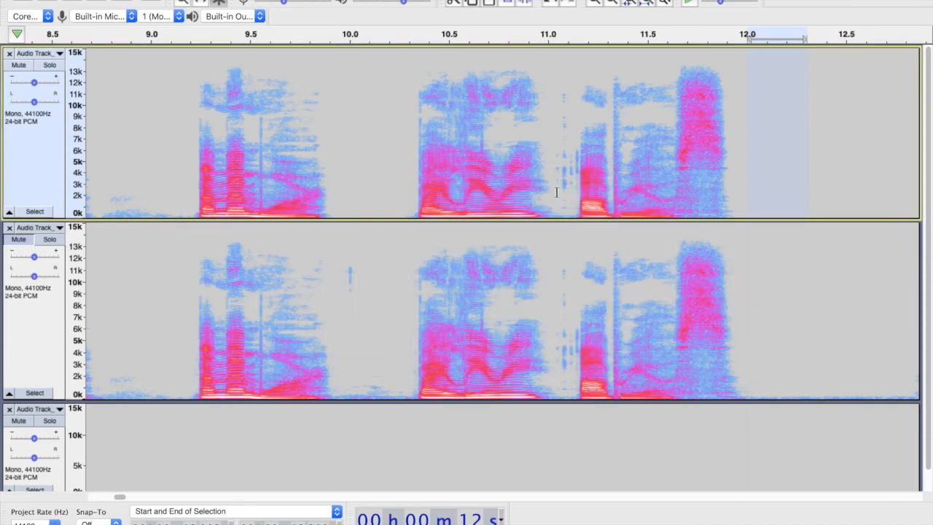
Replace the noise at about 11.02 to 11.15 s in the gated voice track with silence
drag(552, 194, 579, 193)
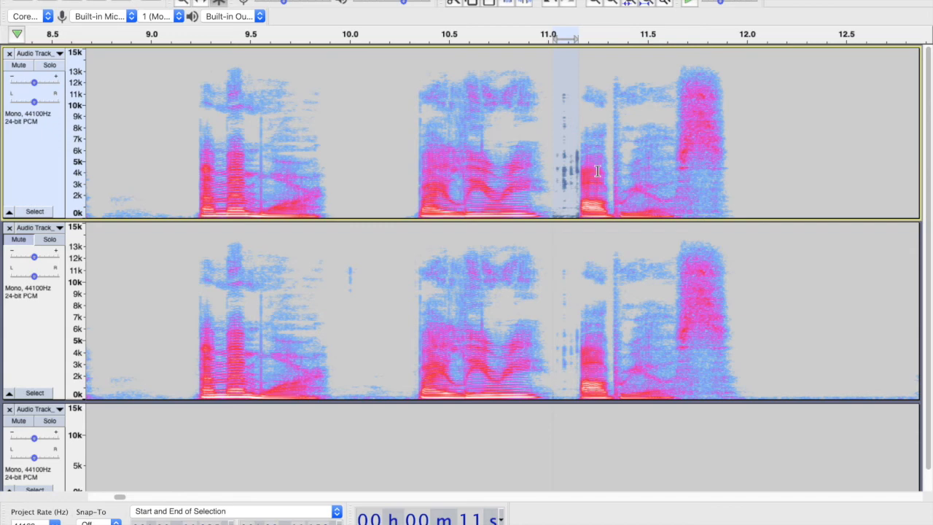
key(super+l)
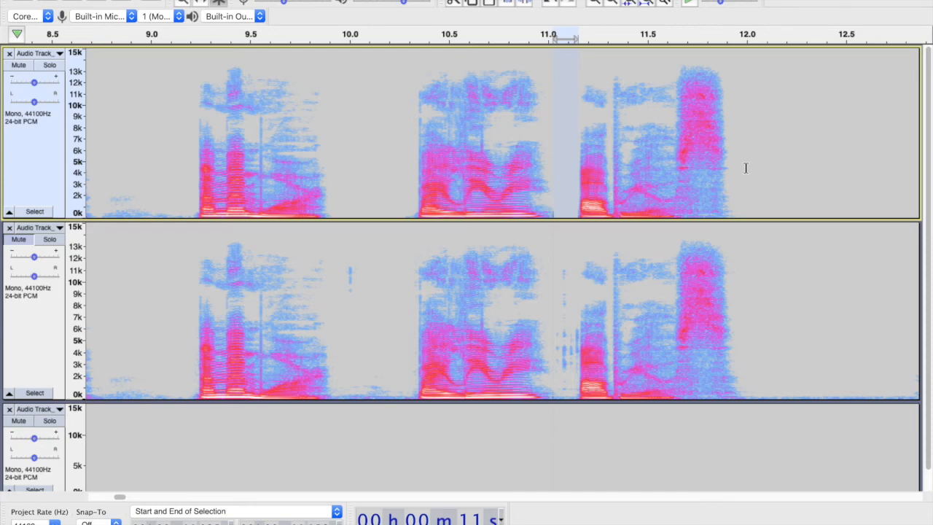
scroll(546, 198, right, 2)
scroll(546, 198, down, 1)
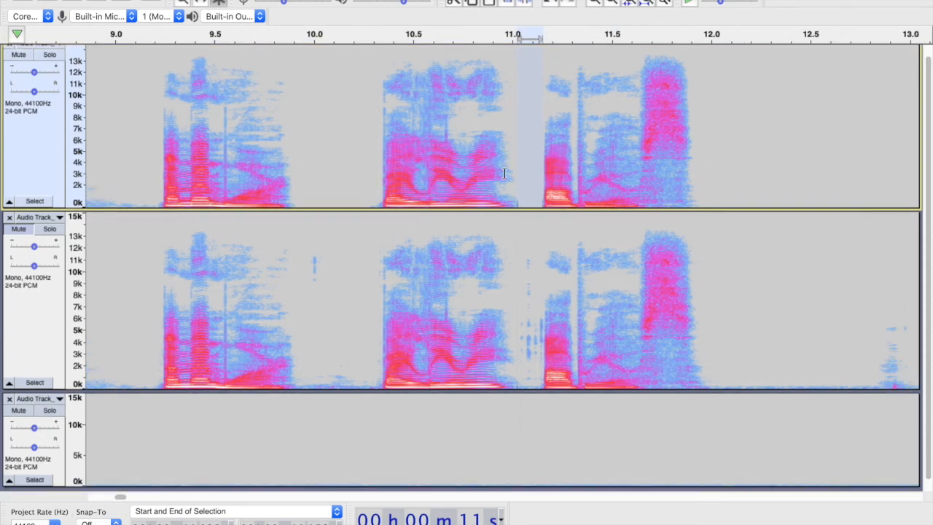
scroll(503, 173, up, 1)
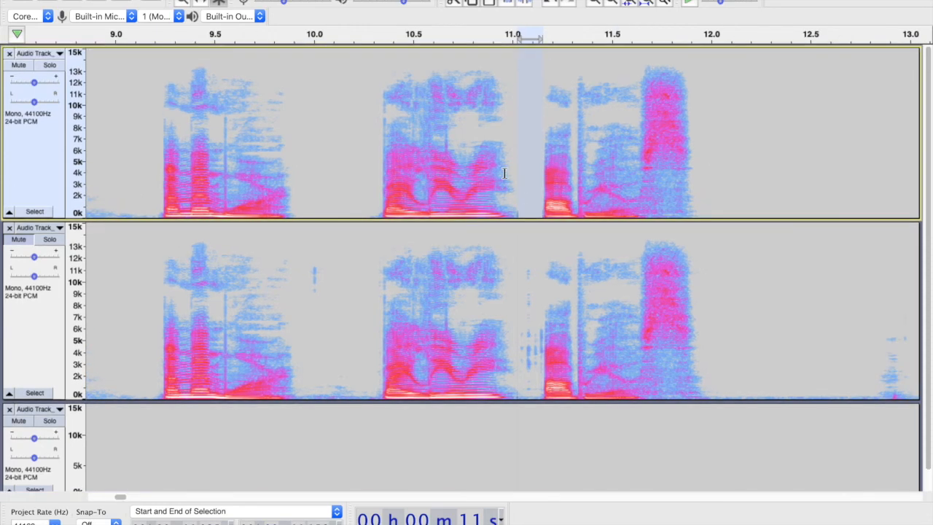
Play from about 10.3 s to check the silenced gap between the two words in the gated voice track
click(372, 177)
key(space)
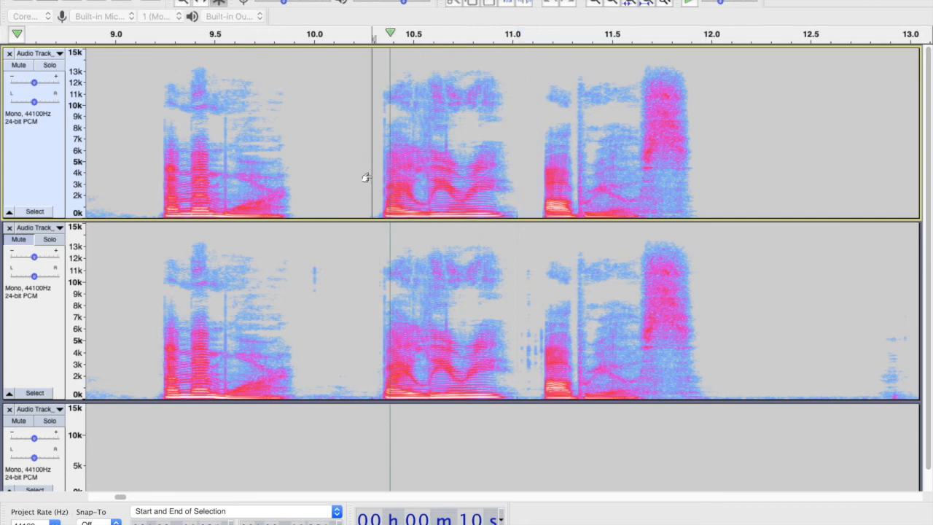
key(space)
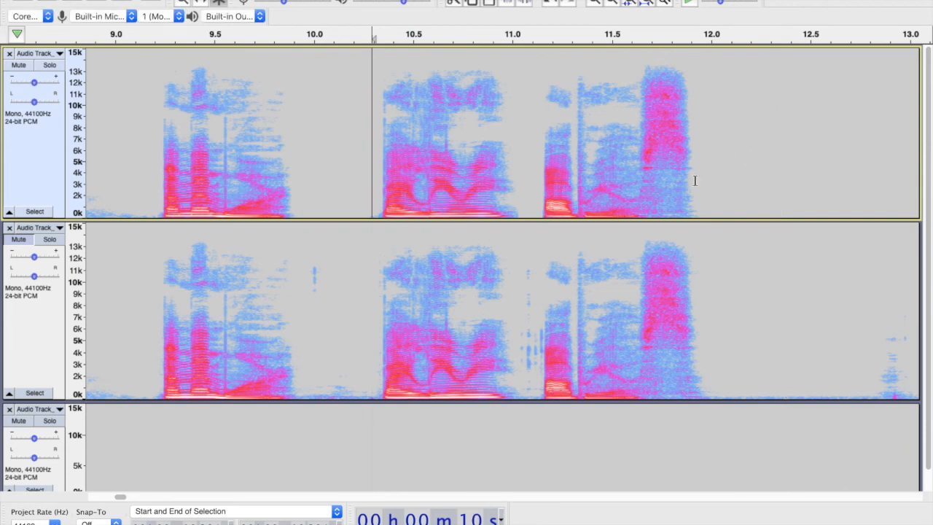
Examine the pause between the phrases from about 11.9 to 14.6 s in both voice tracks
click(697, 183)
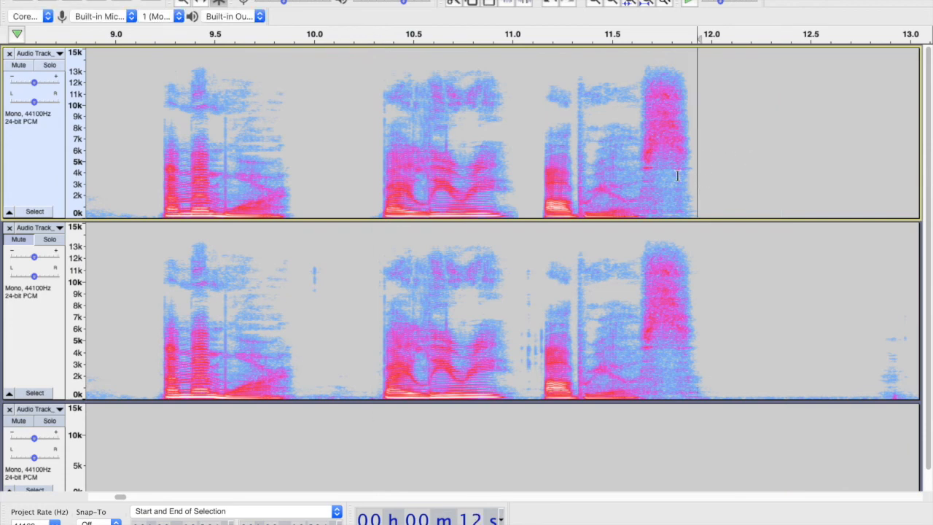
scroll(677, 174, right, 2)
scroll(678, 175, down, 1)
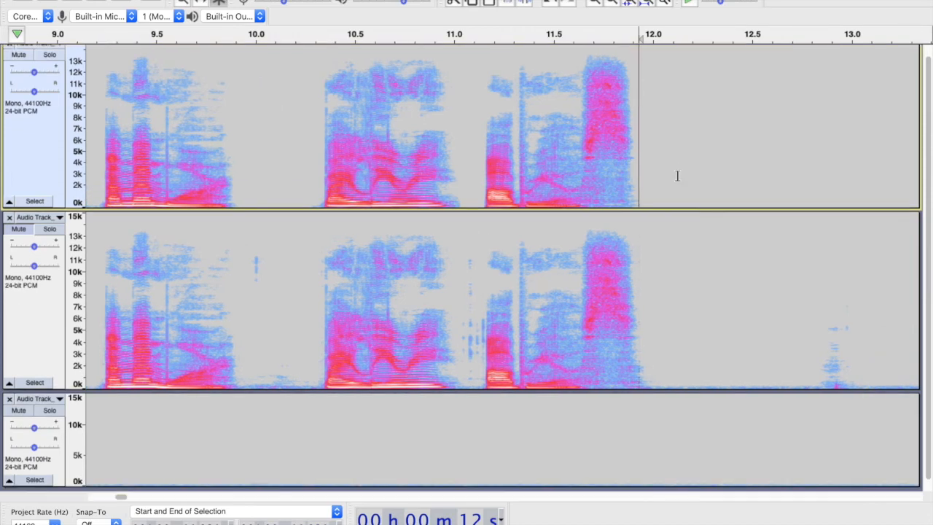
scroll(677, 174, up, 1)
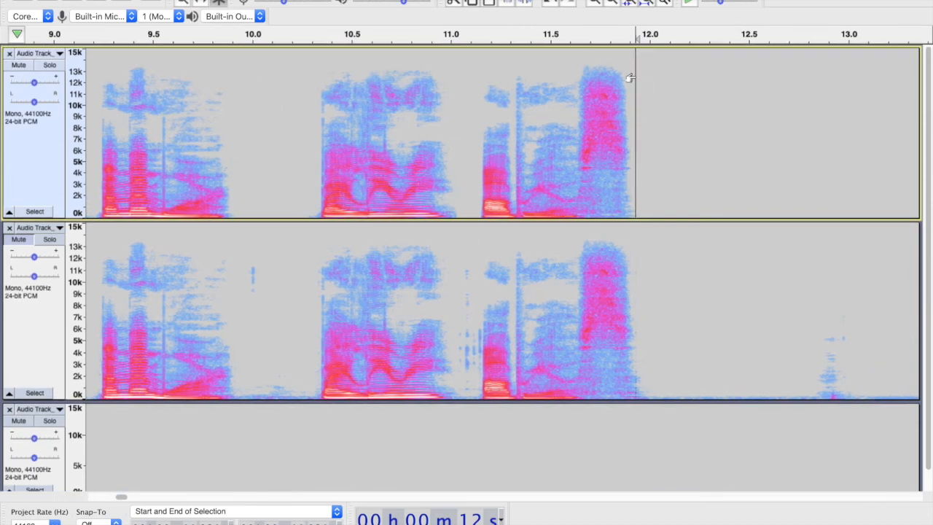
scroll(635, 77, right, 10)
scroll(635, 76, right, 12)
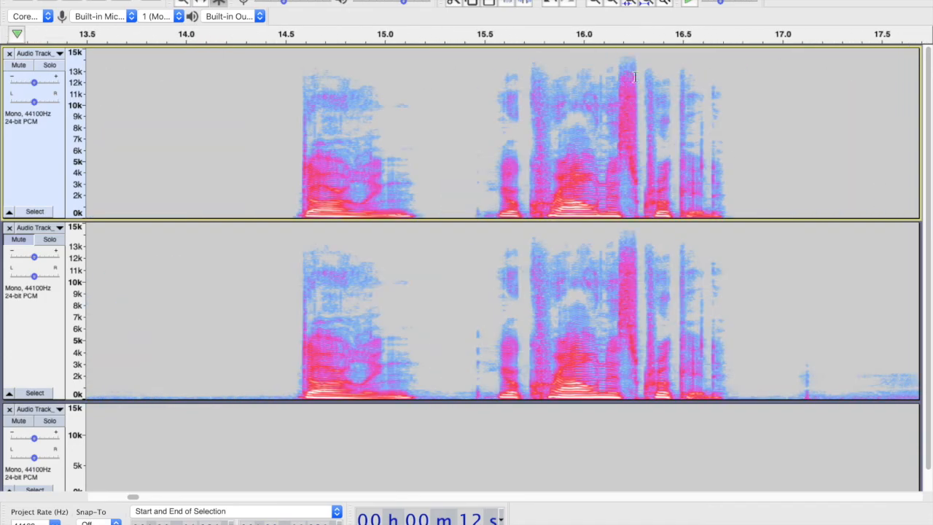
scroll(635, 76, left, 12)
scroll(635, 76, left, 12)
scroll(635, 76, right, 4)
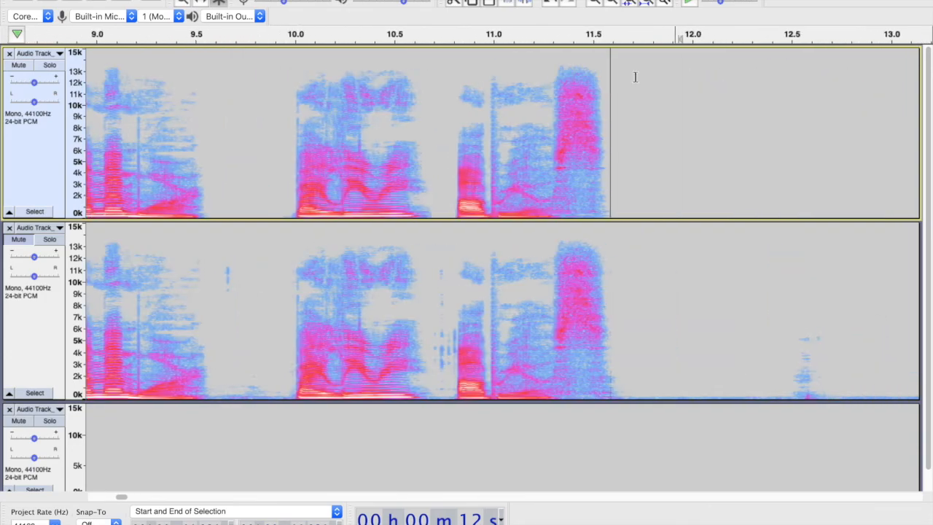
scroll(635, 76, down, 1)
scroll(635, 76, right, 10)
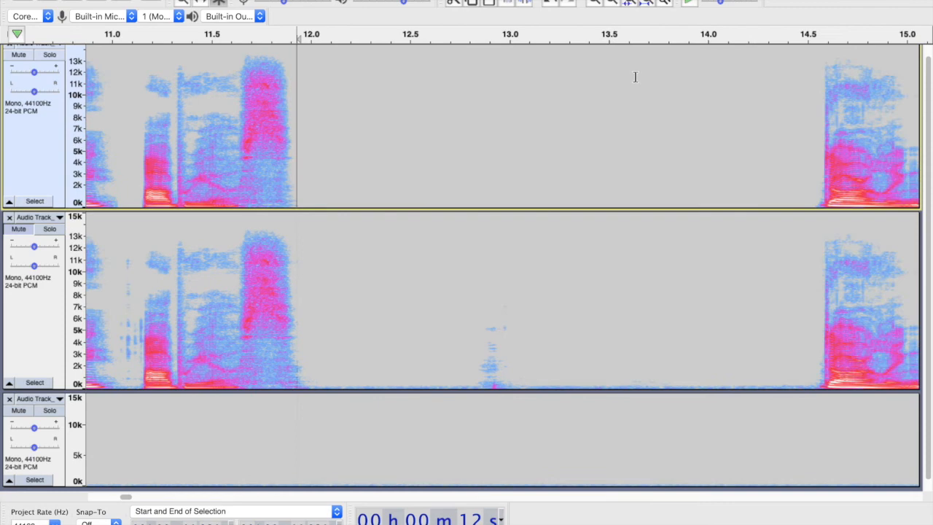
scroll(635, 76, up, 1)
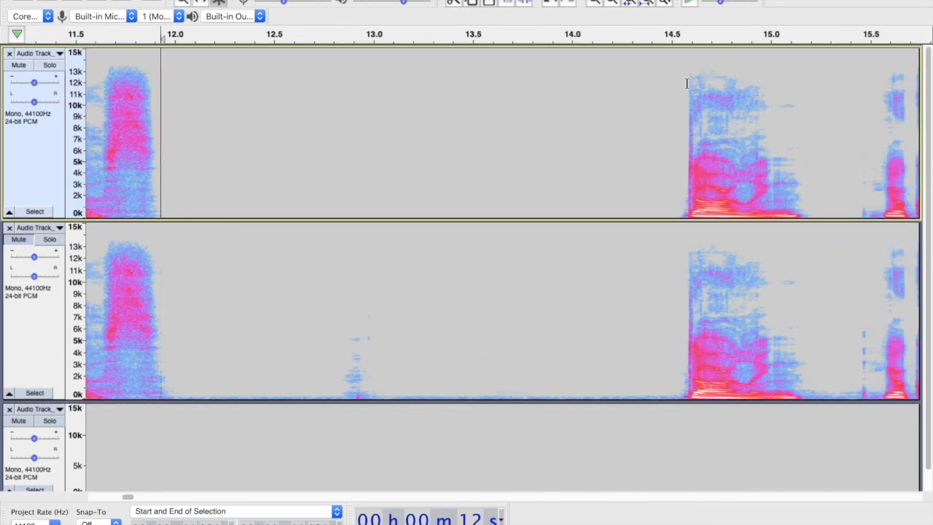
Copy the silence from about 13.7 to 14.0 s in the gated voice track and paste it at about 14.2 s in both voice tracks
drag(512, 73, 571, 75)
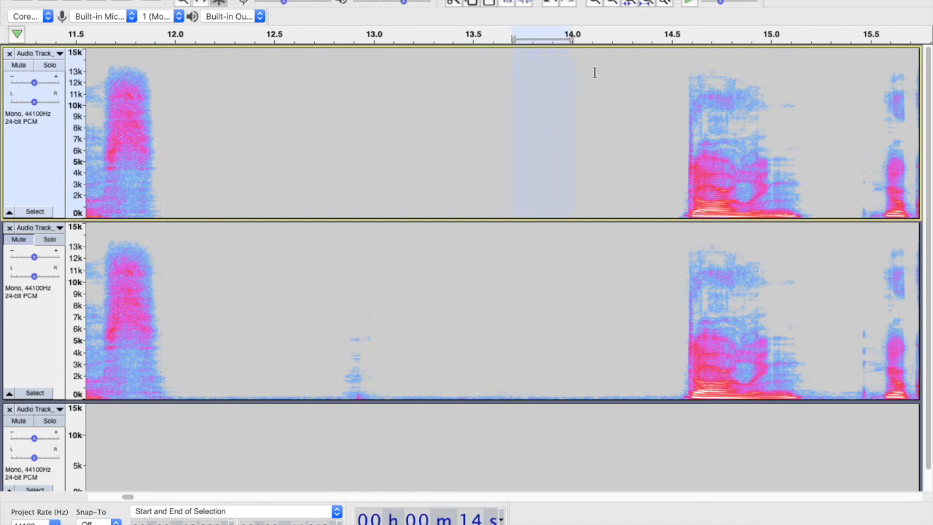
click(614, 102)
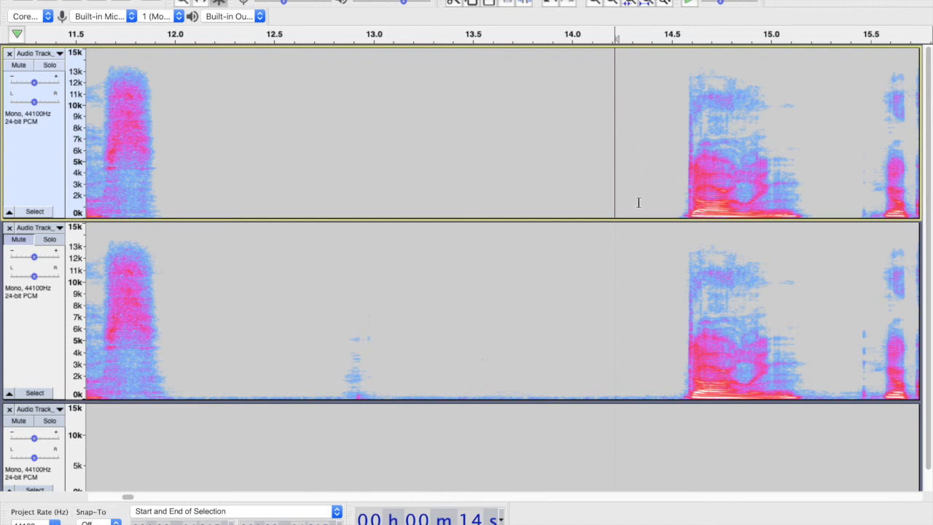
scroll(616, 126, right, 1)
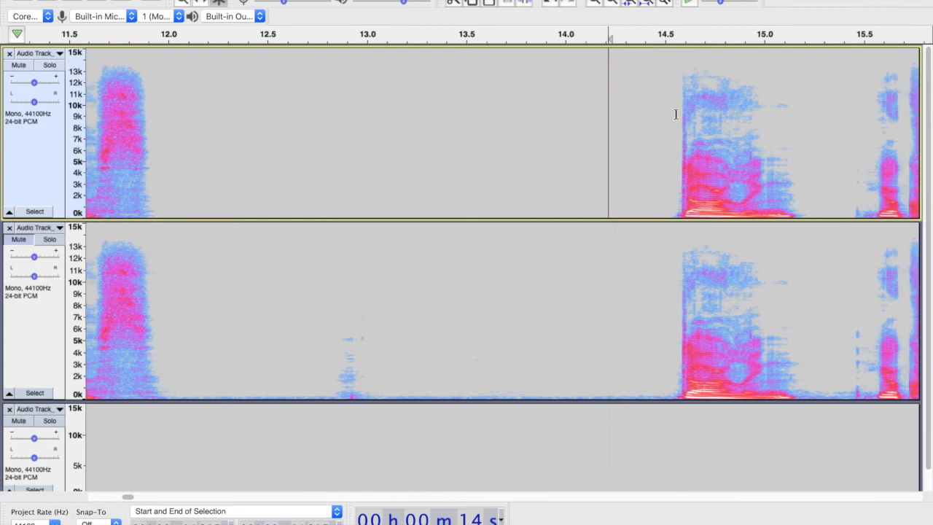
key(shift+Down)
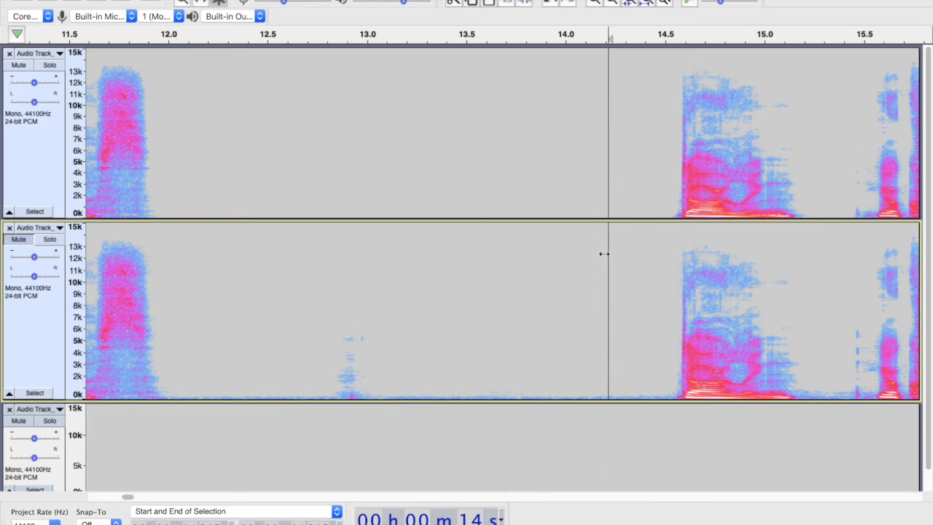
key(super+v)
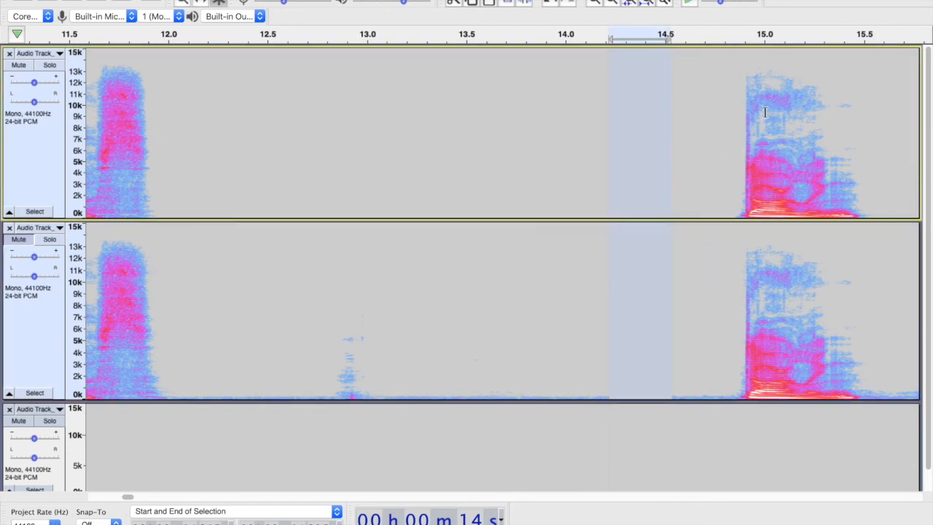
Play from about 14.8 s to check the speech that follows the lengthened pause
click(744, 130)
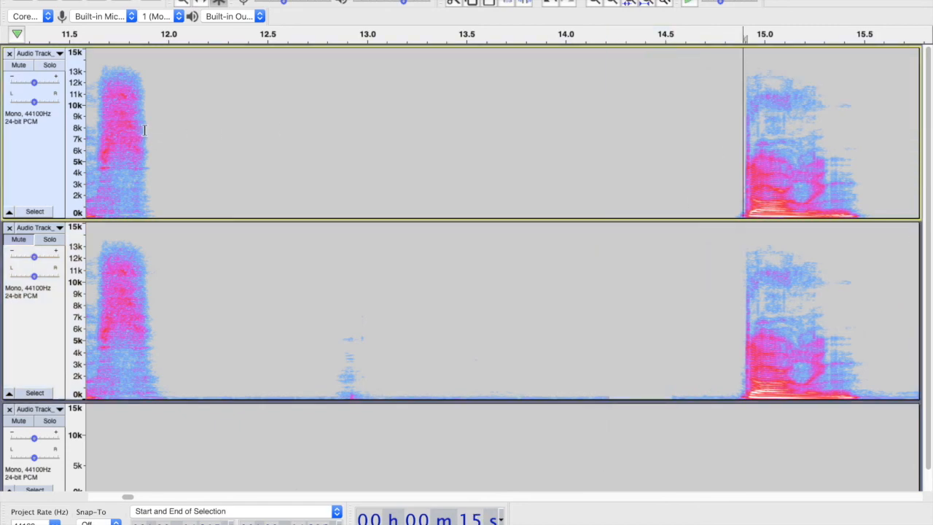
scroll(660, 180, right, 5)
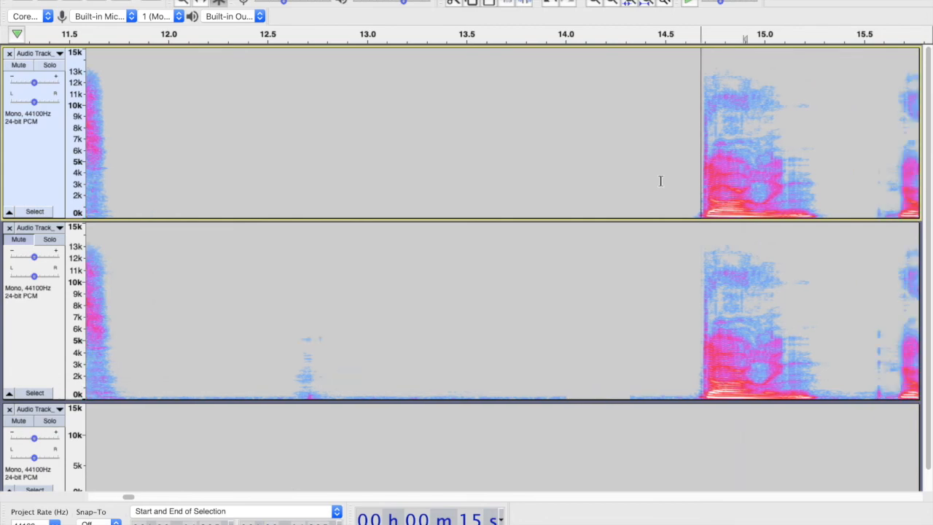
click(449, 186)
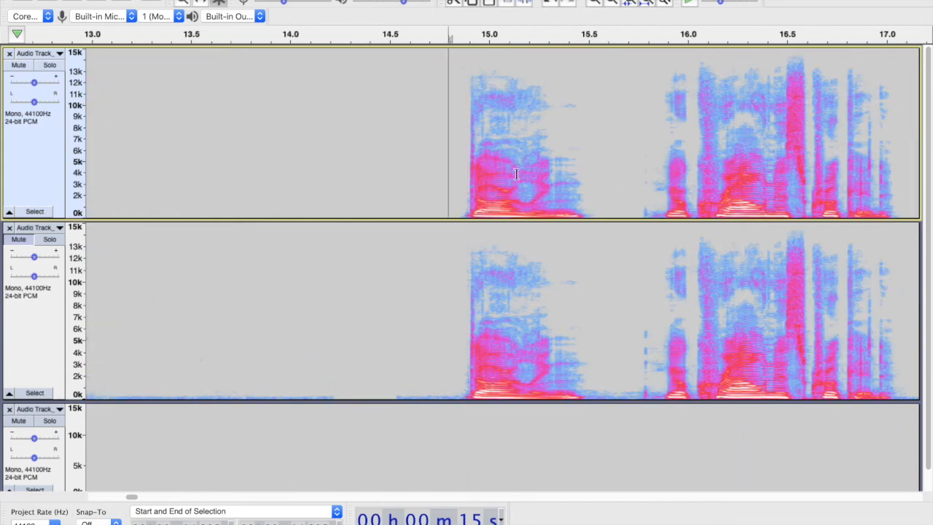
key(space)
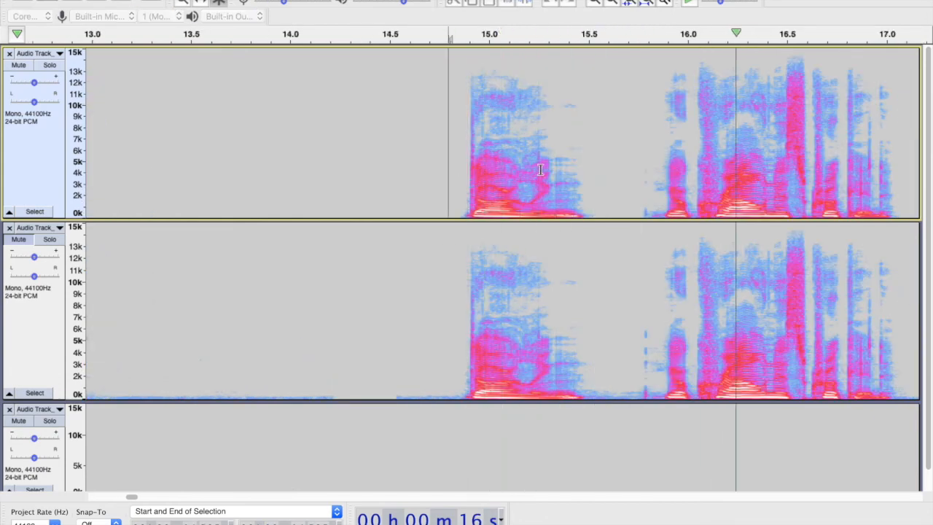
key(space)
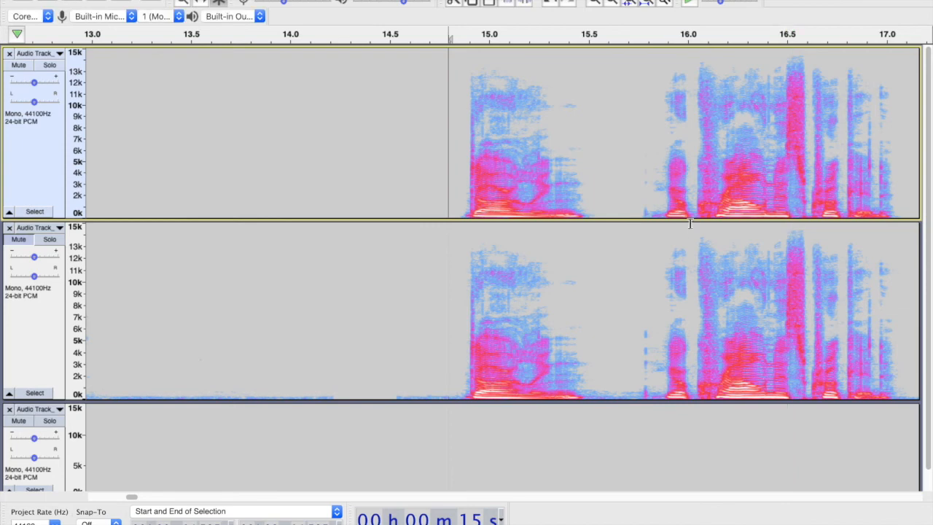
Select the click at about 15.8 s in the muted backup track, then about 15.75 to 15.87 s in the gated voice track for comparison
click(641, 205)
click(645, 369)
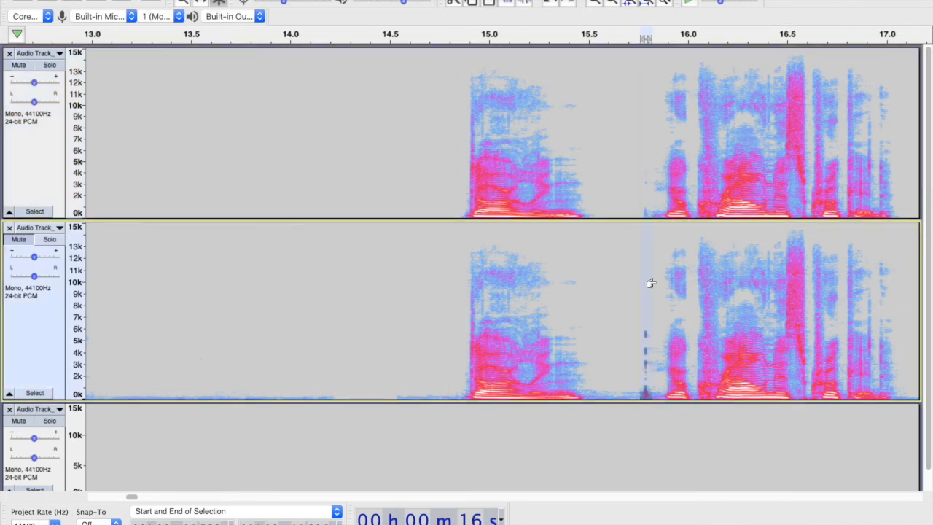
drag(639, 200, 662, 200)
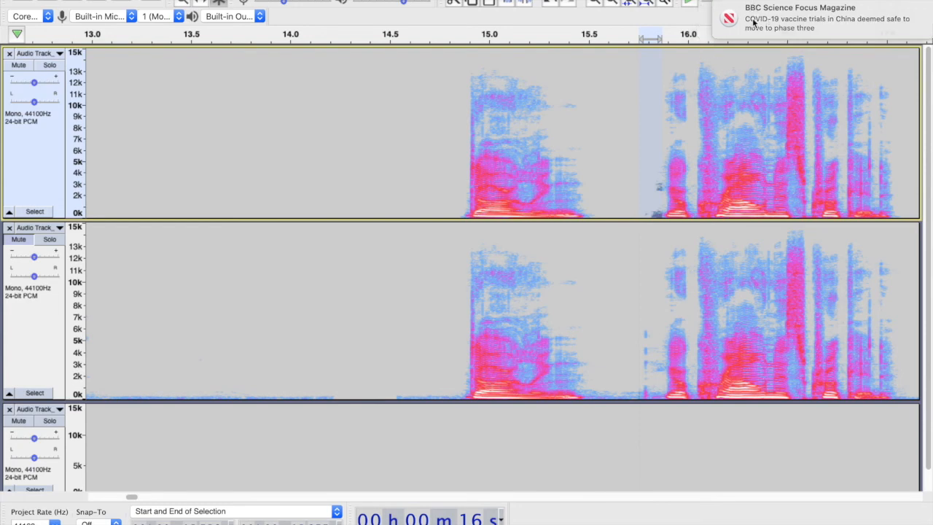
Play from about 15.7 s and again from about 16.6 s to judge the pause before the phrase at about 18.5 s
click(634, 135)
key(space)
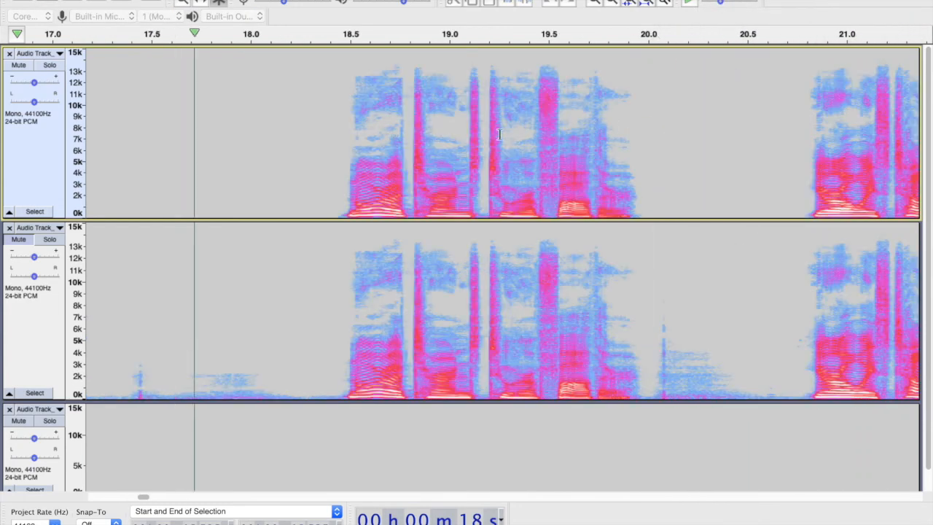
key(space)
scroll(338, 152, left, 5)
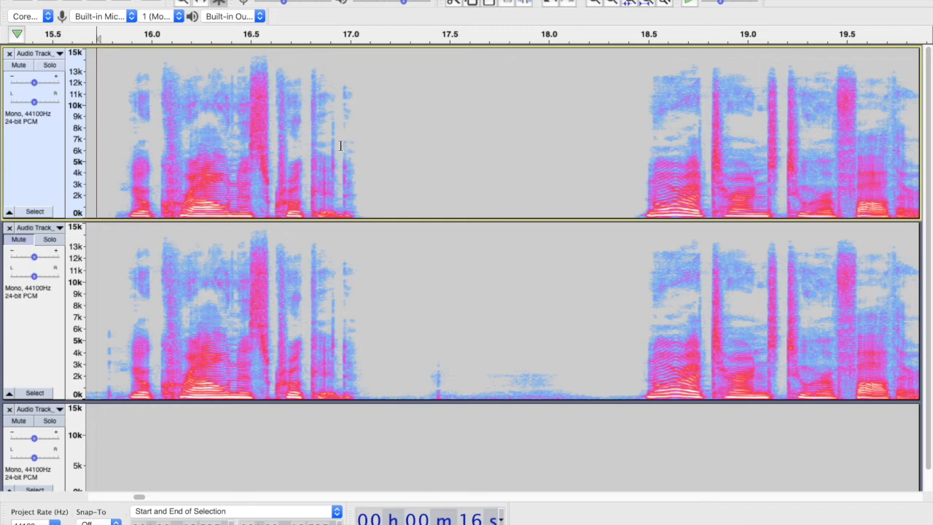
click(264, 158)
key(space)
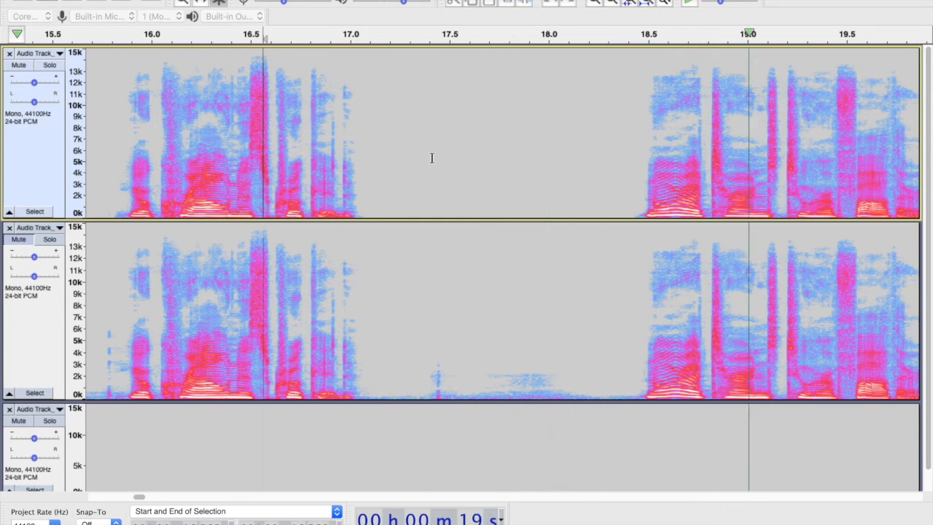
key(space)
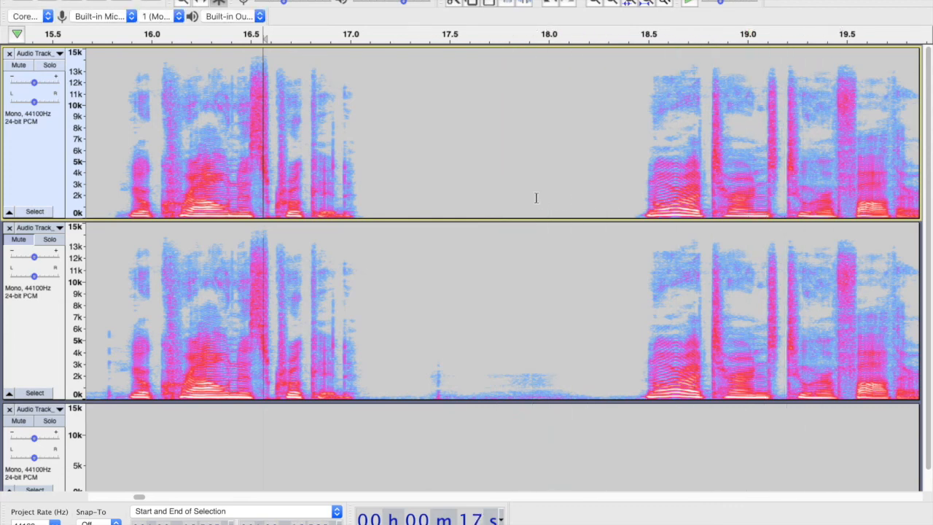
Delete about 17.97 to 18.31 s from both voice tracks to shorten the pause, and play the narration that follows
drag(543, 196, 607, 245)
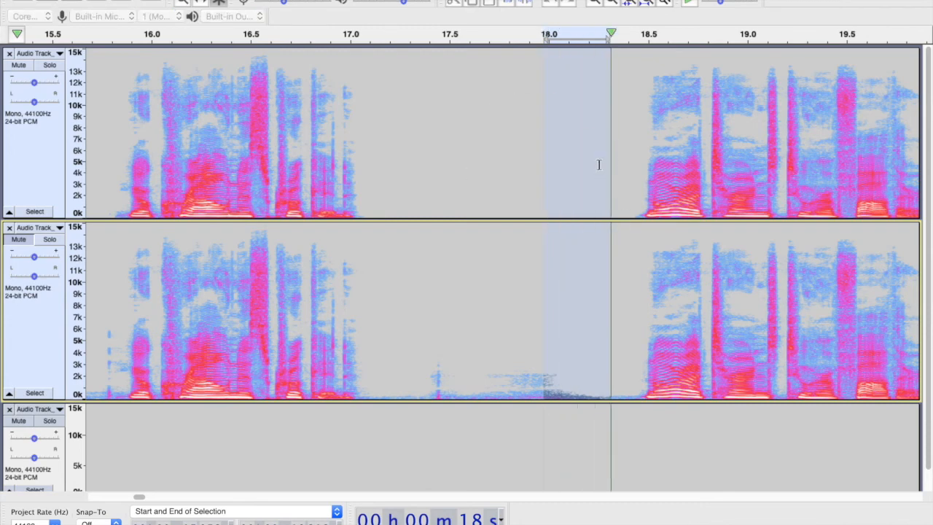
key(Delete)
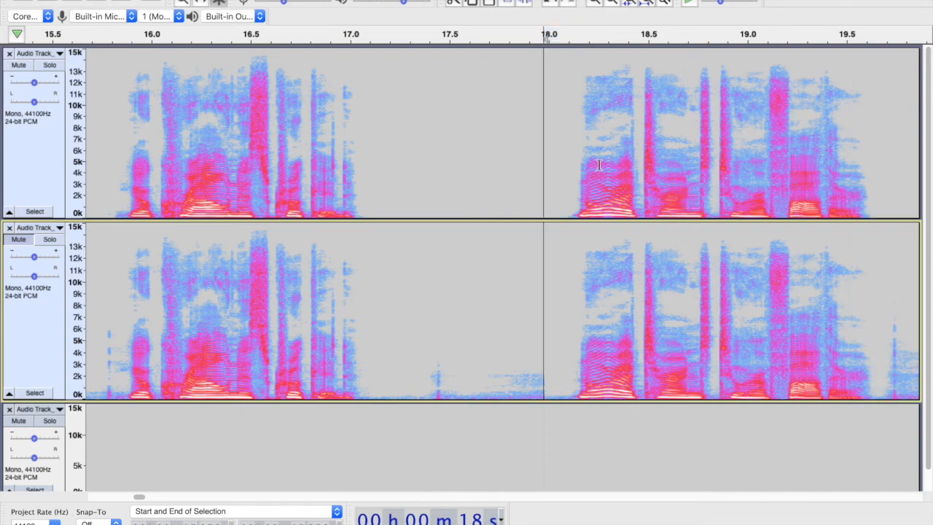
key(space)
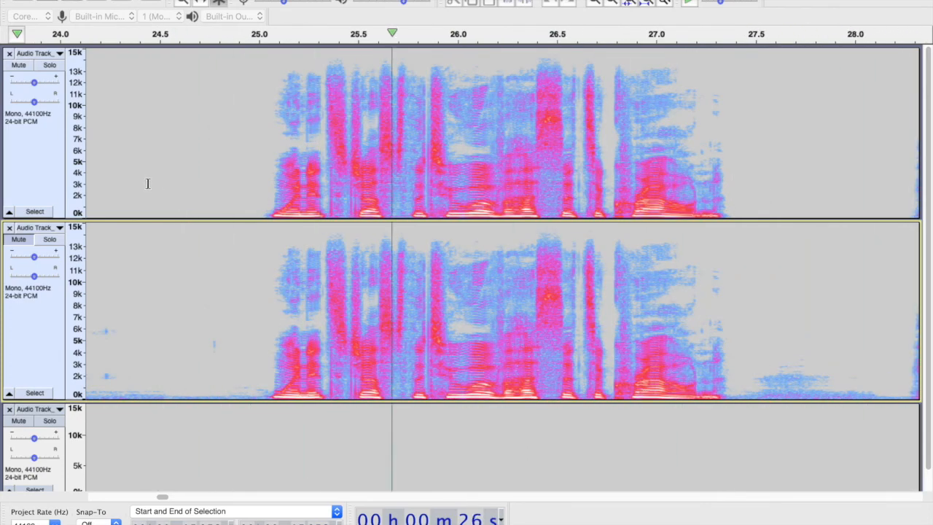
key(space)
Delete about 24.42 to 24.95 s from both voice tracks, and play on from the cut
drag(145, 199, 250, 278)
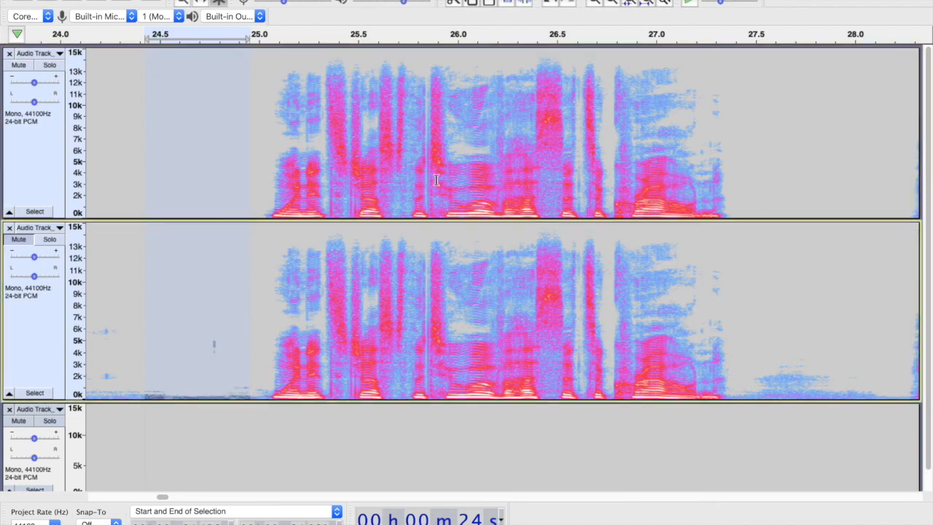
key(Delete)
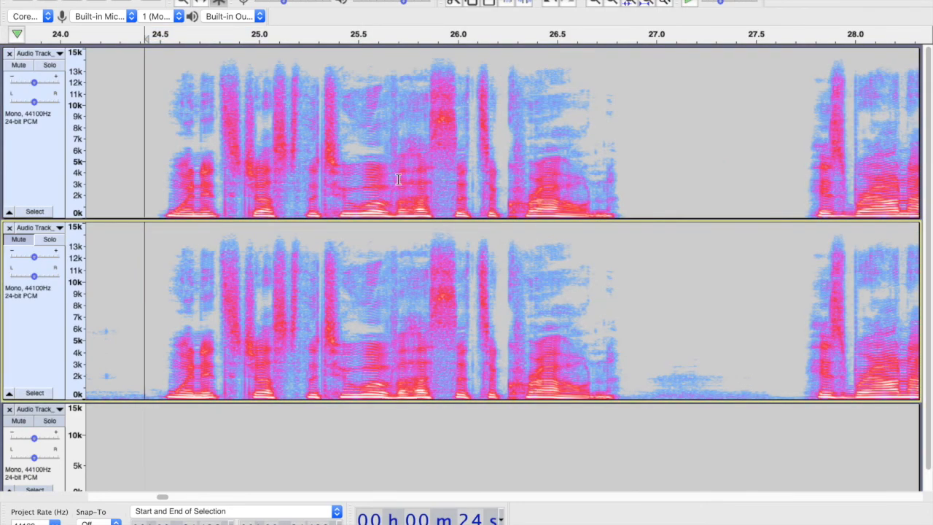
key(space)
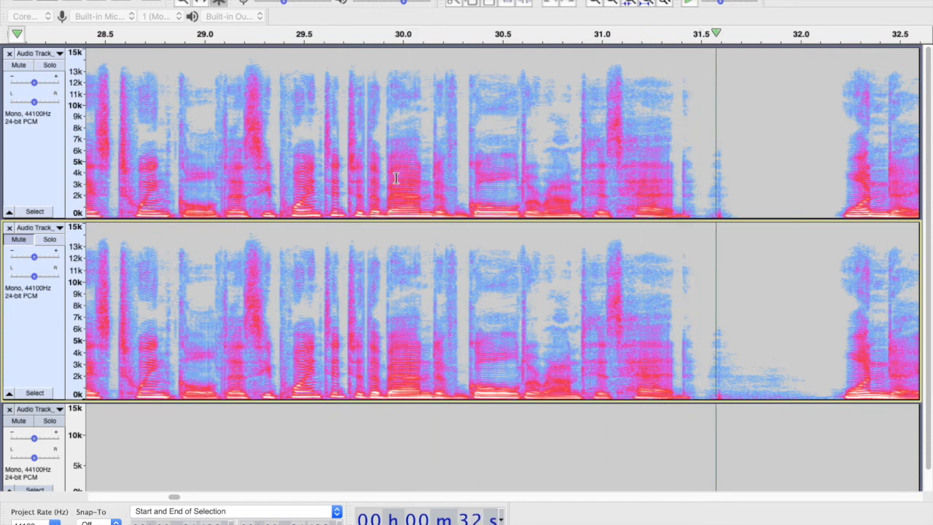
Silence about 31.5 to 31.73 s in the gated voice track to remove the mouth noise, and play across the spot
drag(699, 208, 747, 209)
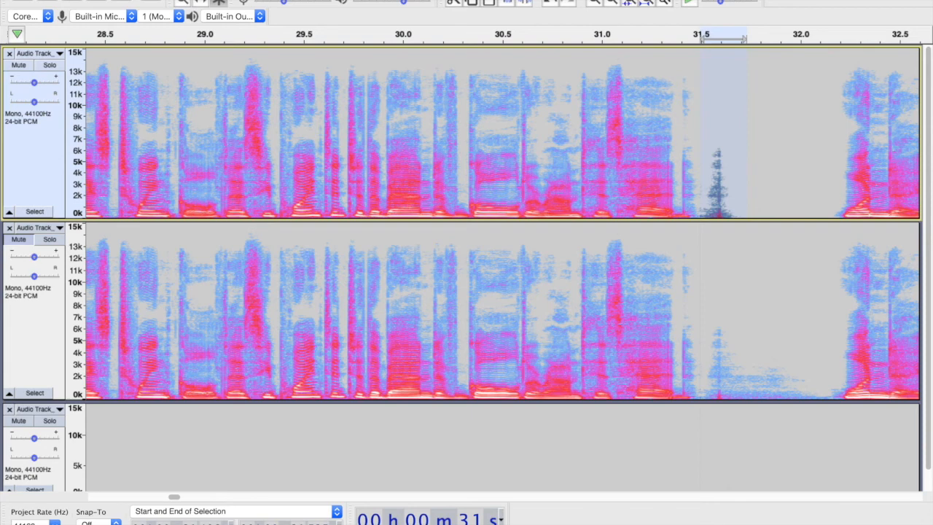
key(super+l)
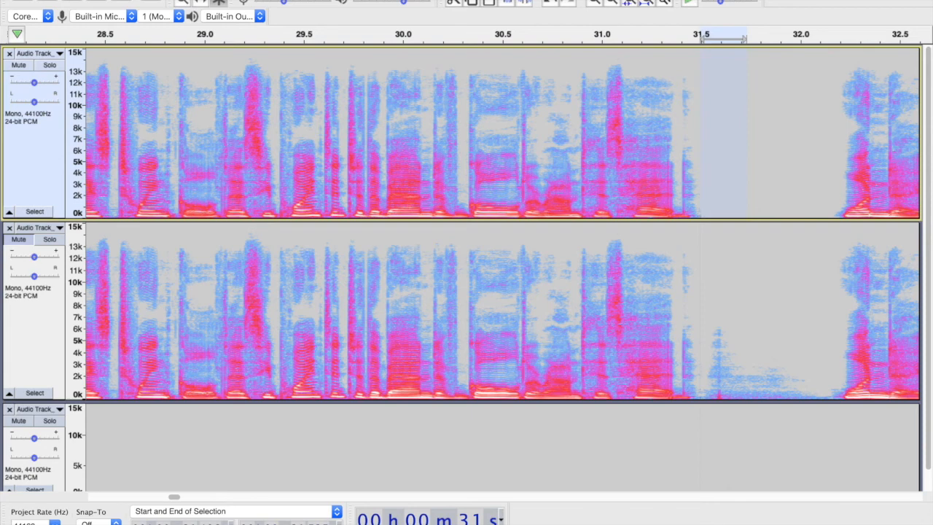
key(c)
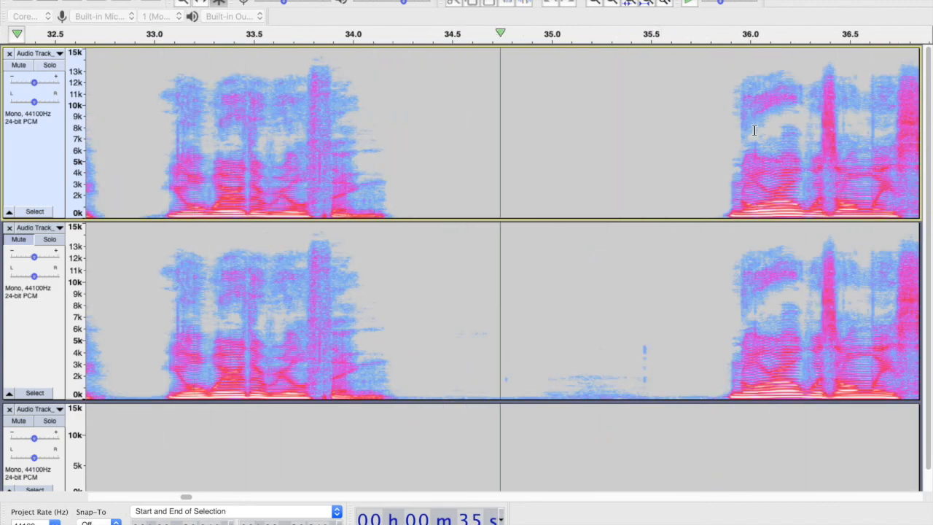
scroll(588, 202, left, 1)
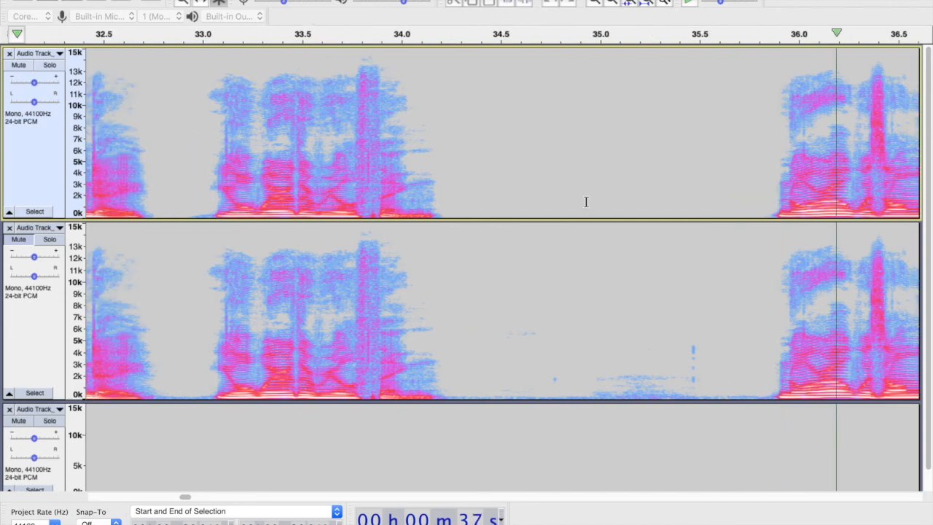
key(space)
Replay the narration from about 29.6 s and judge the long pause between about 34.2 and 35.9 s
scroll(479, 194, left, 5)
scroll(480, 194, left, 8)
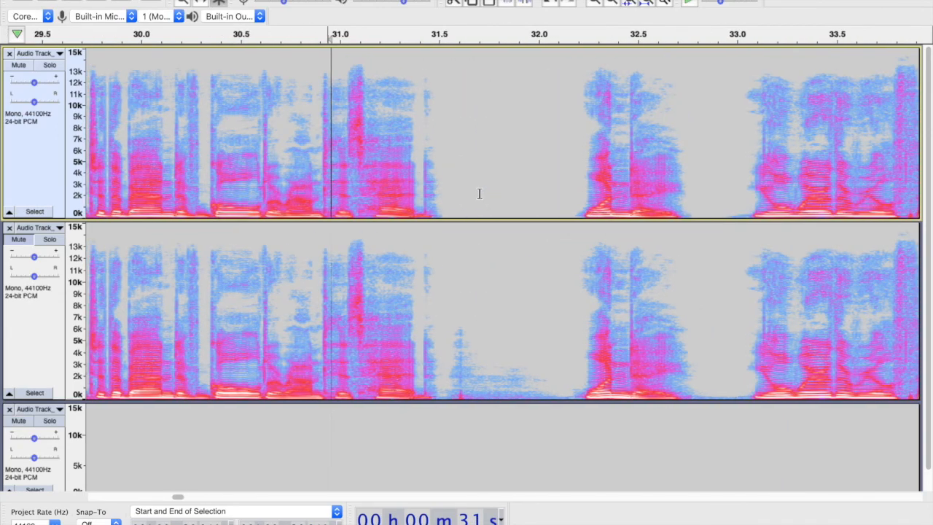
scroll(479, 194, left, 10)
scroll(772, 181, right, 3)
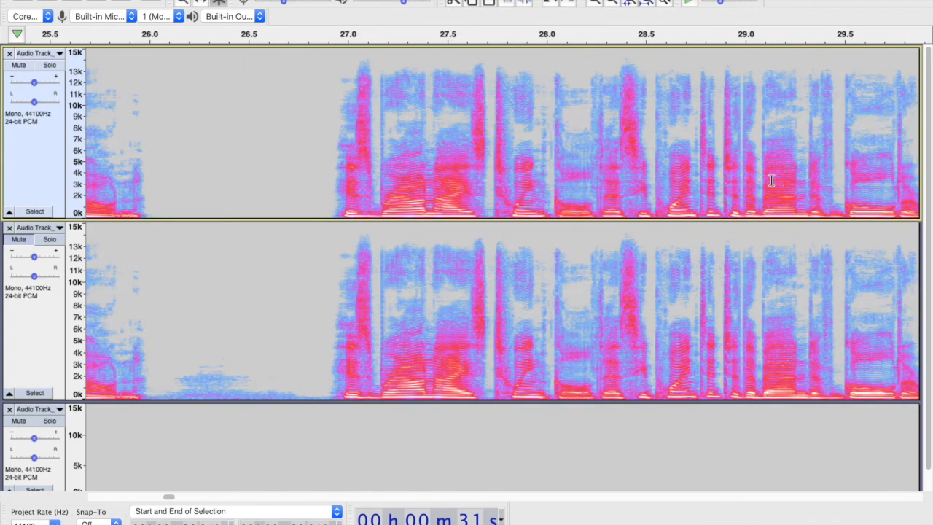
scroll(772, 180, left, 2)
click(772, 181)
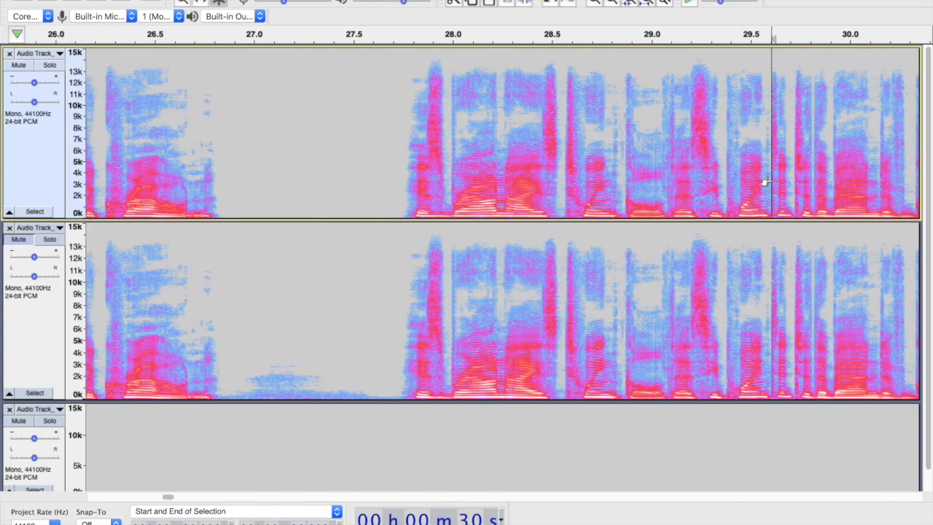
key(space)
key(space)
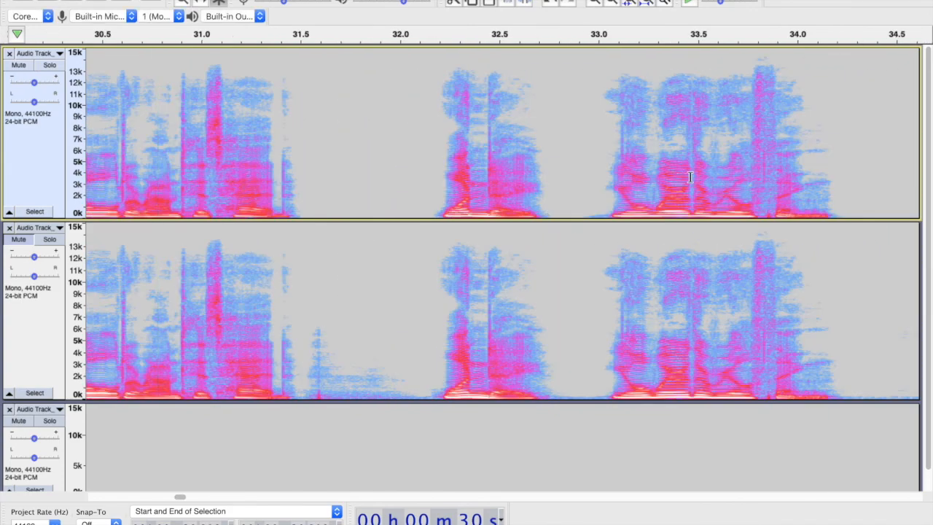
scroll(689, 178, left, 3)
click(685, 179)
click(809, 176)
key(space)
key(space)
Delete about 35.16 to 35.73 s from both voice tracks to shorten the pause, and play on from the cut
drag(364, 208, 477, 256)
key(Delete)
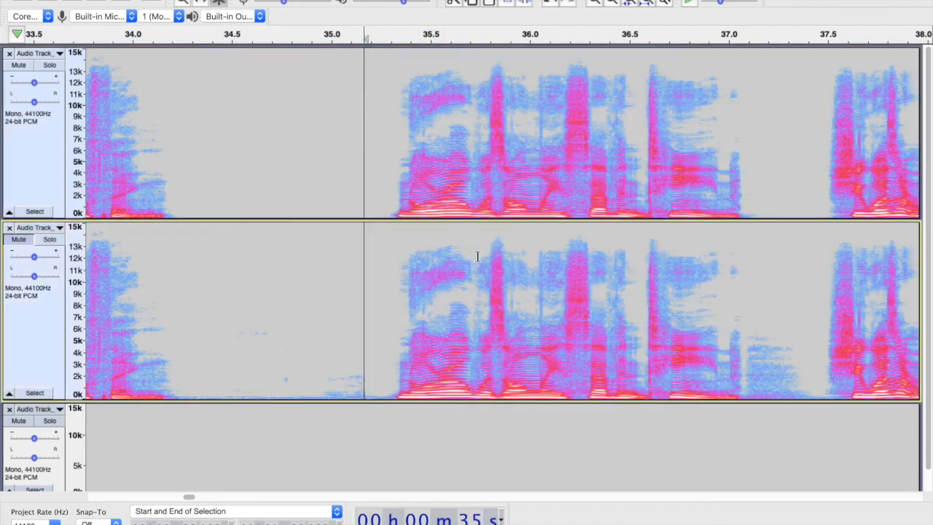
key(space)
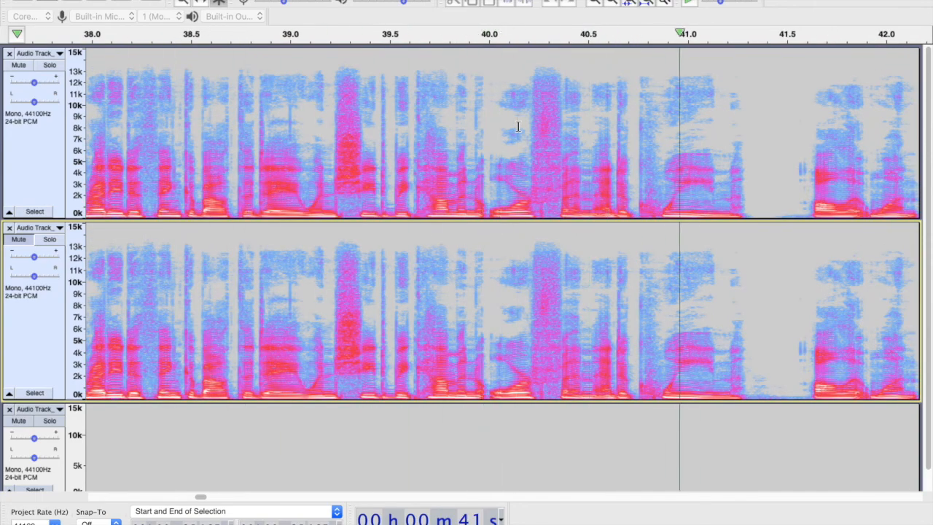
key(space)
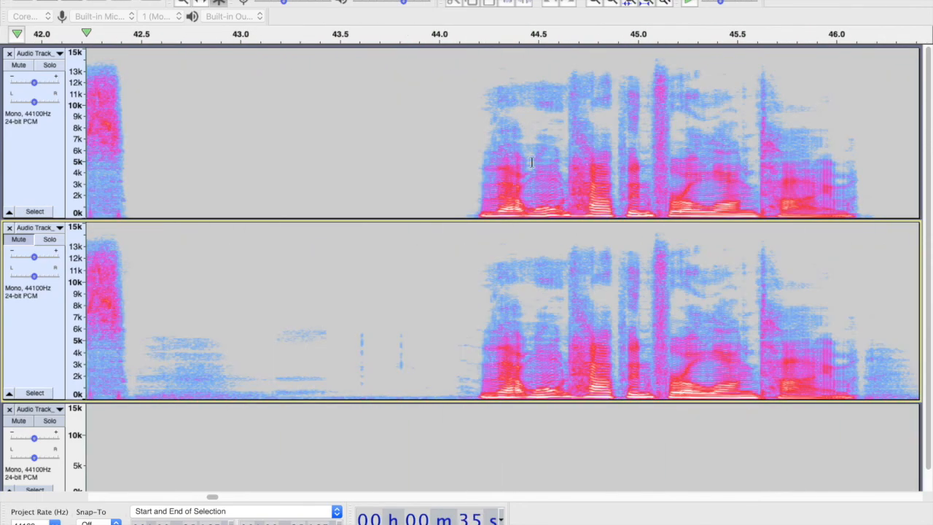
Silence the small click at about 41.48 to 41.61 s in the gated voice track
scroll(530, 161, left, 8)
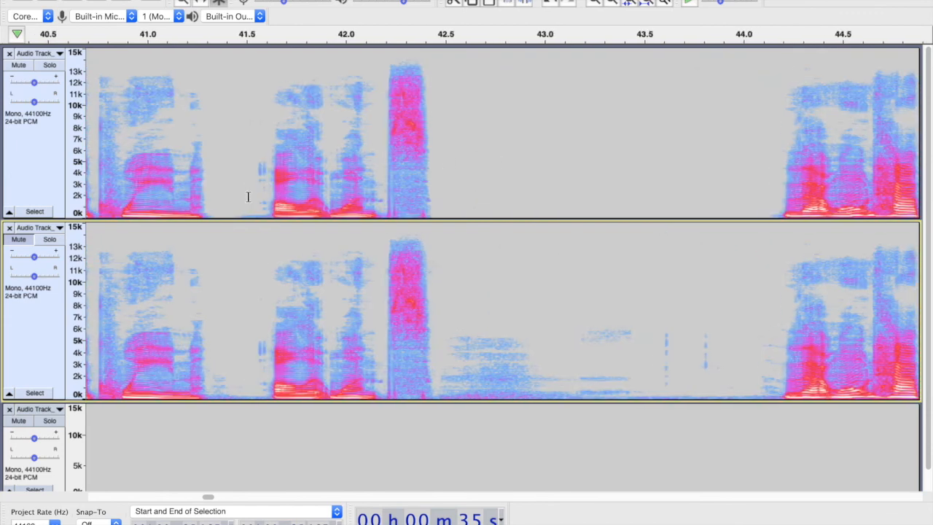
drag(243, 201, 270, 201)
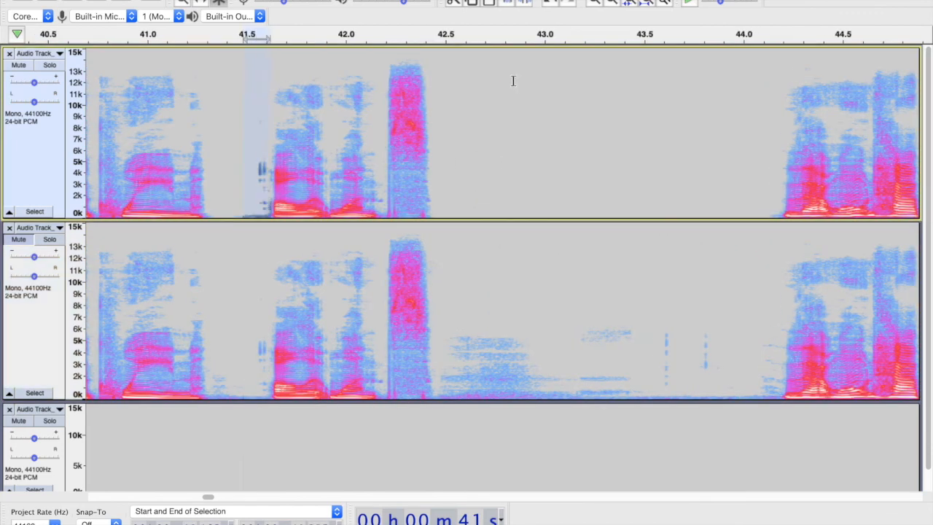
key(super+l)
Copy the breath at about 37.08 to 37.48 s from the muted backup track over the same span of the gated voice track
scroll(473, 141, left, 10)
scroll(473, 141, left, 8)
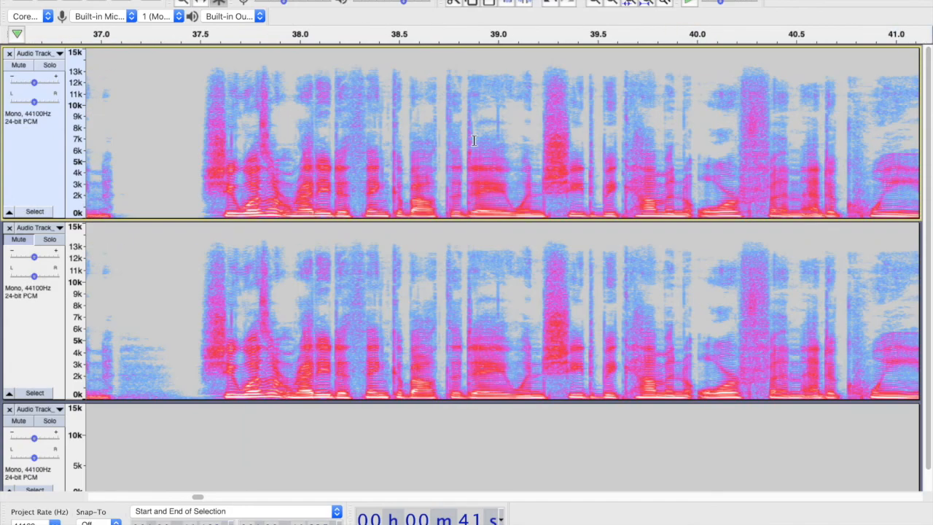
scroll(445, 306, right, 1)
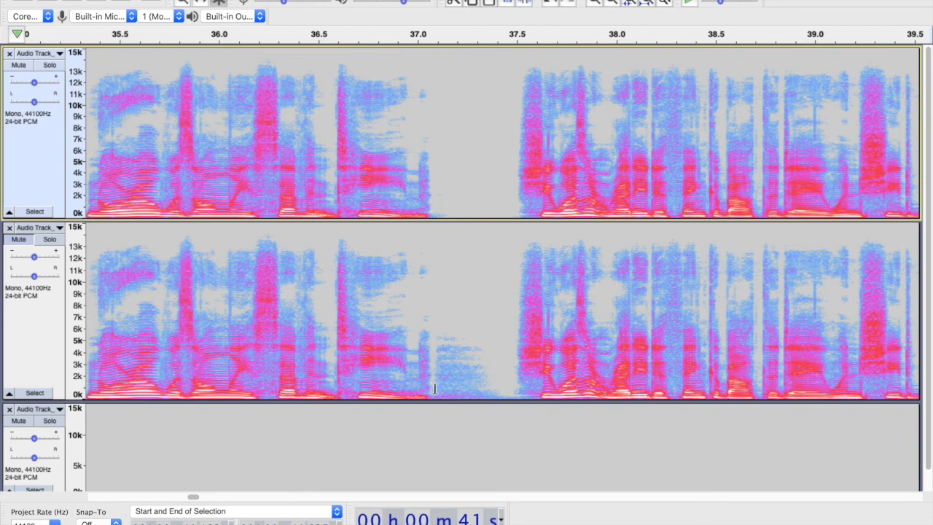
drag(435, 389, 514, 389)
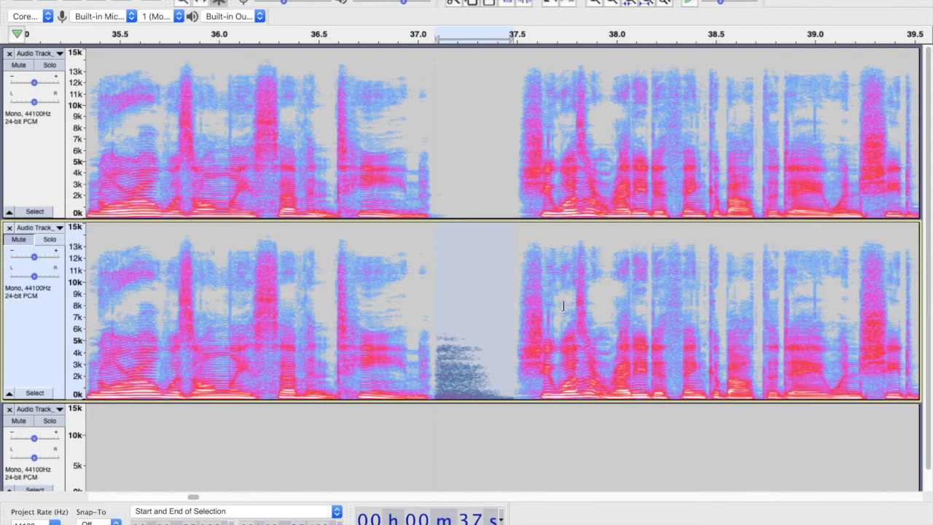
key(shift+Up)
key(super+v)
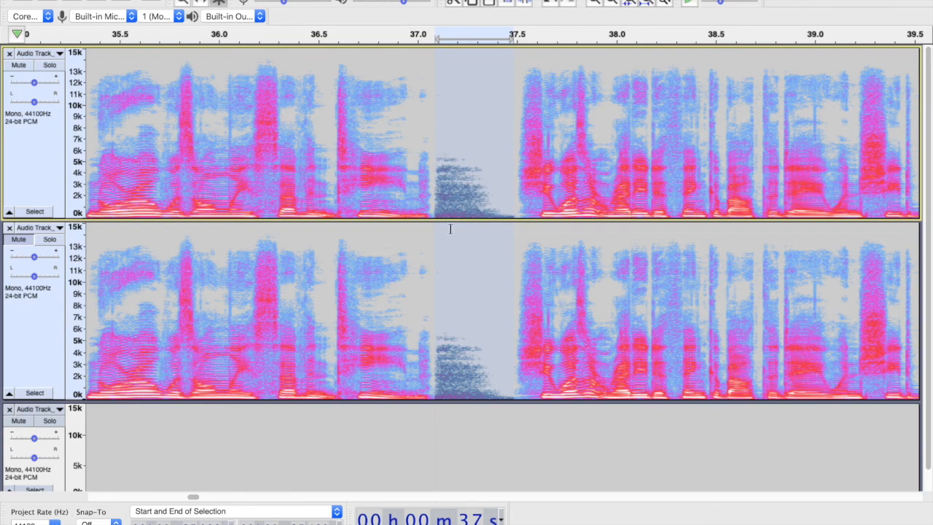
Amplify the breath at about 37.08 to 37.48 s by -5 dB in both voice tracks, and play from about 36.8 s
key(super+shift+a)
double_click(510, 222)
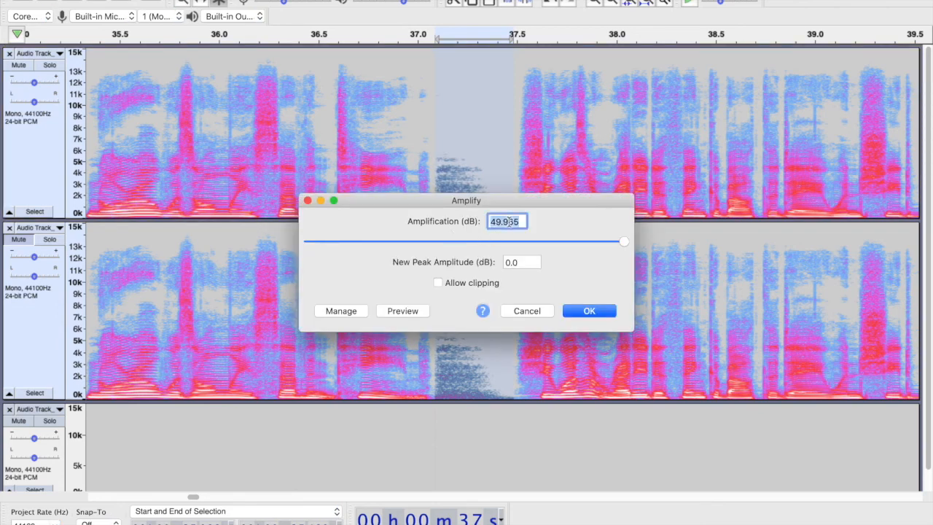
text(-5)
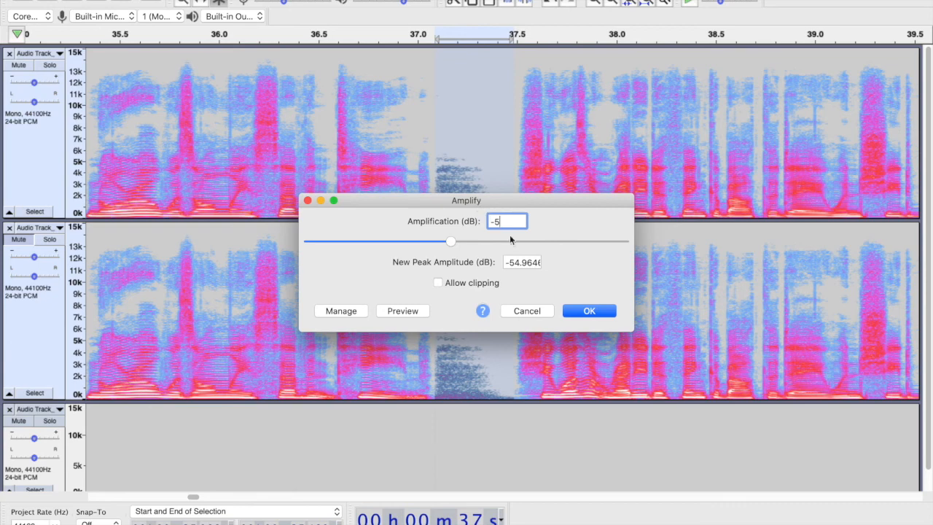
click(587, 312)
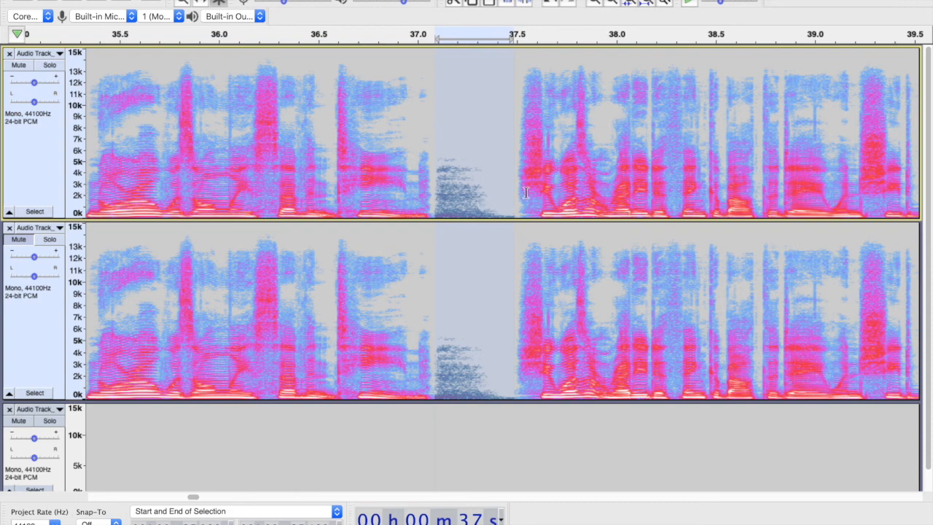
click(382, 167)
key(space)
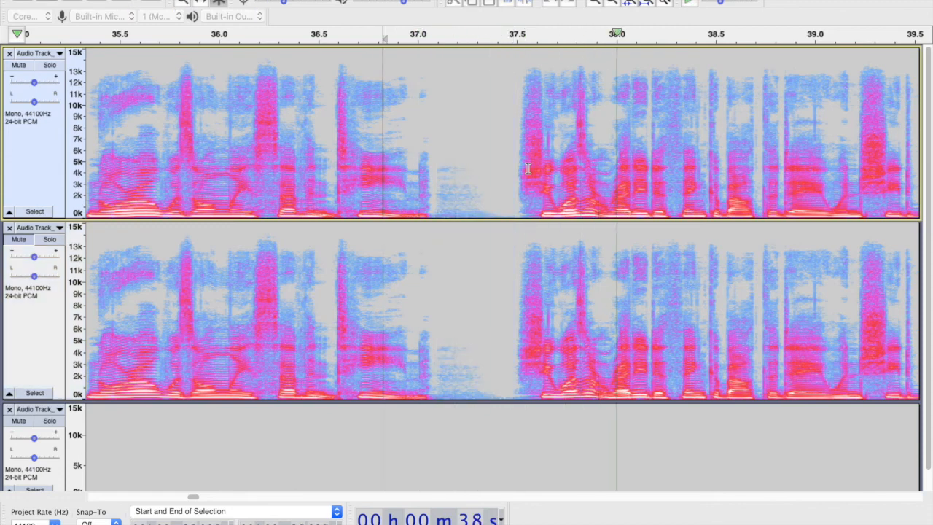
key(space)
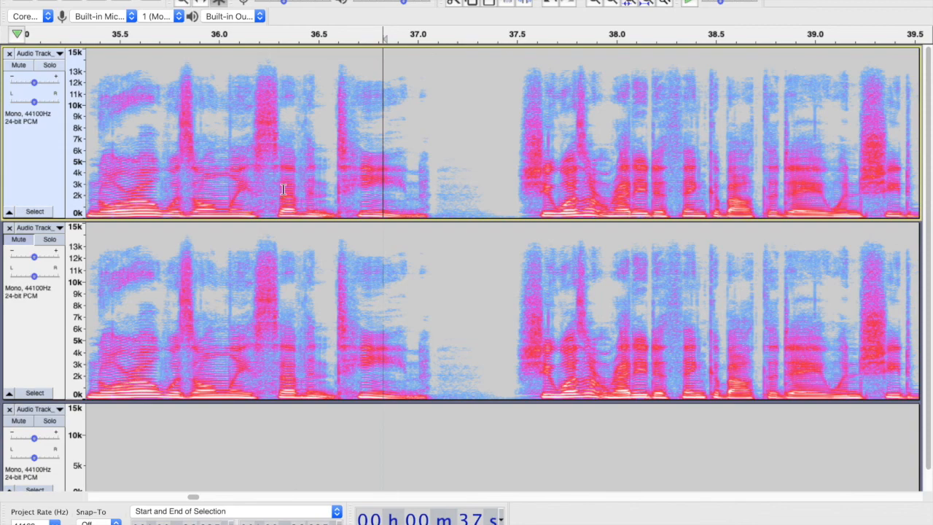
Play the narration from about 39.3 s to judge the pause between about 42.4 and 44.2 s
scroll(434, 181, right, 10)
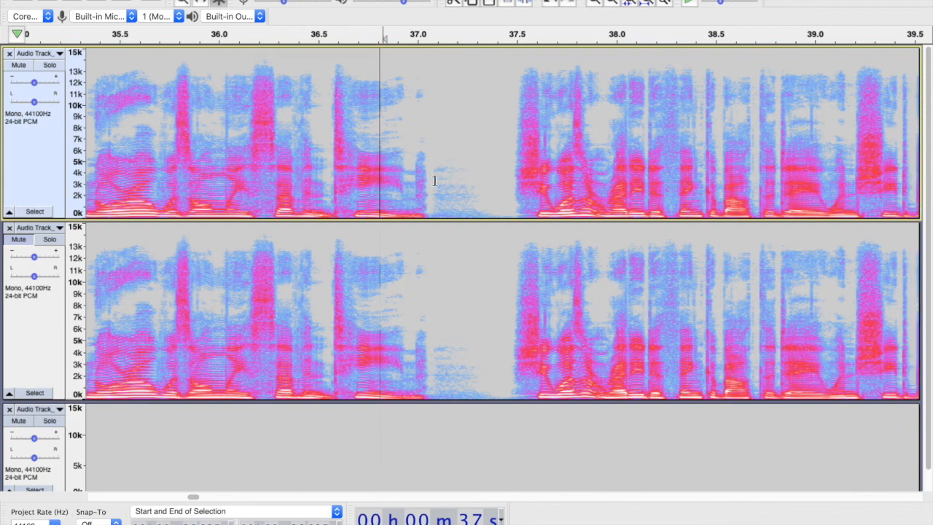
scroll(435, 180, right, 5)
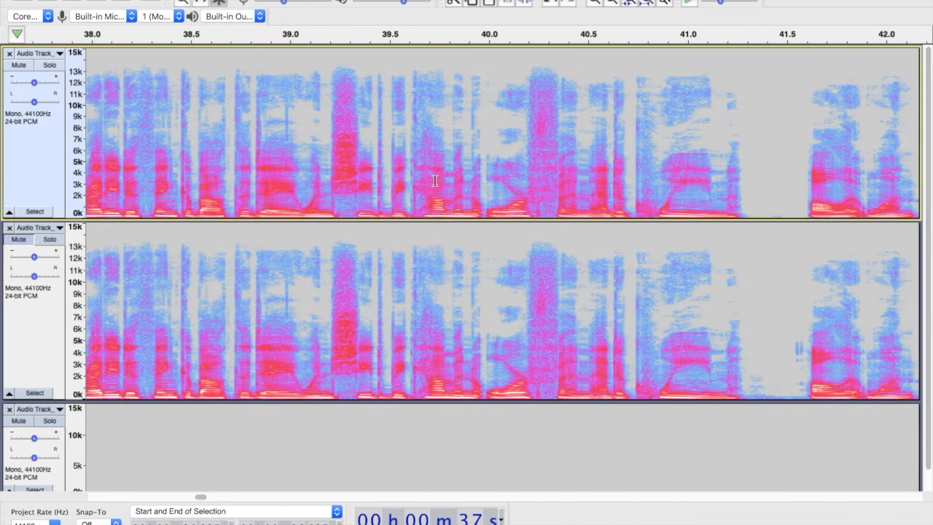
click(348, 177)
key(space)
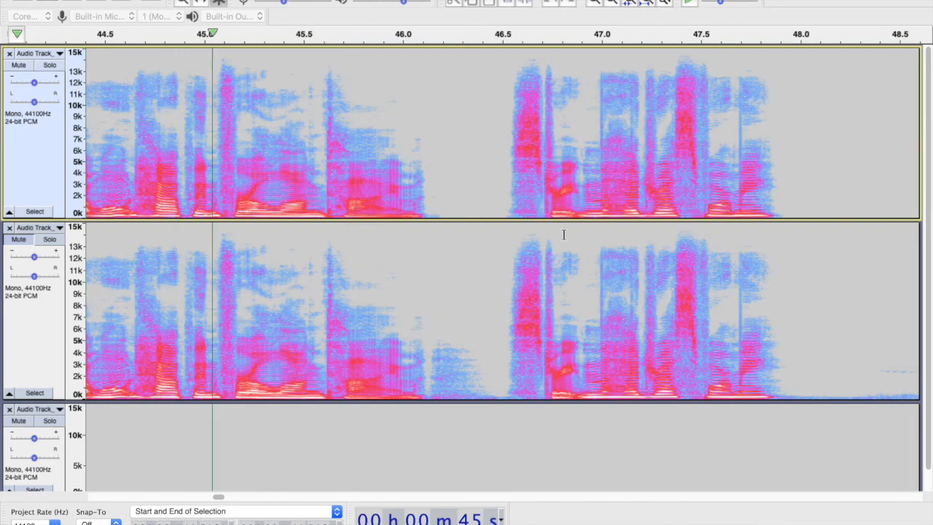
key(space)
Delete about 43.27 to 44.0 s from both voice tracks to shorten the pause, and play on from the cut
scroll(508, 224, left, 4)
scroll(508, 225, left, 1)
drag(316, 190, 463, 333)
key(Delete)
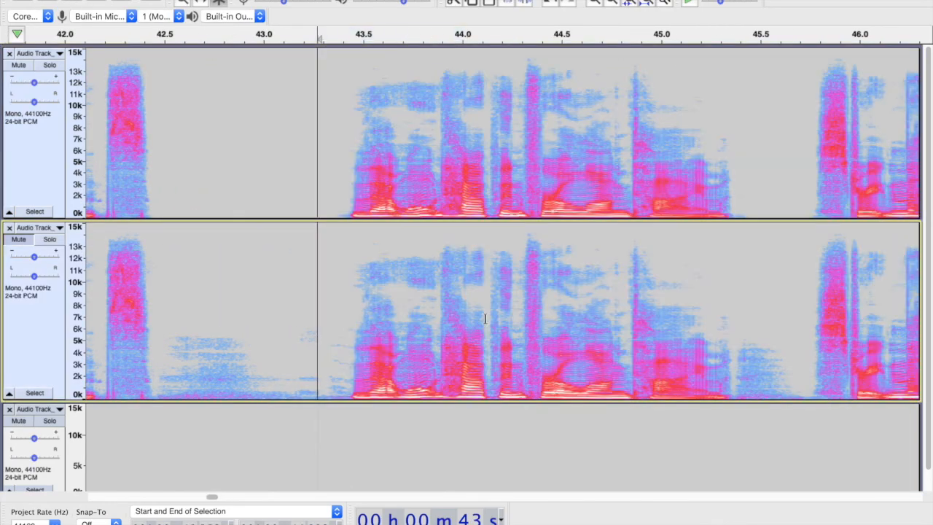
key(space)
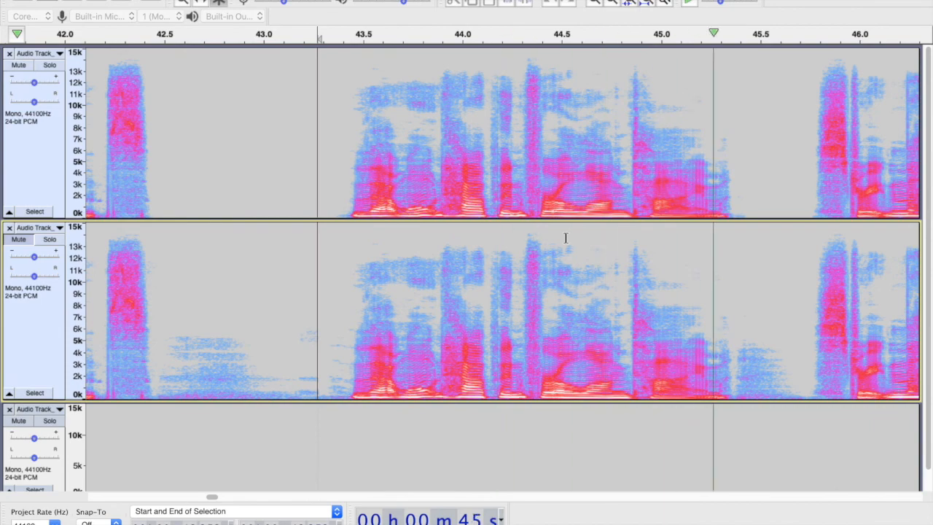
key(space)
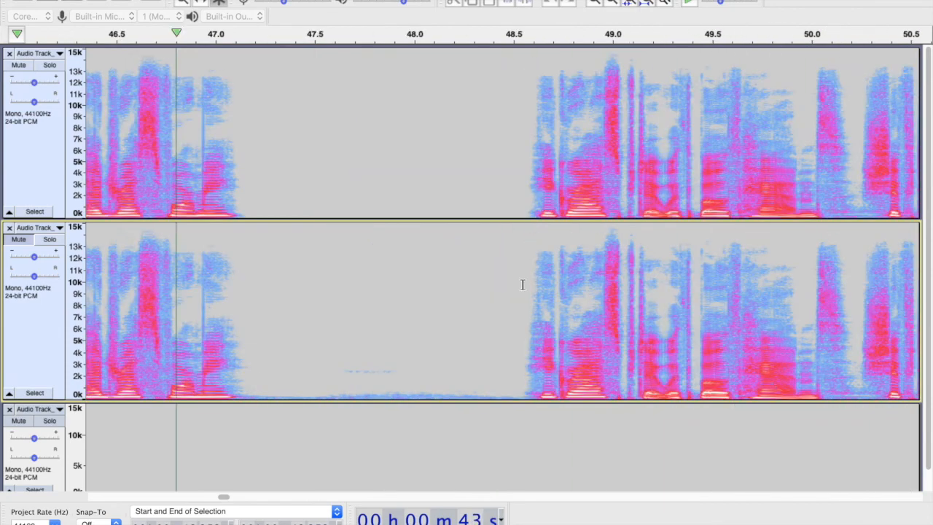
Copy the breath at about 45.35 to 45.74 s from the muted backup track over the same span of the gated voice track
scroll(520, 284, left, 6)
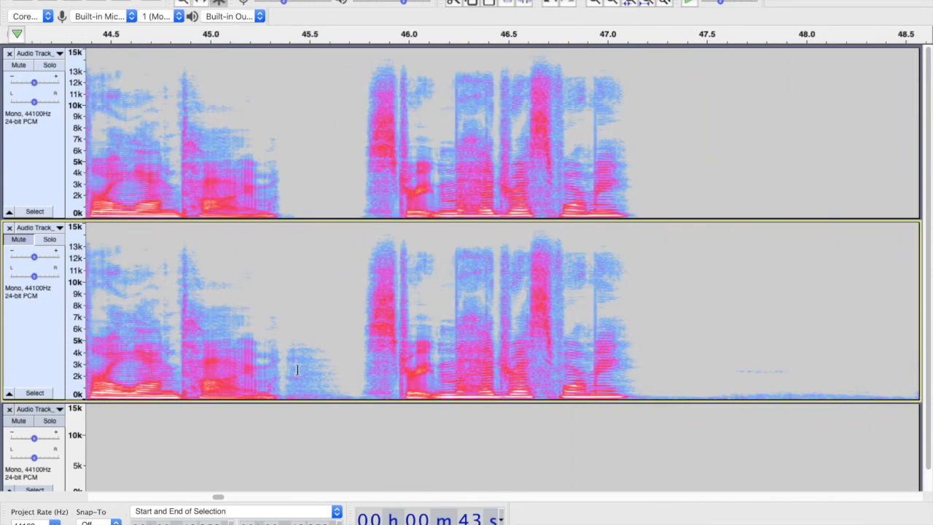
drag(279, 387, 358, 387)
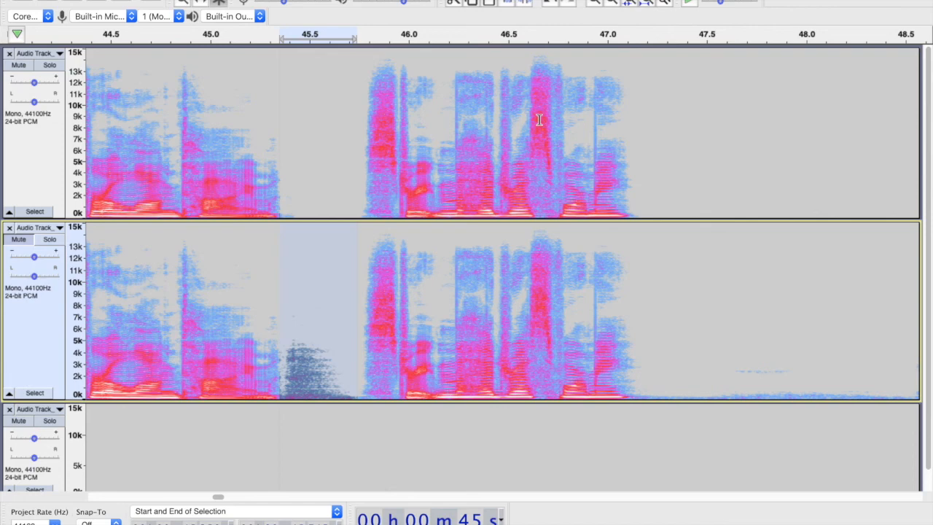
key(Up)
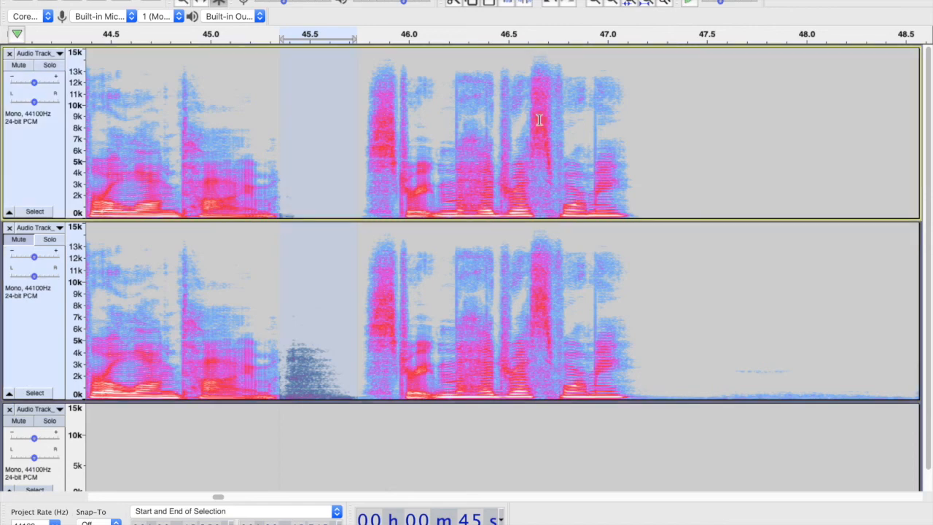
key(ctrl+v)
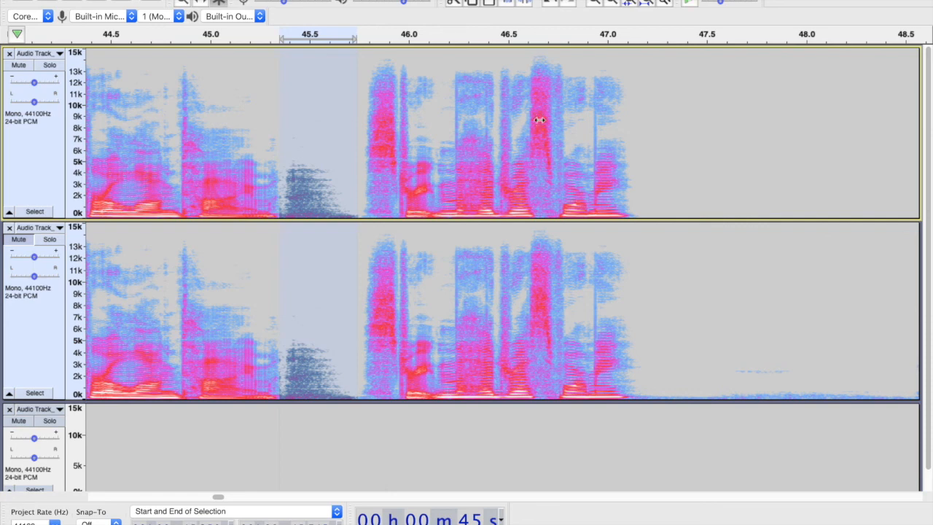
Repeat the -5 dB Amplify effect twice on the breath in both voice tracks, and place the cursor at about 45.1 s
key(super+r)
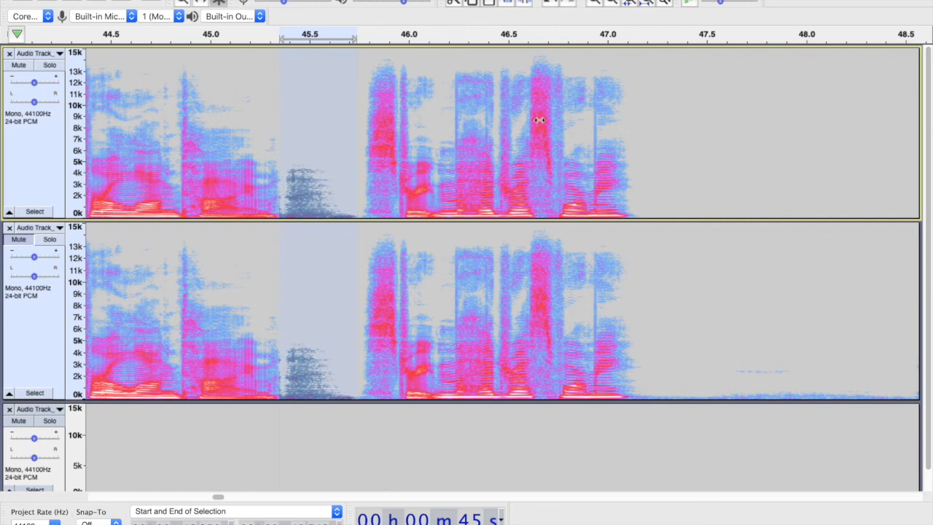
key(super+r)
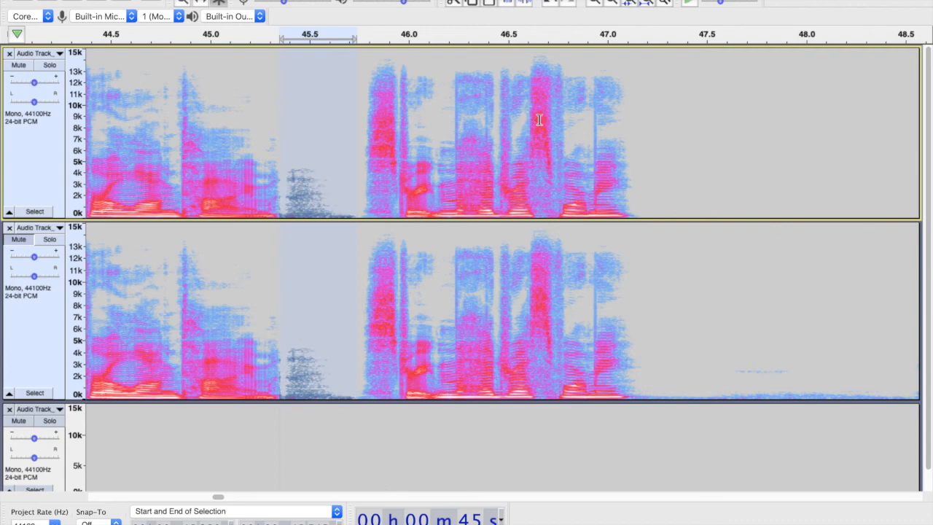
scroll(304, 173, down, 1)
click(318, 177)
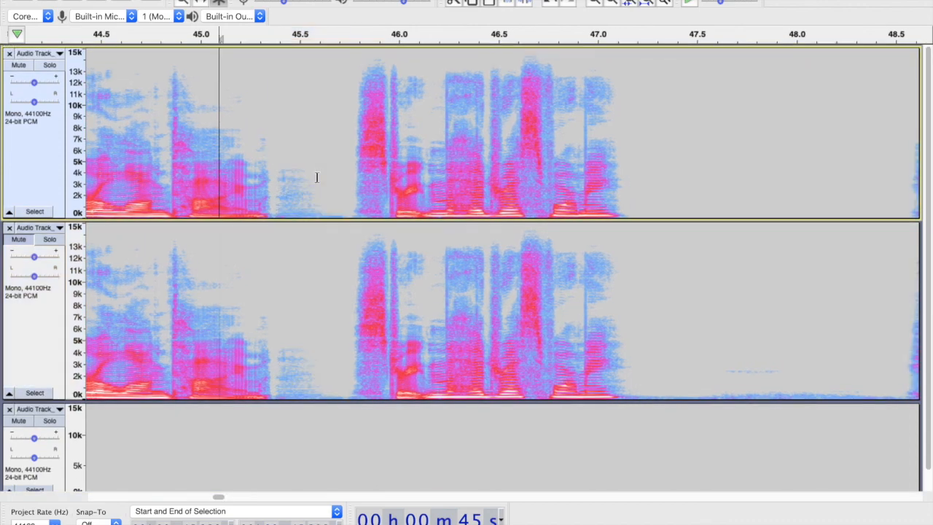
Delete a sliver of about 0.02 s at about 45.42 s from both voice tracks, and play from about 45.13 s
scroll(284, 180, down, 1)
click(284, 170)
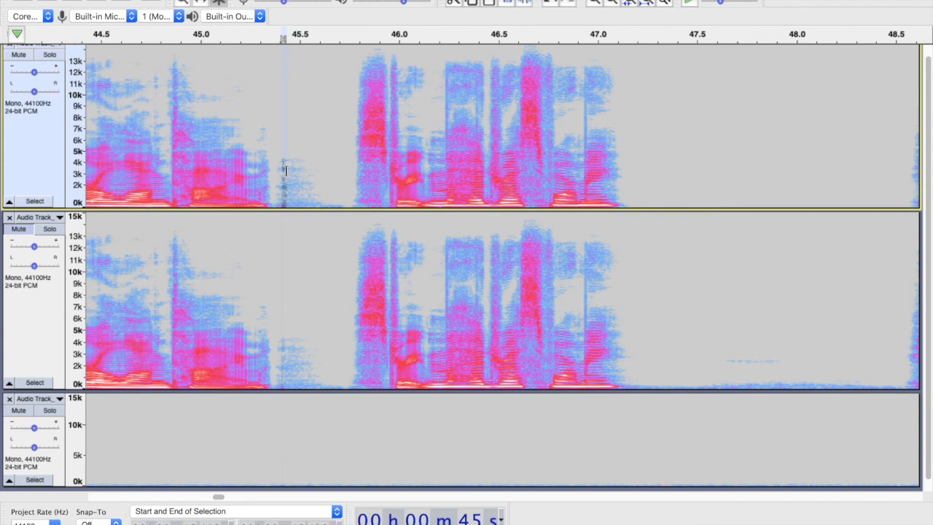
scroll(298, 169, up, 1)
scroll(306, 166, down, 1)
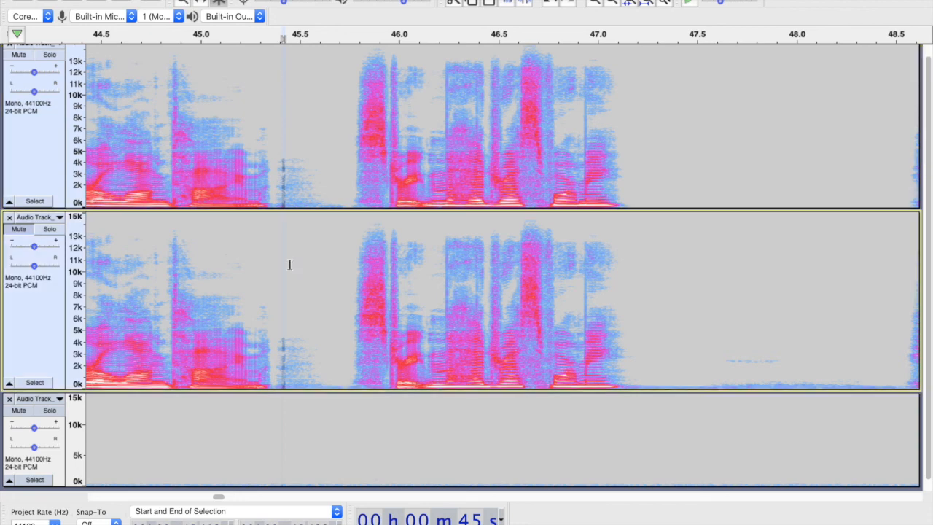
scroll(291, 241, right, 3)
scroll(305, 255, down, 1)
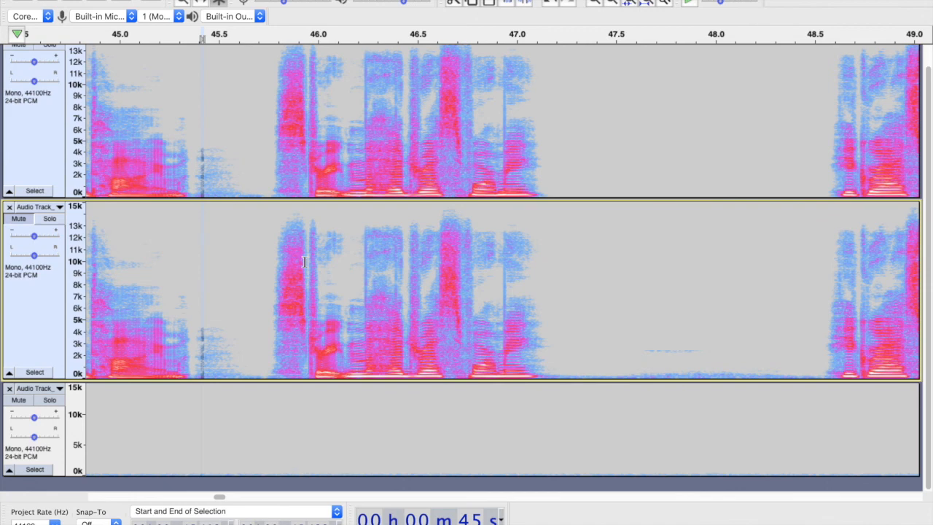
click(146, 128)
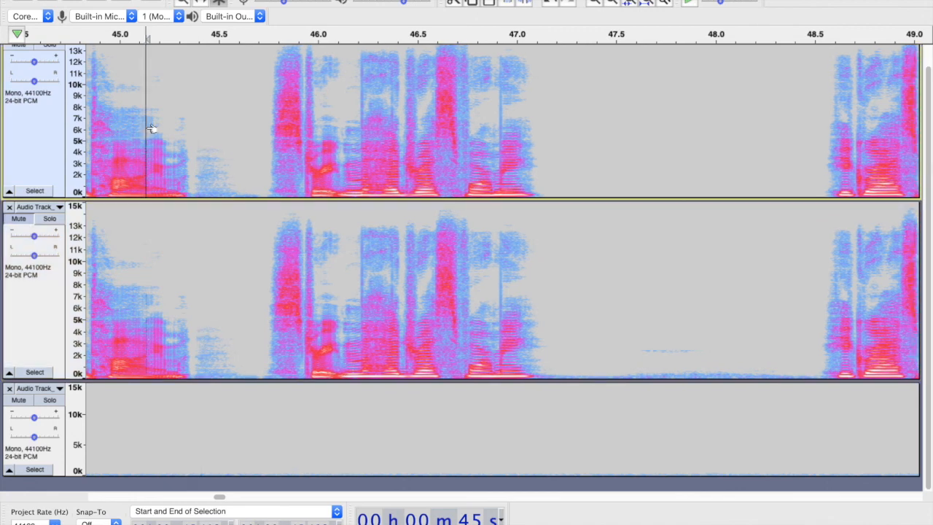
key(space)
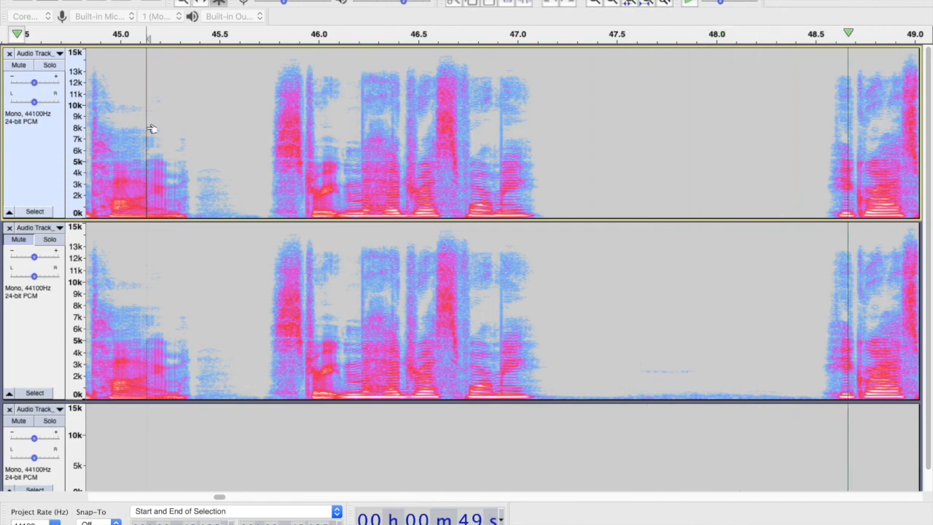
Stop playback and delete about 47.9 to 48.38 s from both voice tracks to shorten the pause
key(space)
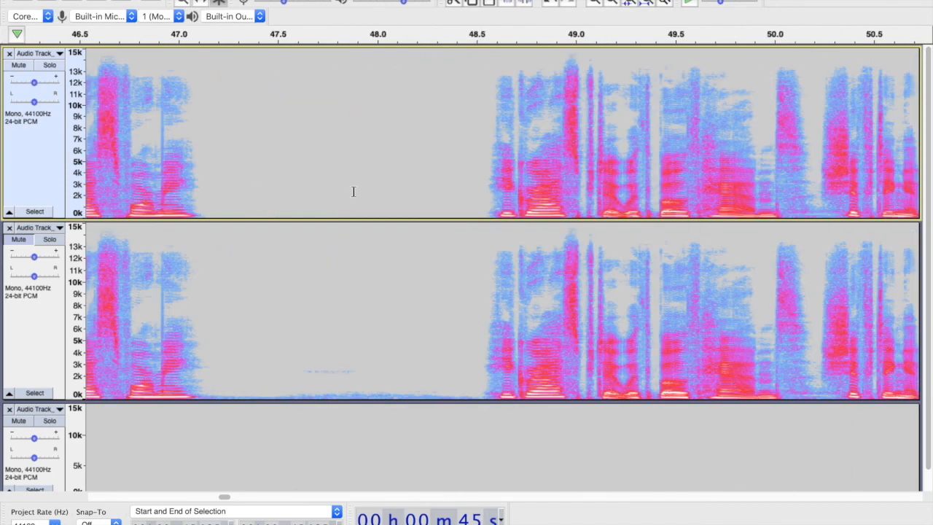
drag(359, 197, 456, 308)
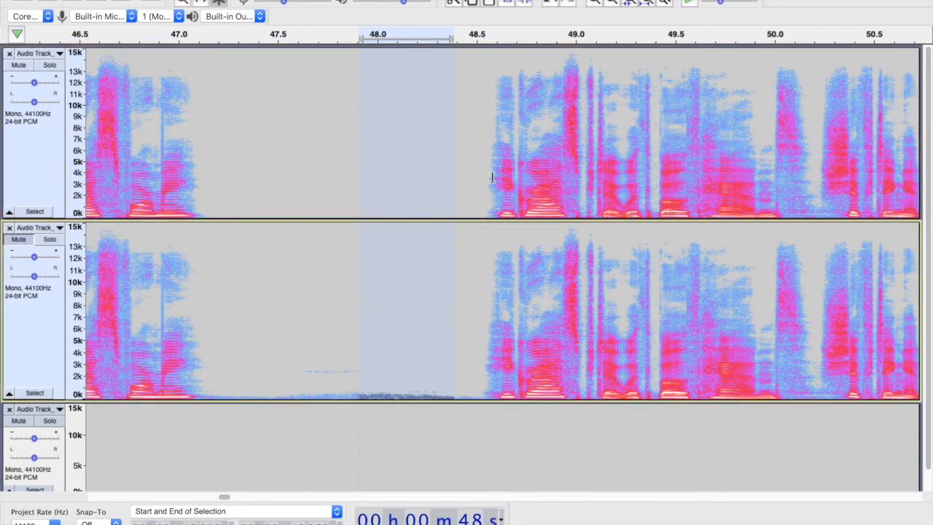
key(Delete)
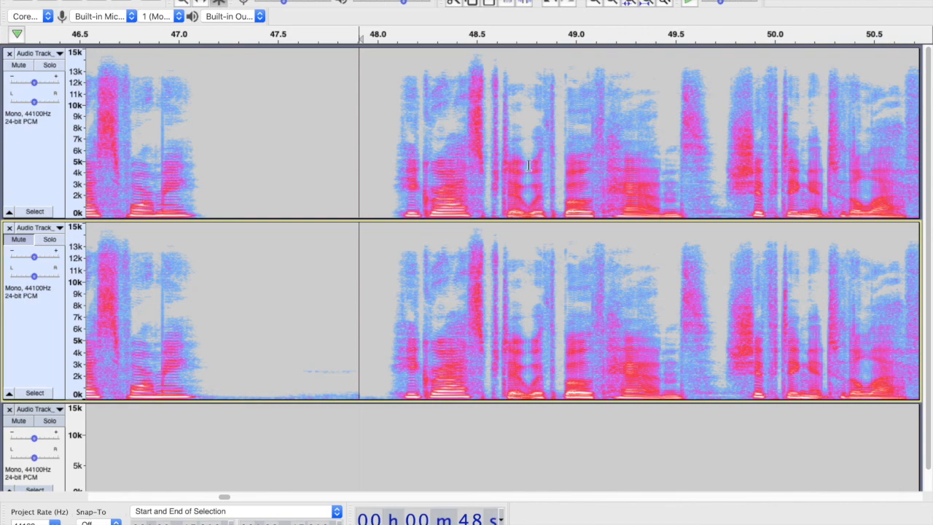
Play the narration from about 50.2 s and again from about 53.2 s to check the pauses and word endings
scroll(530, 166, right, 8)
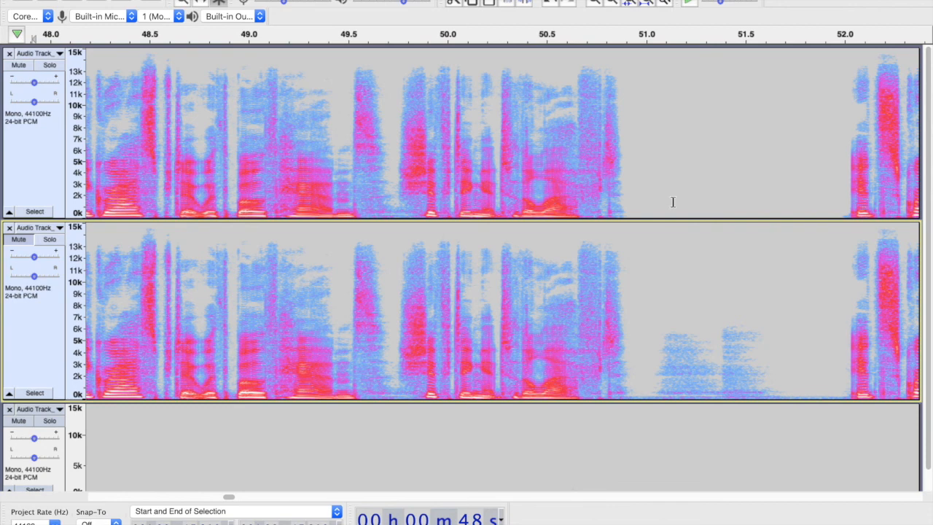
click(482, 159)
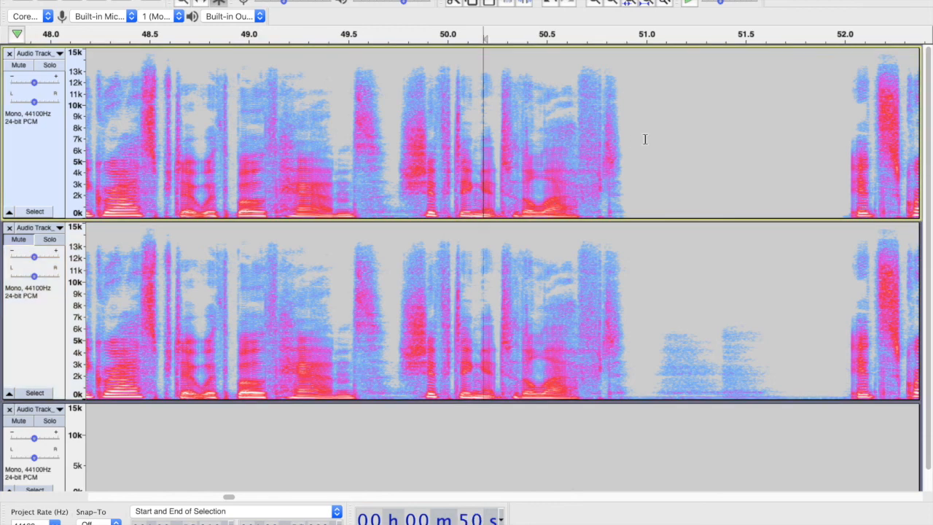
key(space)
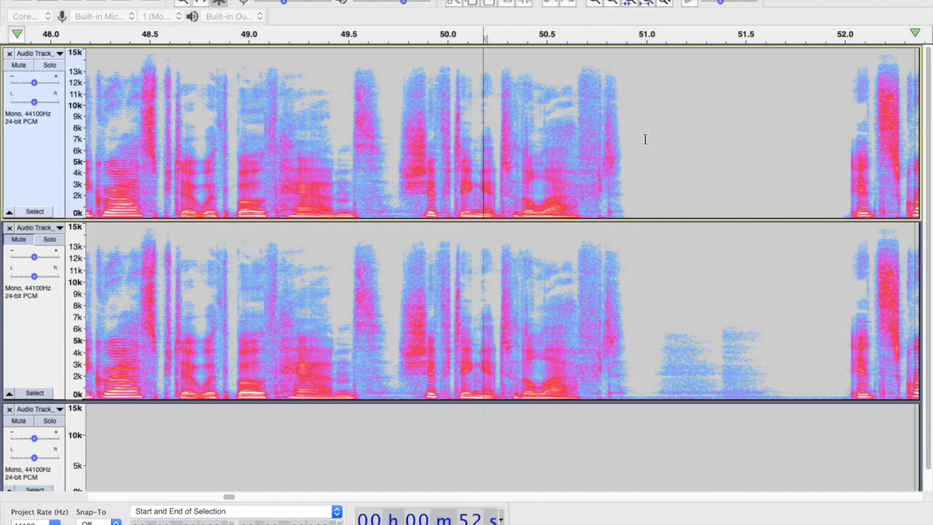
key(space)
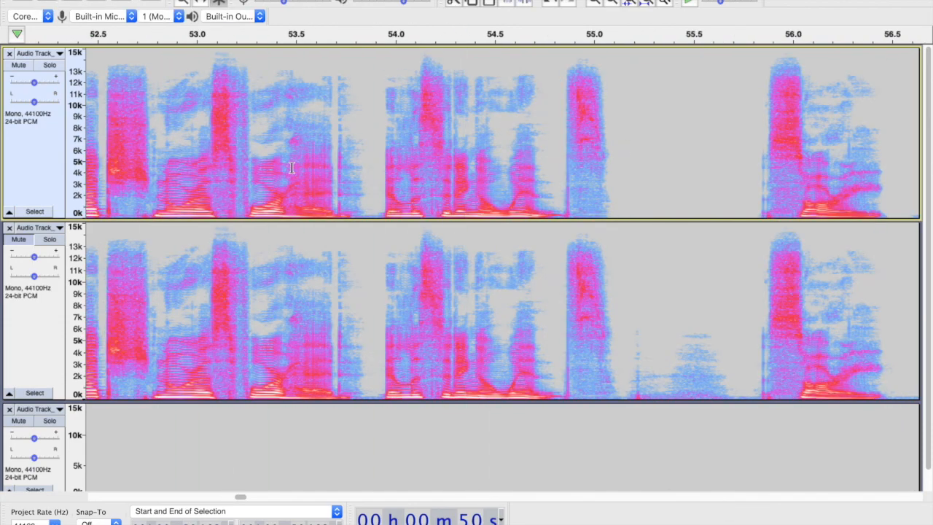
click(230, 152)
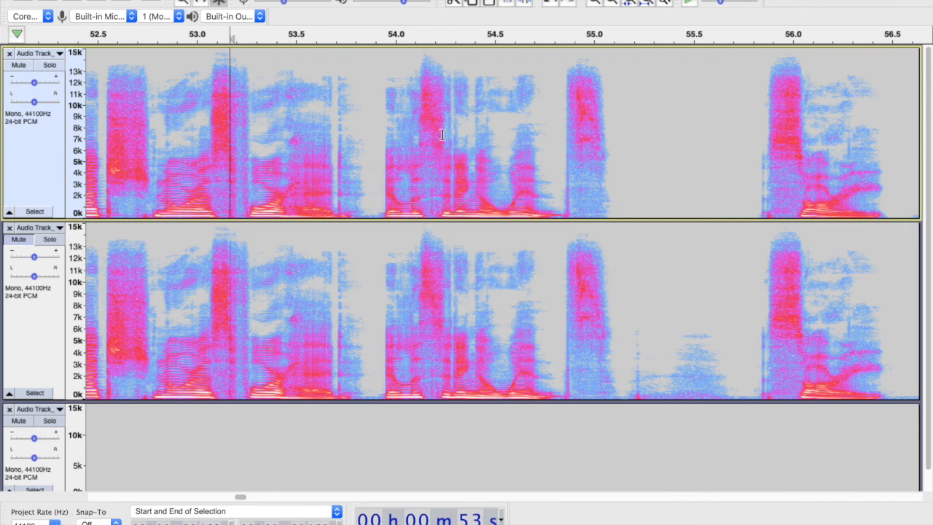
key(space)
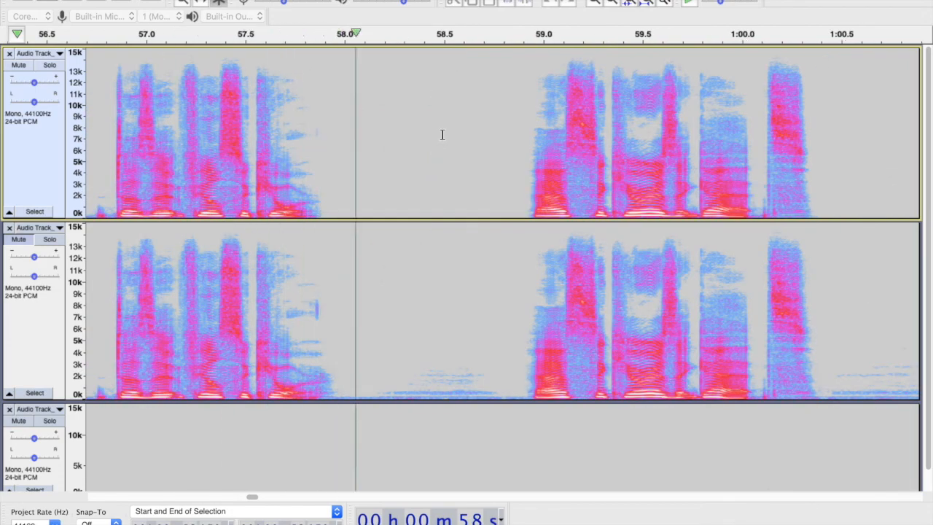
key(space)
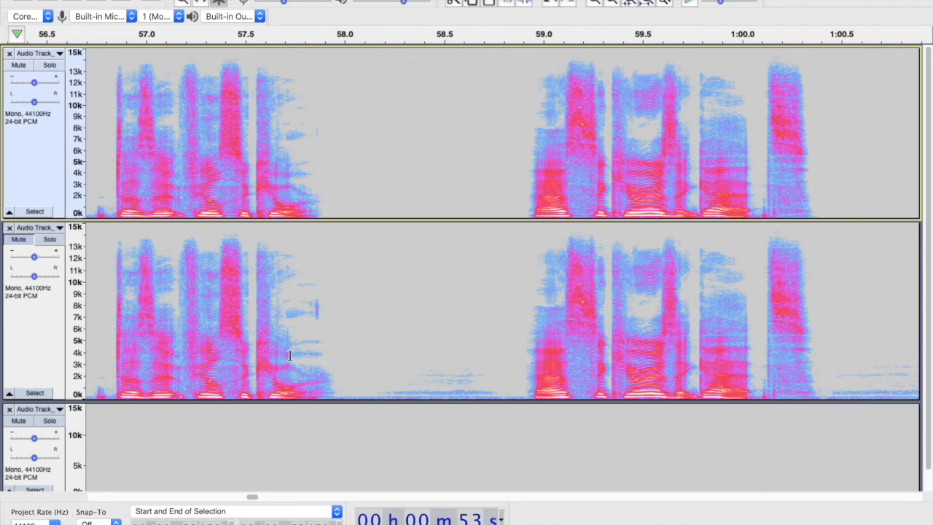
Copy the word ending at about 57.67 to 57.97 s from the muted backup over the gated voice track, and play from about 57.15 s
drag(279, 373, 341, 380)
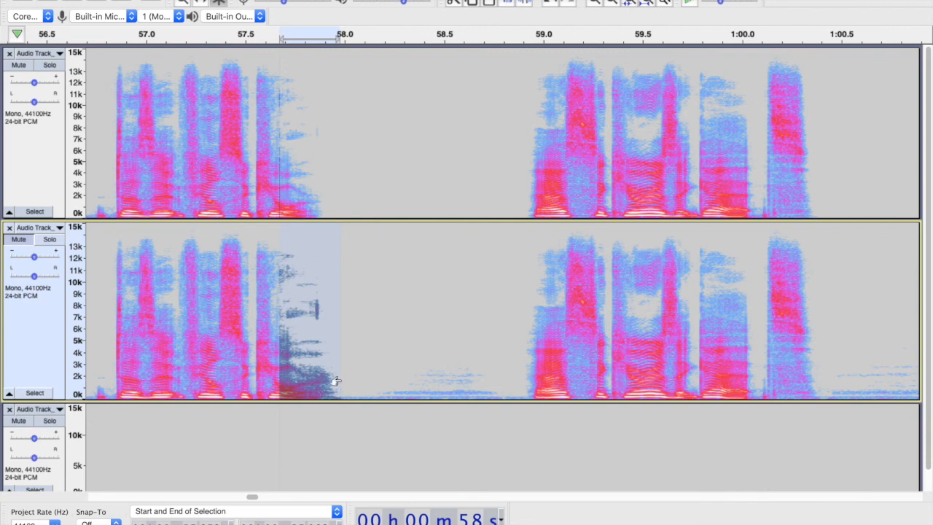
key(shift+Up)
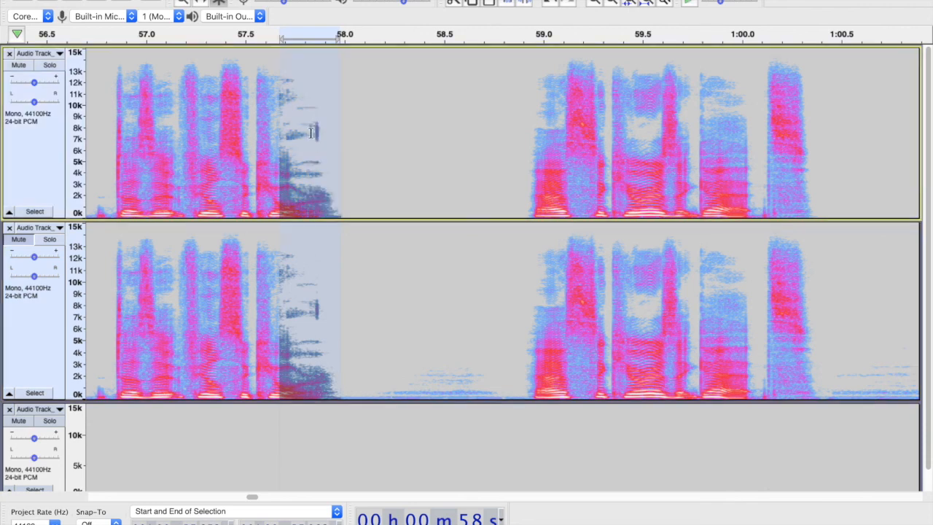
click(176, 139)
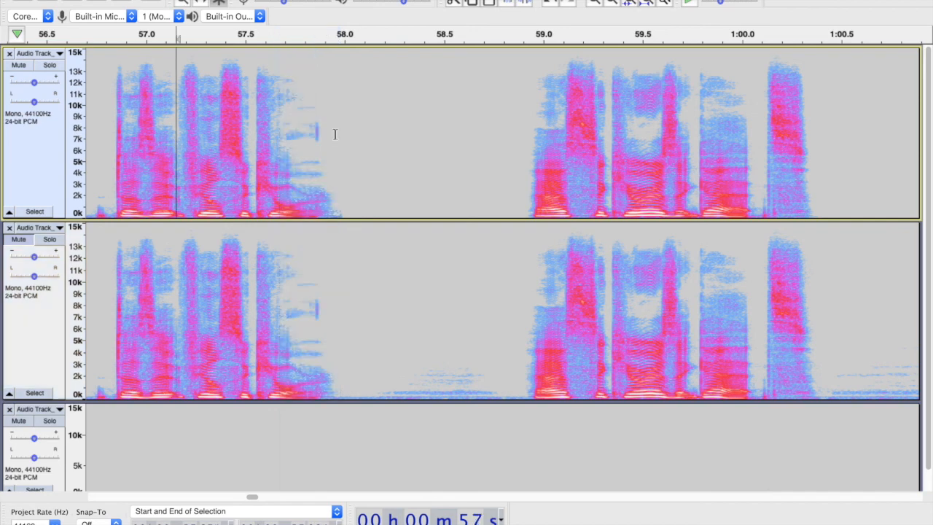
key(space)
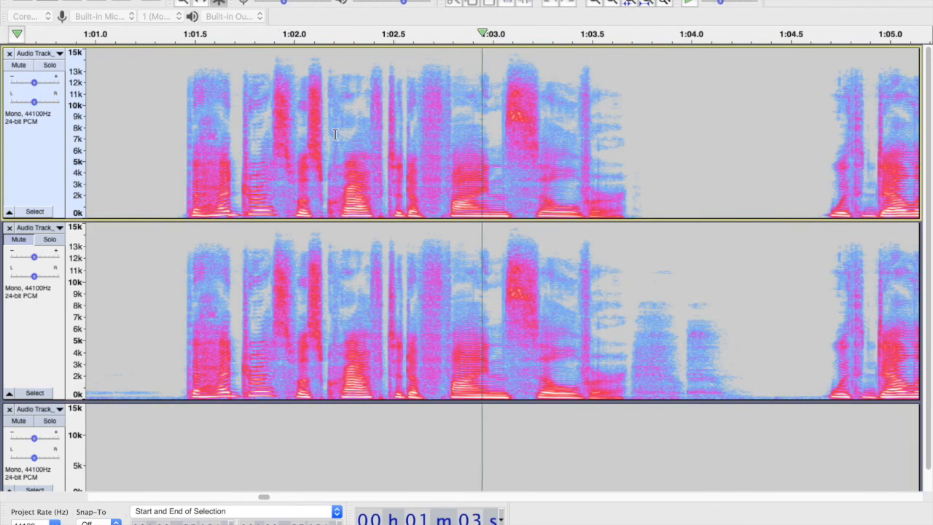
key(space)
Delete about 1:03.94 to 1:04.65 from both voice tracks to shorten the pause, and play from about 1:03.1
click(679, 201)
drag(757, 309, 821, 328)
key(Delete)
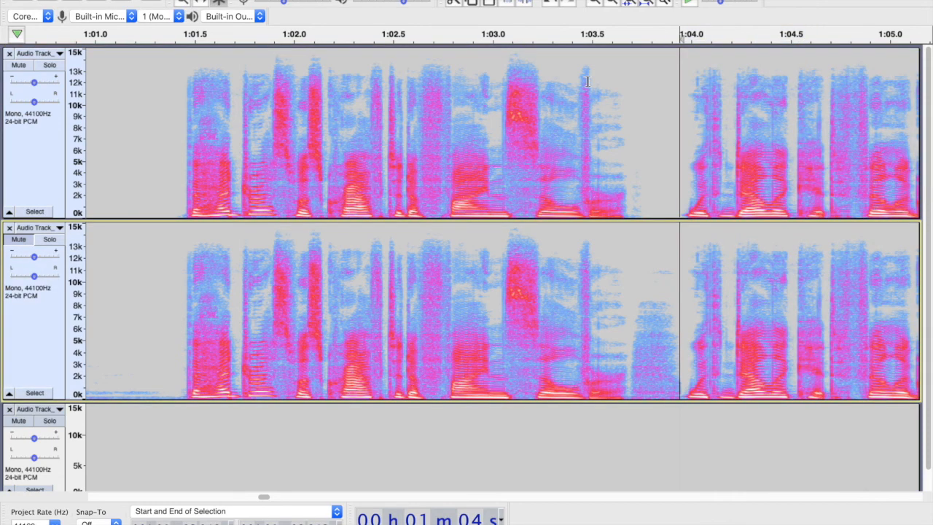
scroll(634, 353, right, 1)
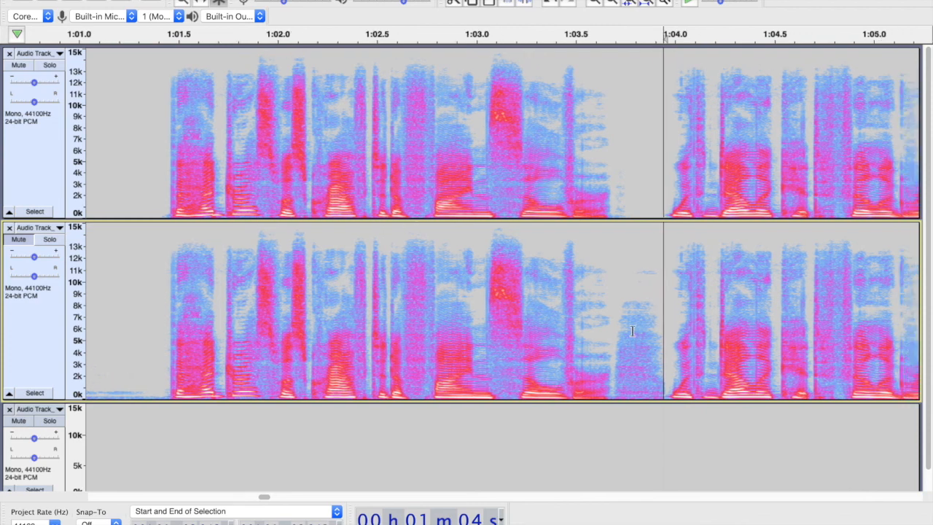
scroll(636, 343, left, 1)
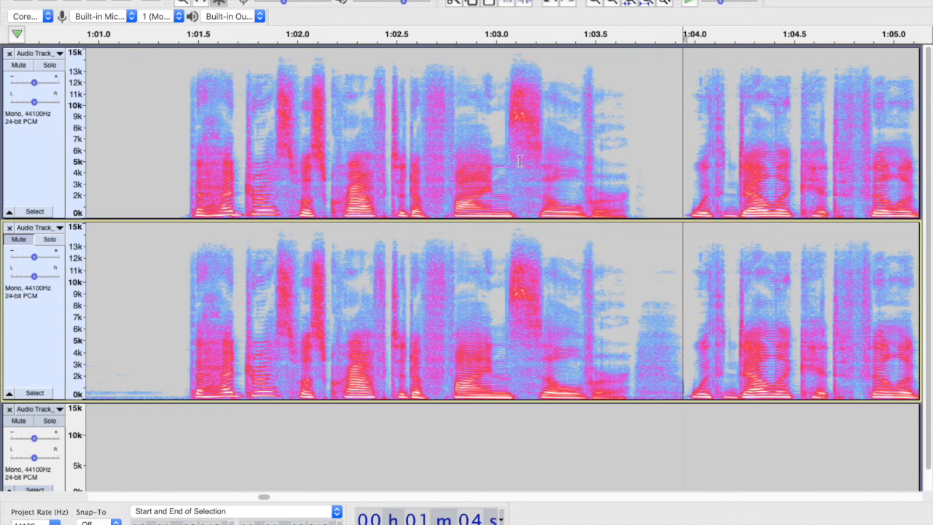
click(513, 161)
key(space)
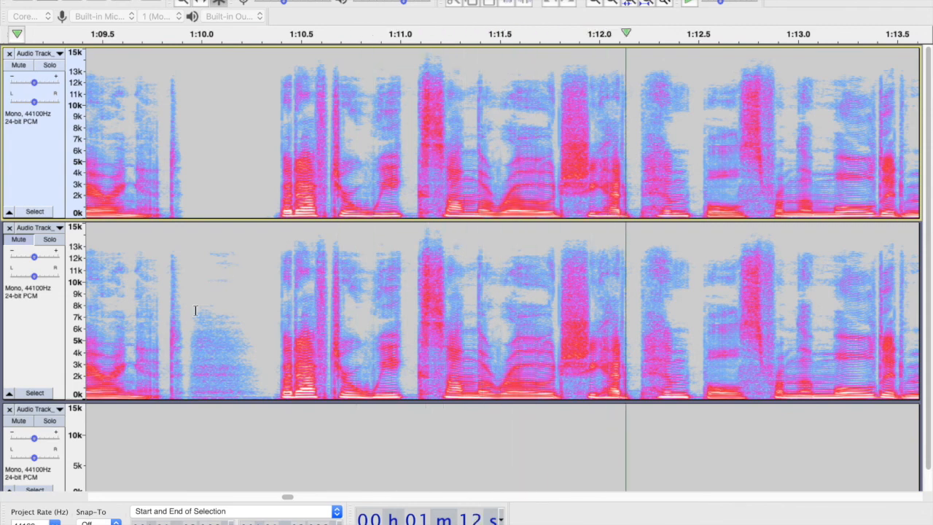
Copy the breath at about 1:09.93 to 1:10.34 from the muted backup track over the same span of the gated voice track
key(space)
drag(188, 375, 244, 379)
shift+click(270, 381)
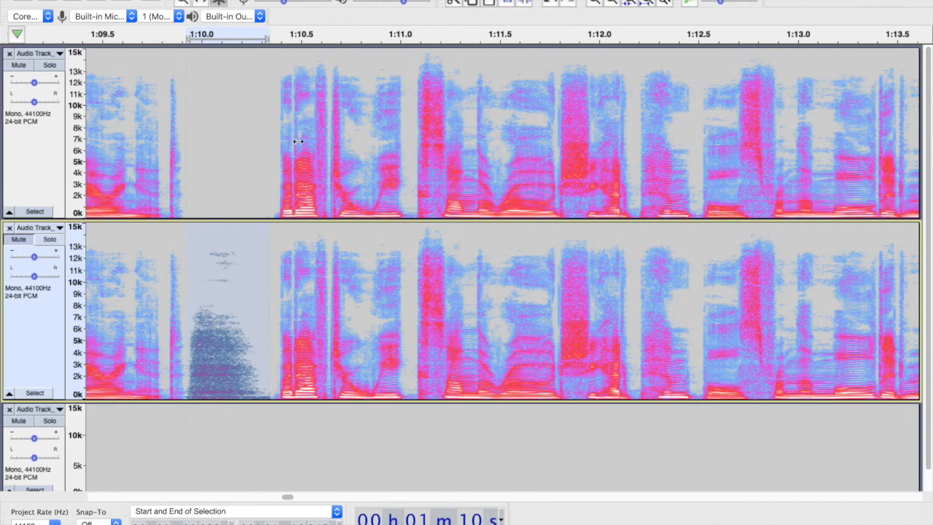
key(shift+Up)
key(super+v)
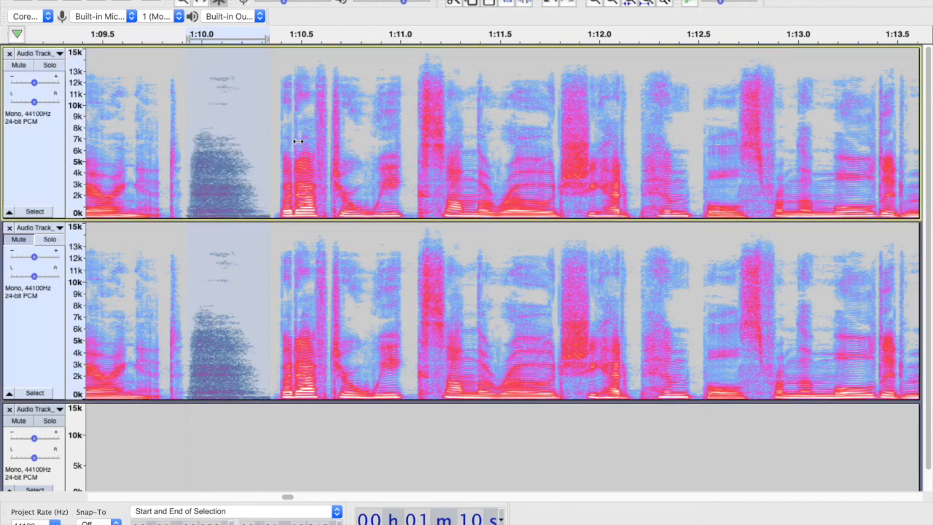
Repeat the -5 dB Amplify effect three times on the breath at about 1:10 in both voice tracks
key(super+r)
key(super+r)
key(super+r)
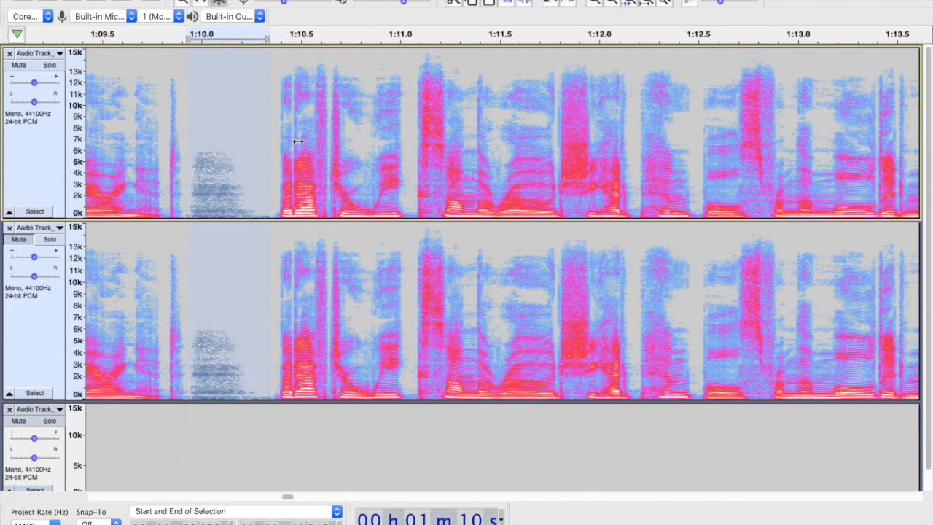
Play the narration from about 1:09.6 to check the softened breath, stop playback, and return the cursor to the project's start
click(121, 151)
key(space)
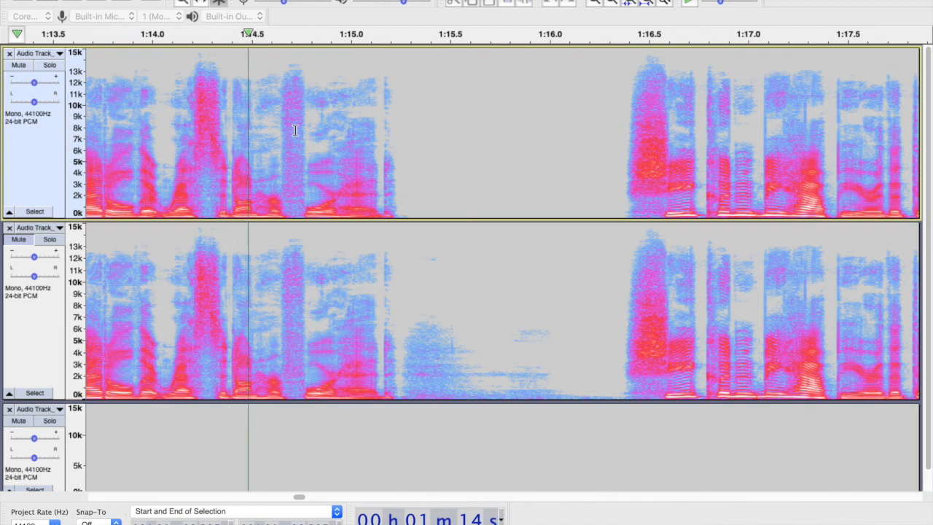
key(space)
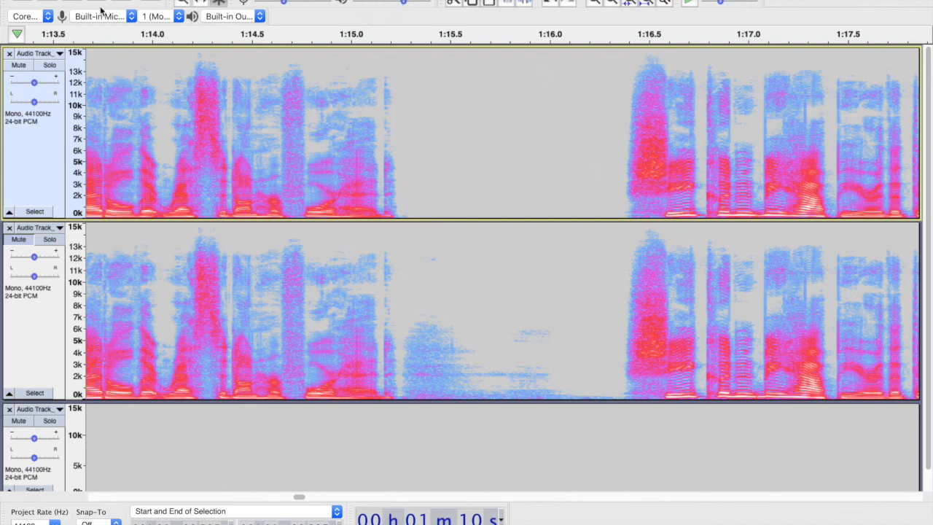
key(Home)
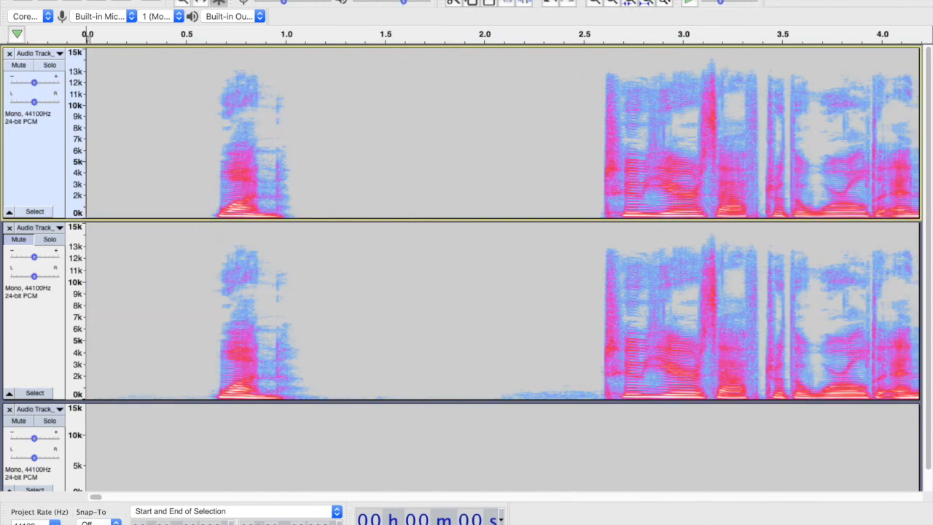